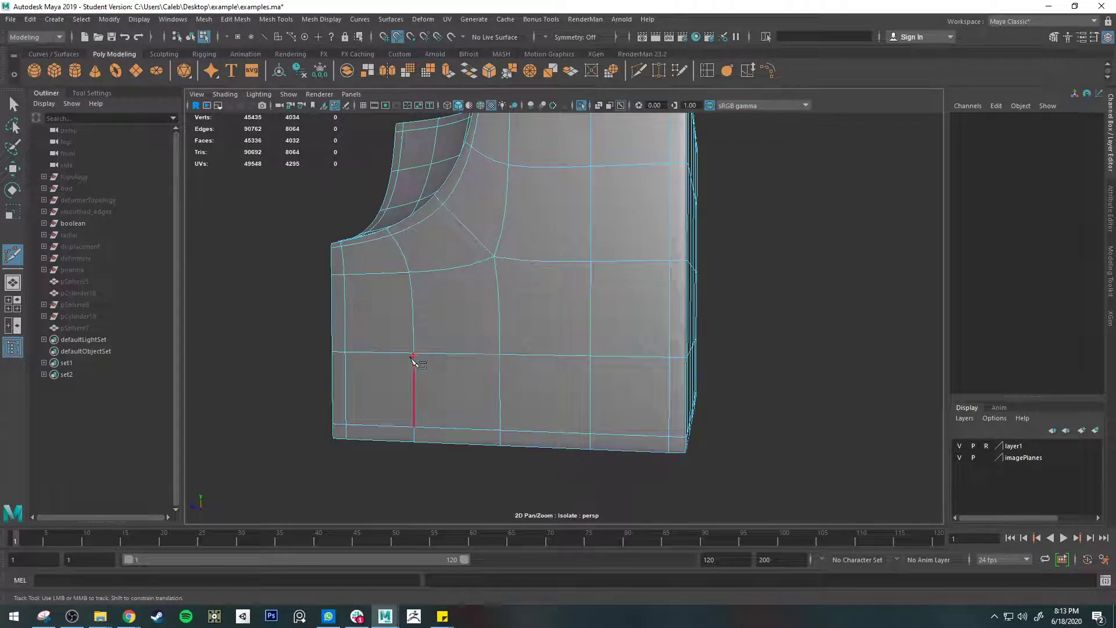
- Turn off the smooth preview on the cube with the spherical corner cut-out to show its unsmoothed mesh
left_click_drag(414, 354, 620, 353, "alt")
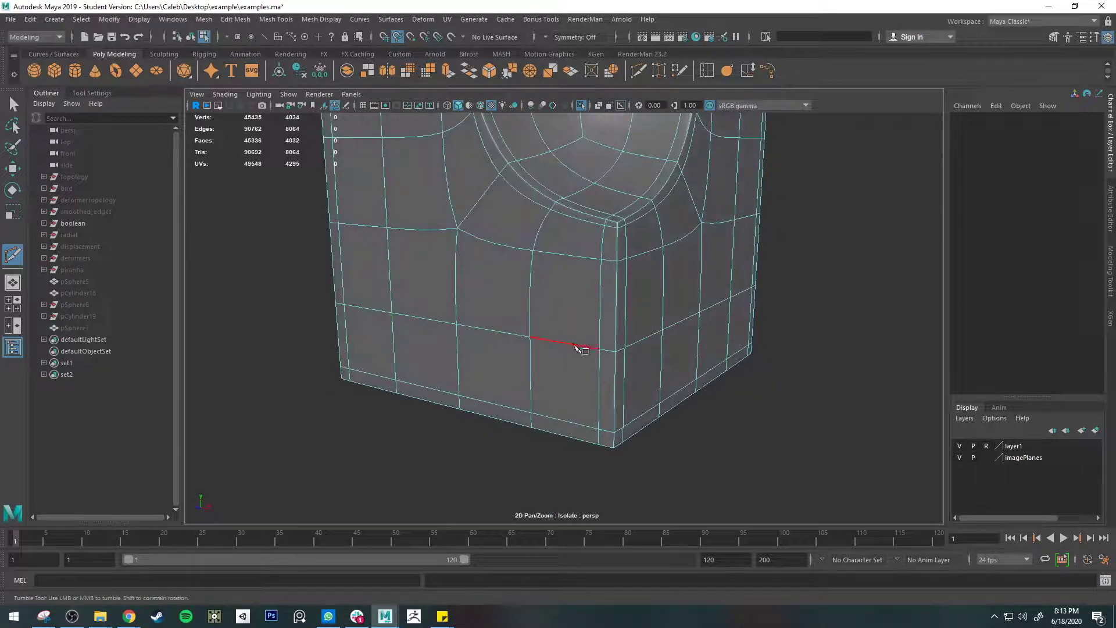
middle_click_drag(451, 305, 478, 341, "alt")
left_click_drag(479, 341, 585, 359, "alt")
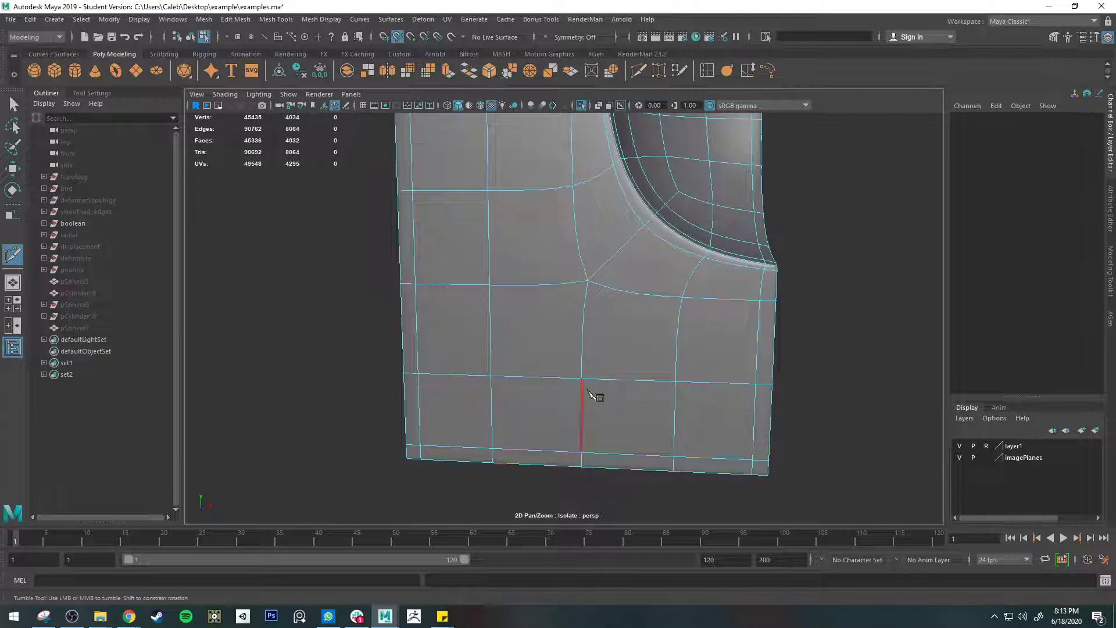
key("1")
left_click_drag(640, 220, 512, 264, "alt")
scroll(512, 263, "up", 3)
- Try Multi-Cut start points on vertices of the cube's top face and its rim, clearing each one
left_click(517, 207)
left_click_drag(517, 207, 534, 299, "alt")
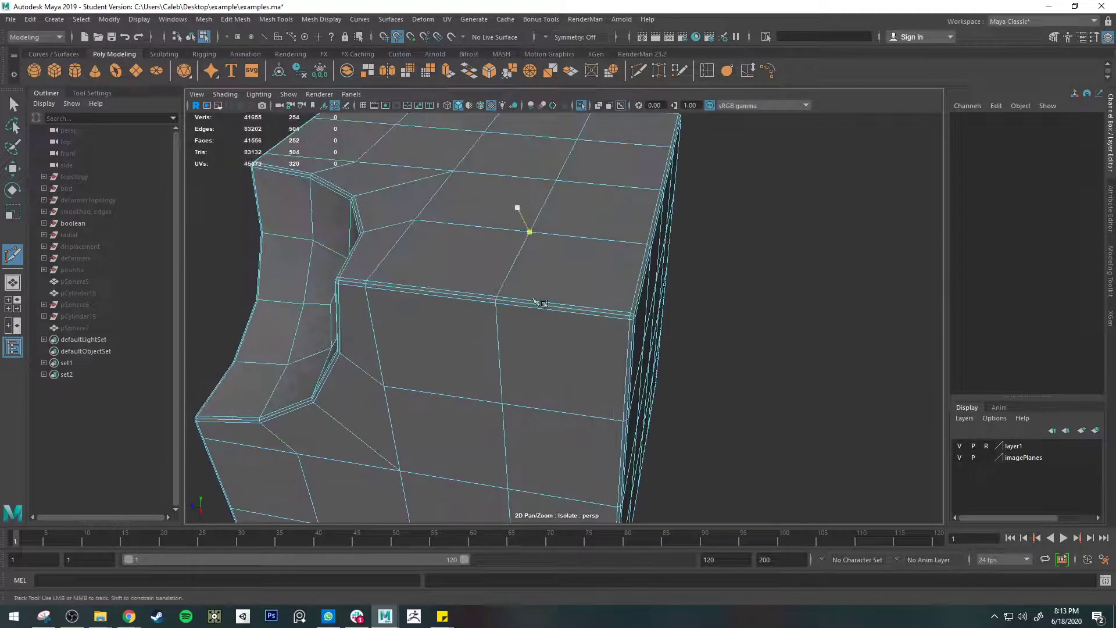
left_click(497, 297)
key("Escape")
key("Escape")
left_click(497, 297)
key("Escape")
left_click(498, 298)
key("Escape")
left_click(529, 232)
key("Escape")
- Try a zigzag Multi-Cut path across two adjacent faces beside the corner cut-out, then undo it
left_click_drag(551, 220, 726, 256, "alt")
middle_click_drag(535, 340, 708, 306, "alt")
left_click(684, 230)
middle_click_drag(623, 272, 606, 283, "alt")
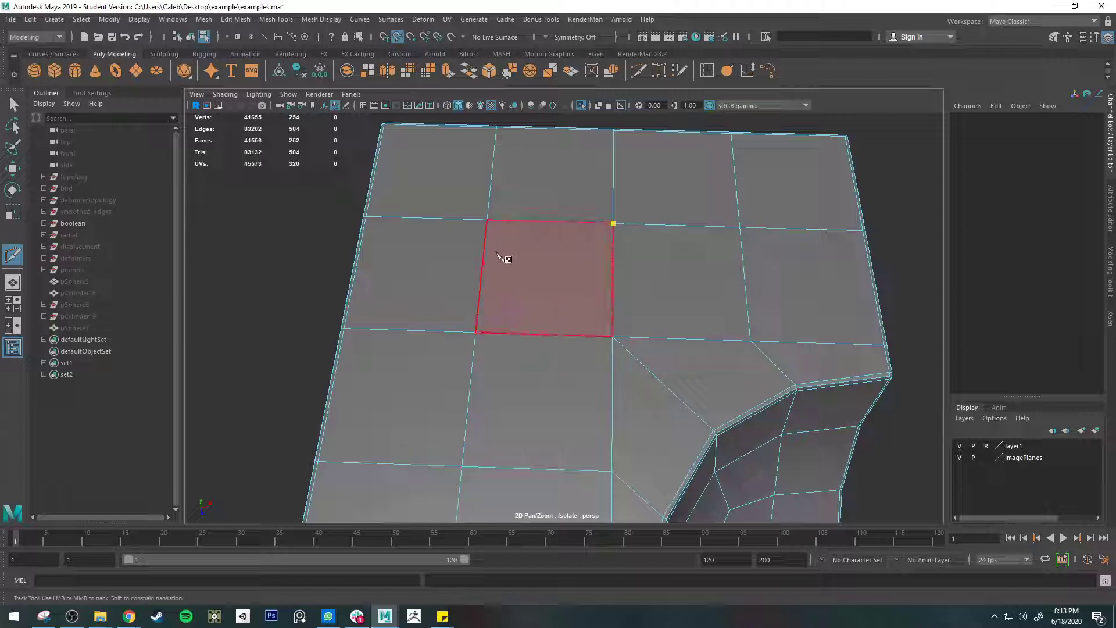
left_click(506, 279)
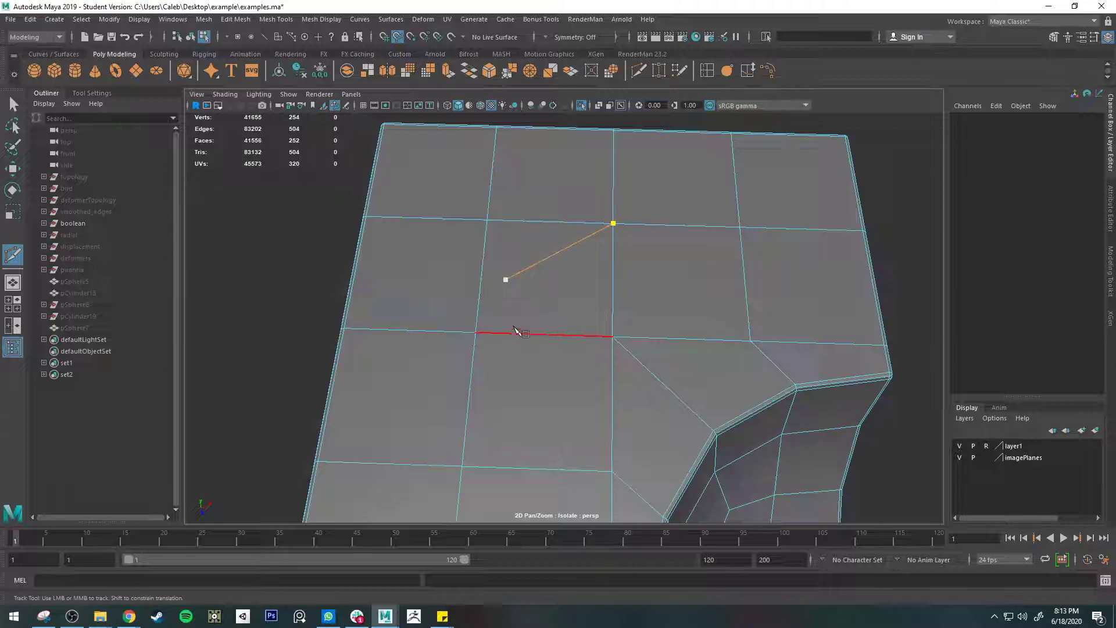
left_click(517, 333)
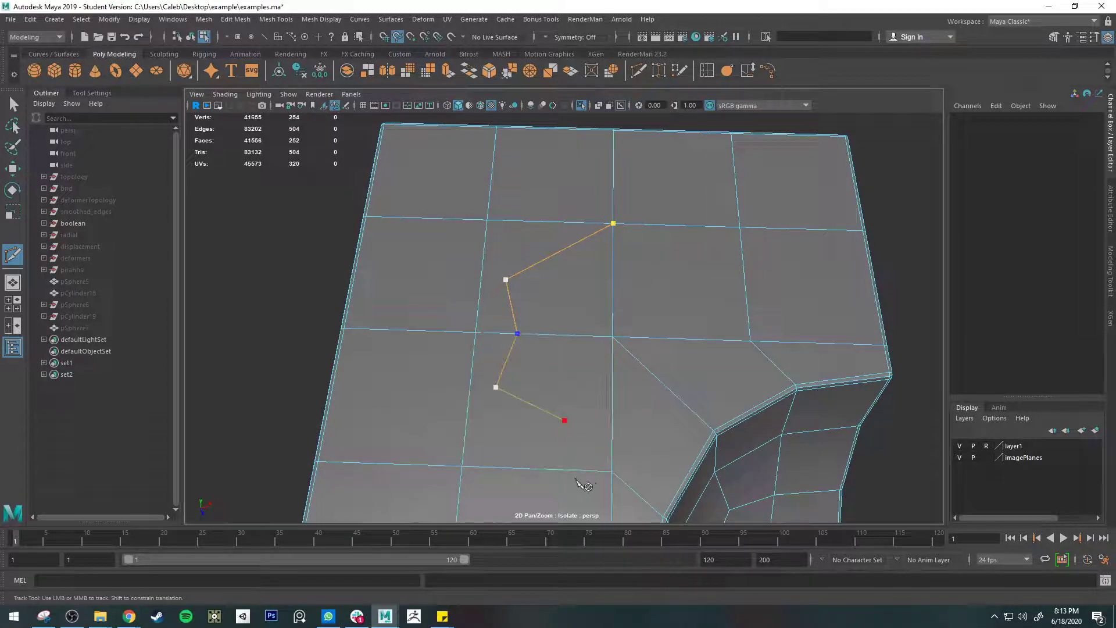
left_click(612, 472)
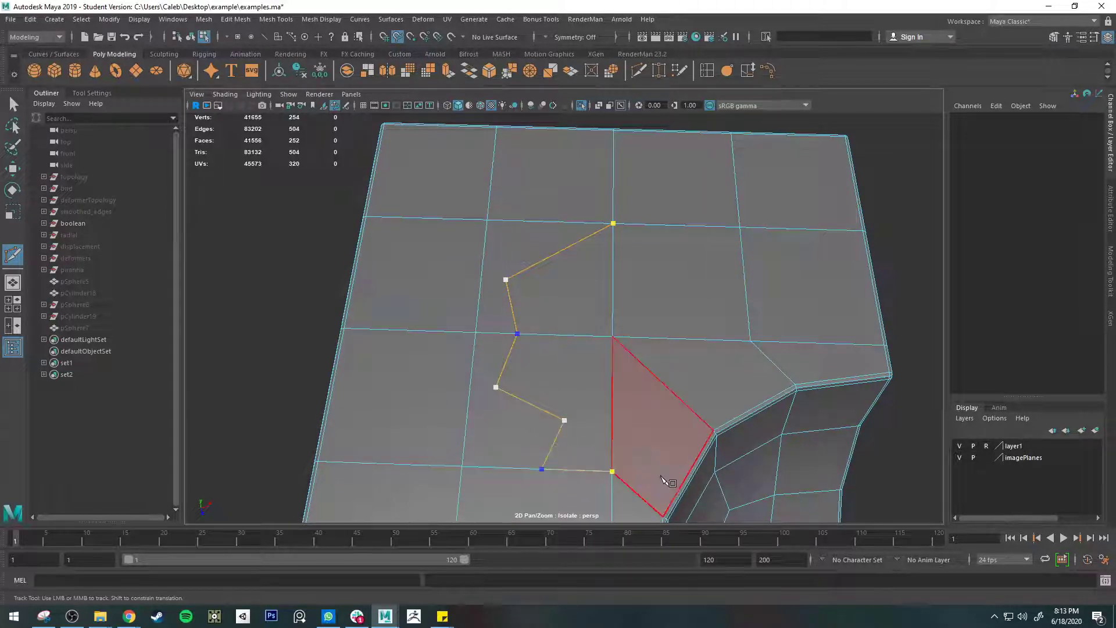
middle_click_drag(613, 448, 605, 374, "alt")
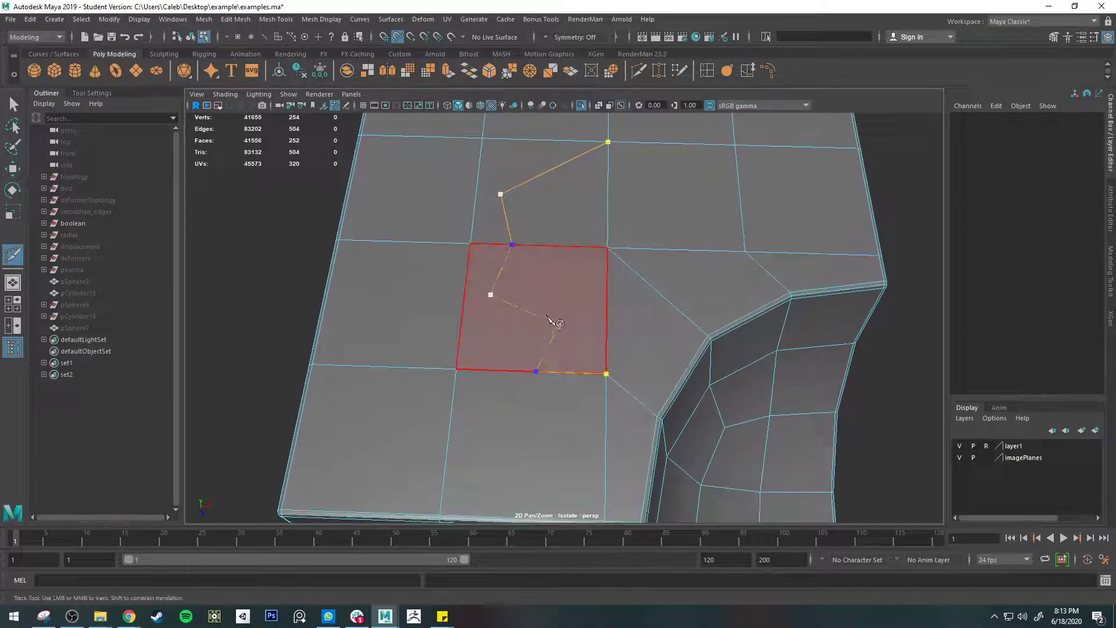
key("Return")
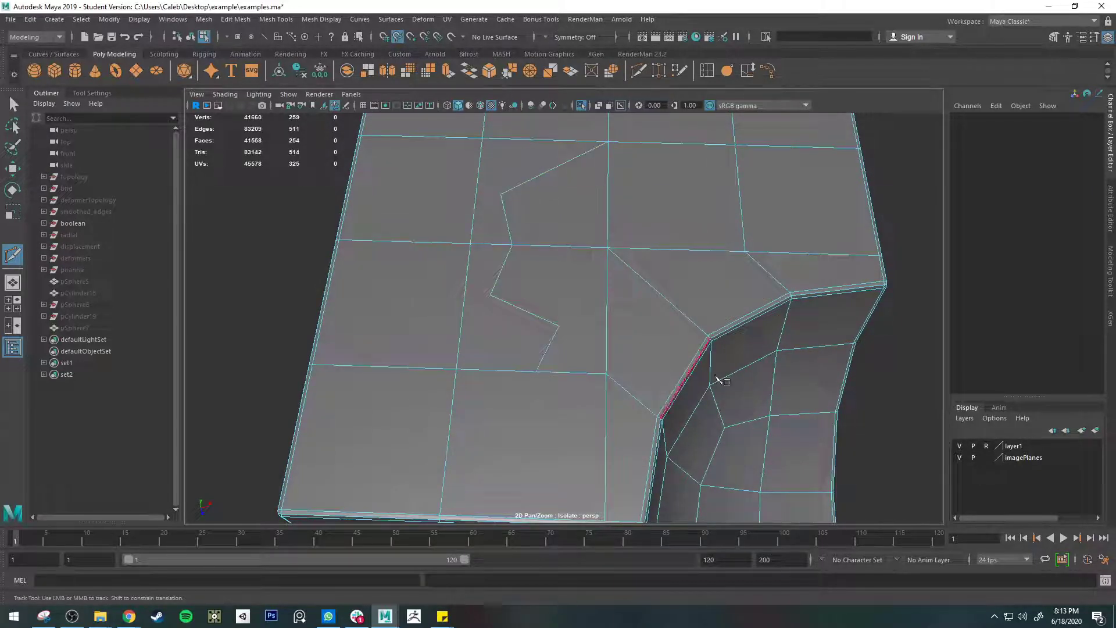
key("ctrl+z")
key("ctrl+z")
- Try a Multi-Cut across one quad between two opposite edges using percentage snapping, then undo it
left_click(608, 248)
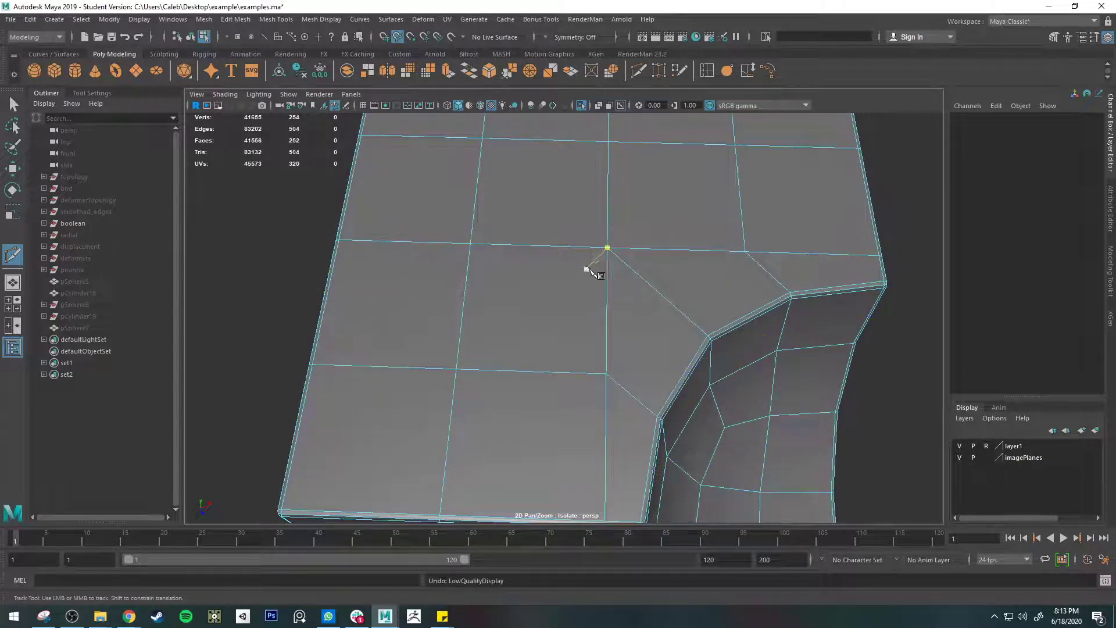
middle_click_drag(610, 280, 608, 297, "alt")
left_click_drag(607, 296, 533, 317, "alt")
scroll(533, 316, "up", 3)
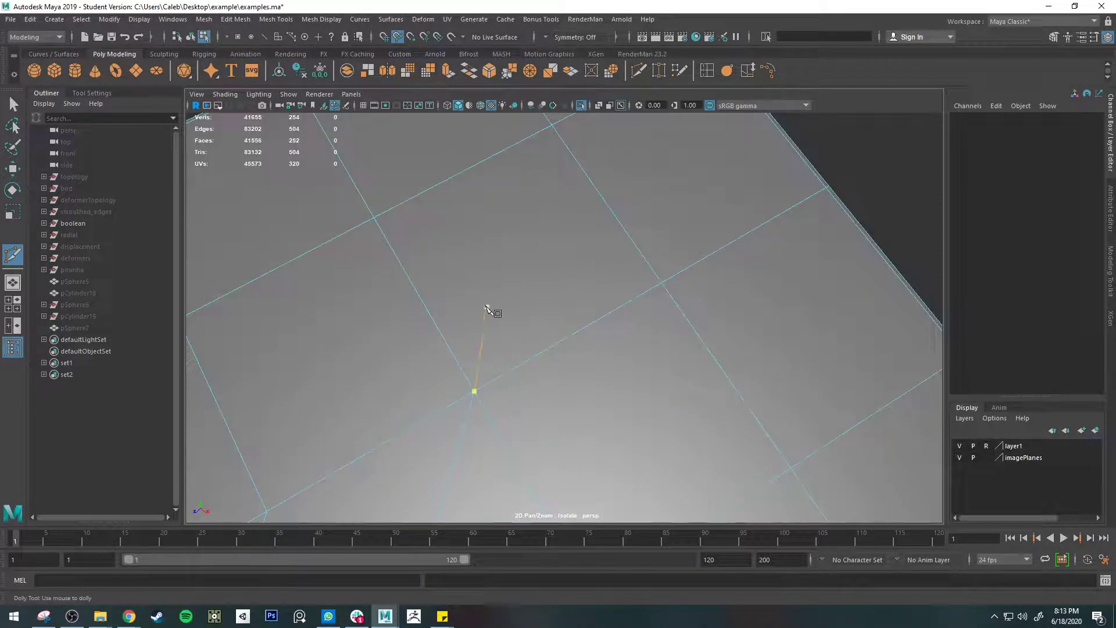
middle_click_drag(466, 308, 568, 328, "alt")
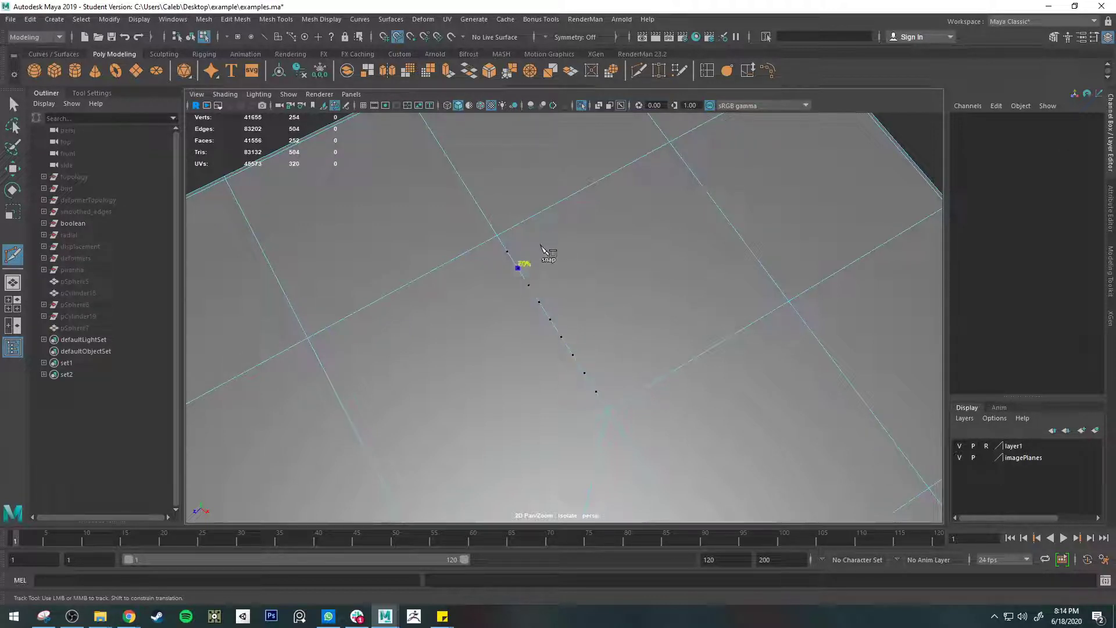
left_click(518, 267)
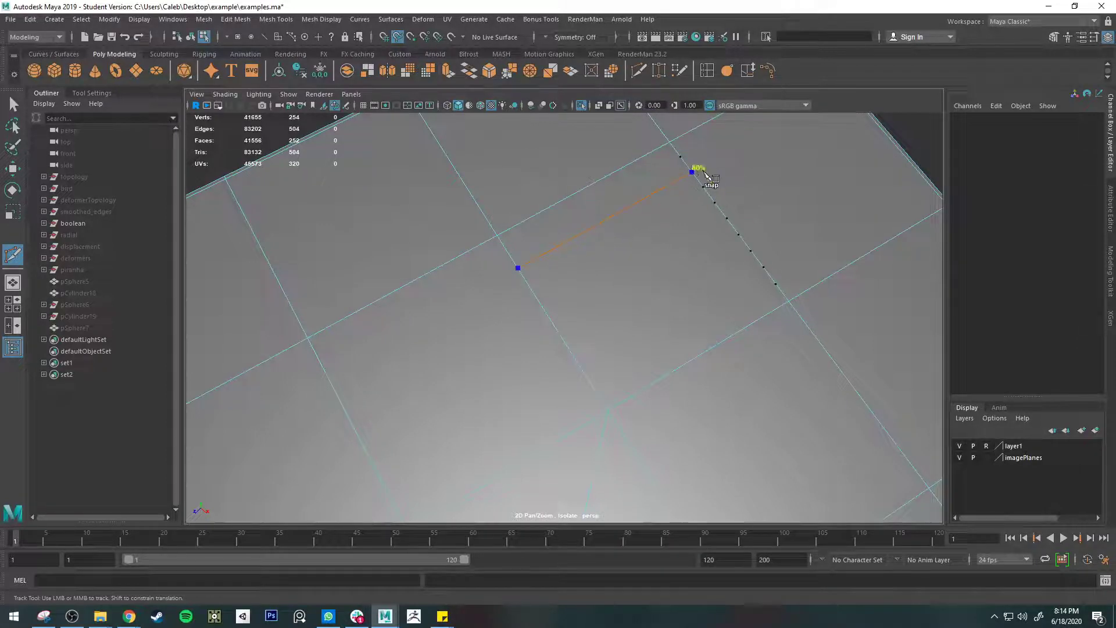
left_click(697, 158)
right_click(713, 333)
right_click_drag(700, 333, 573, 326, "alt")
left_click_drag(562, 314, 494, 316, "alt")
right_click_drag(494, 316, 573, 316, "alt")
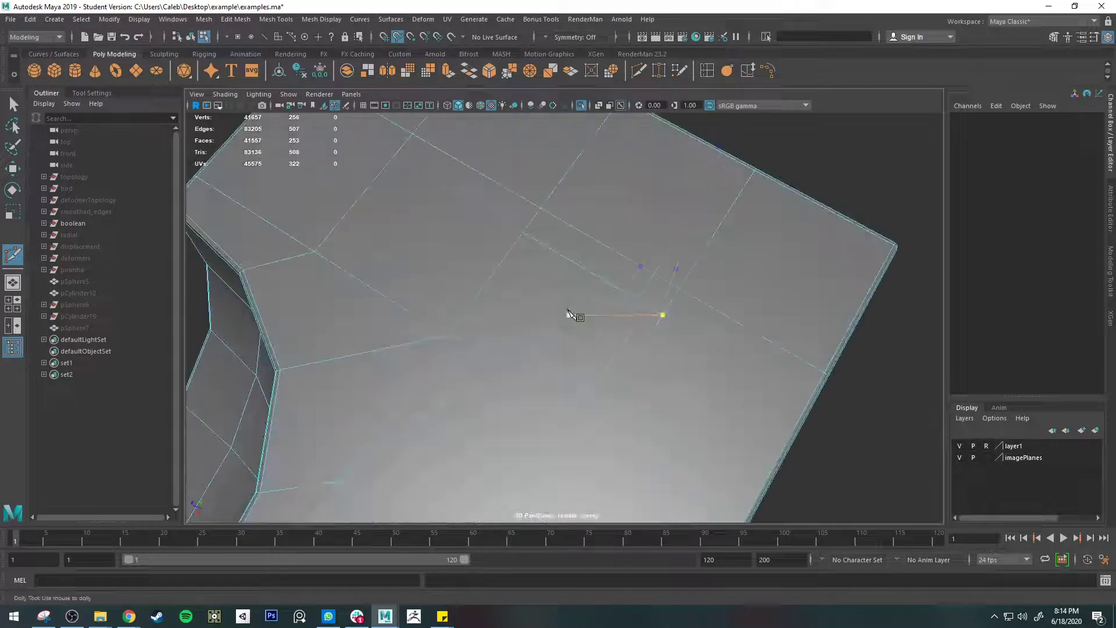
key("ctrl+z")
key("ctrl+z")
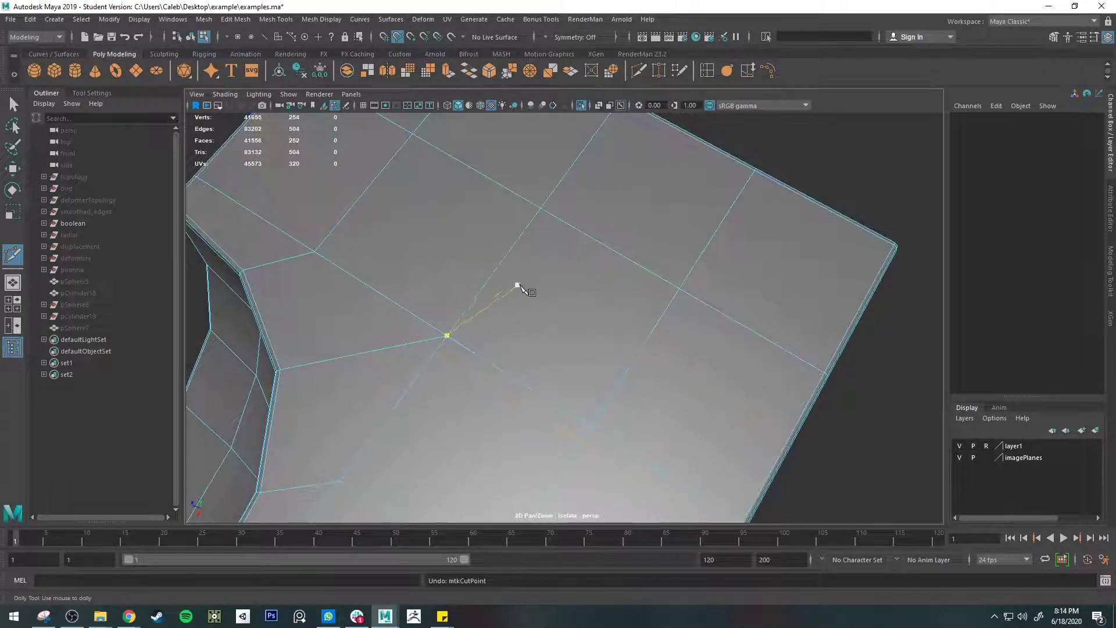
- Try cutting one quad from its corner vertex through an interior point to the opposite edge, then undo the end point
left_click_drag(517, 283, 654, 280, "alt")
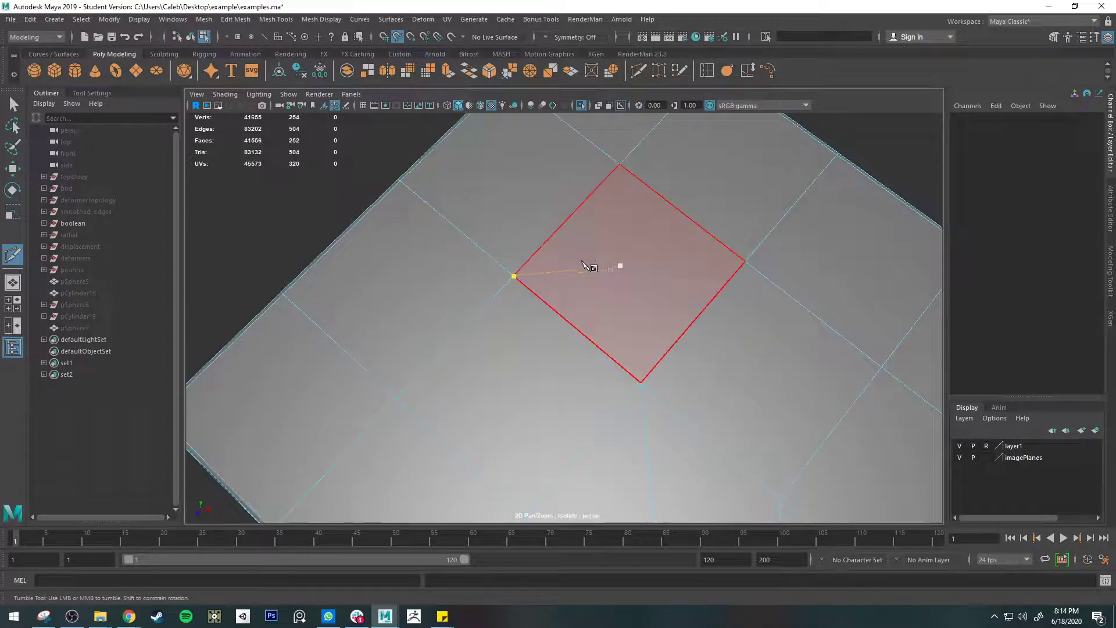
left_click(707, 306)
key("Return")
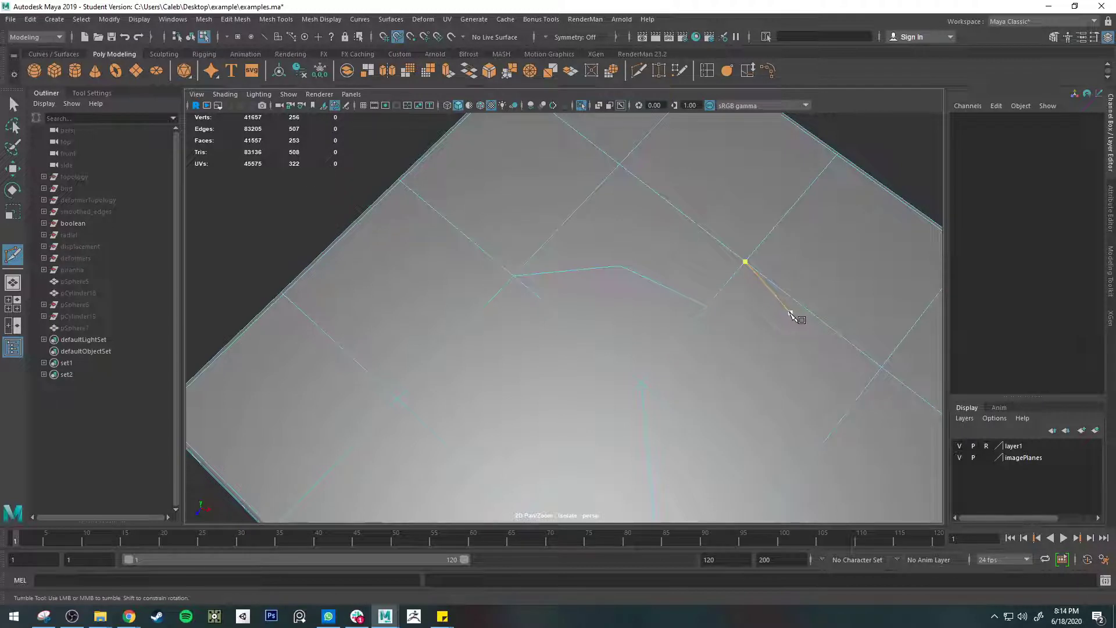
key("ctrl+z")
key("ctrl+z")
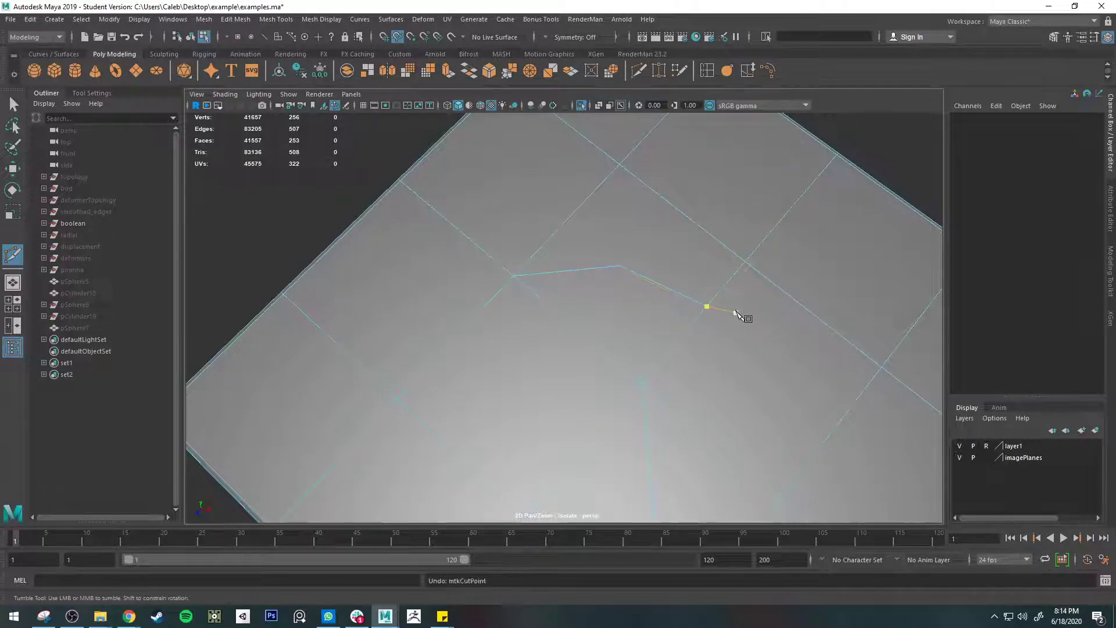
- Finish the cut through the quad's interior point at the opposite corner vertex
left_click(776, 272)
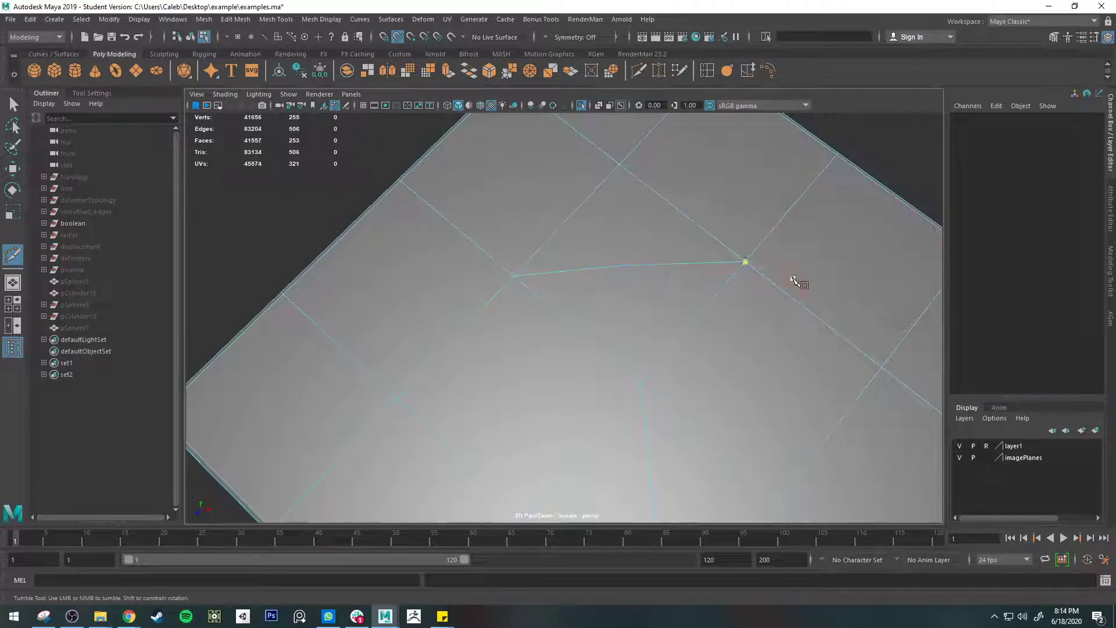
left_click(619, 266)
key("ctrl+z")
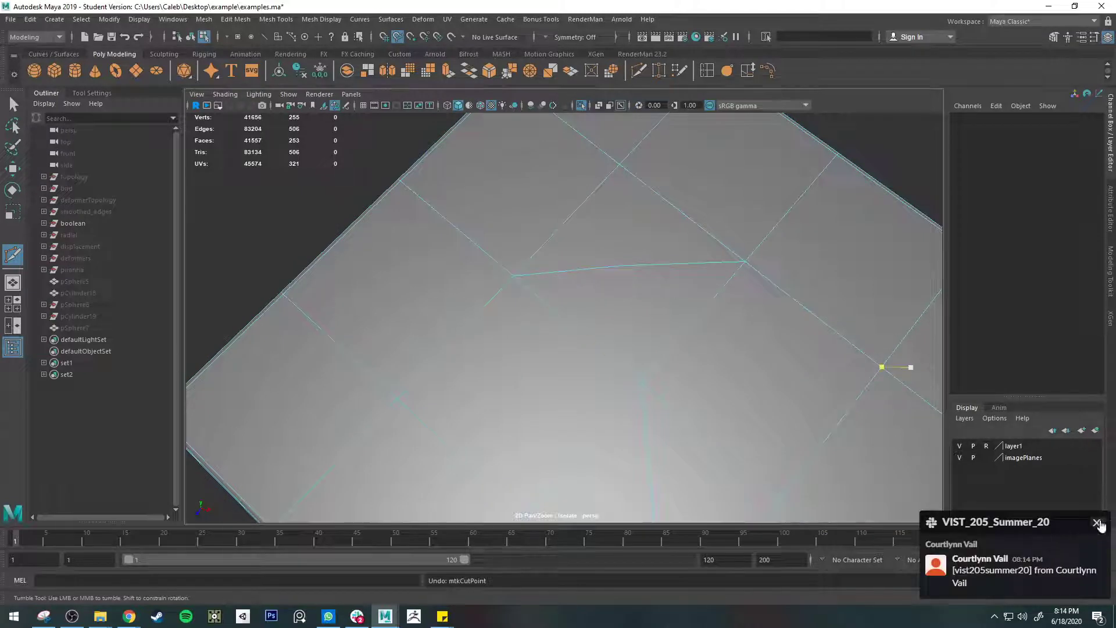
left_click(1098, 523)
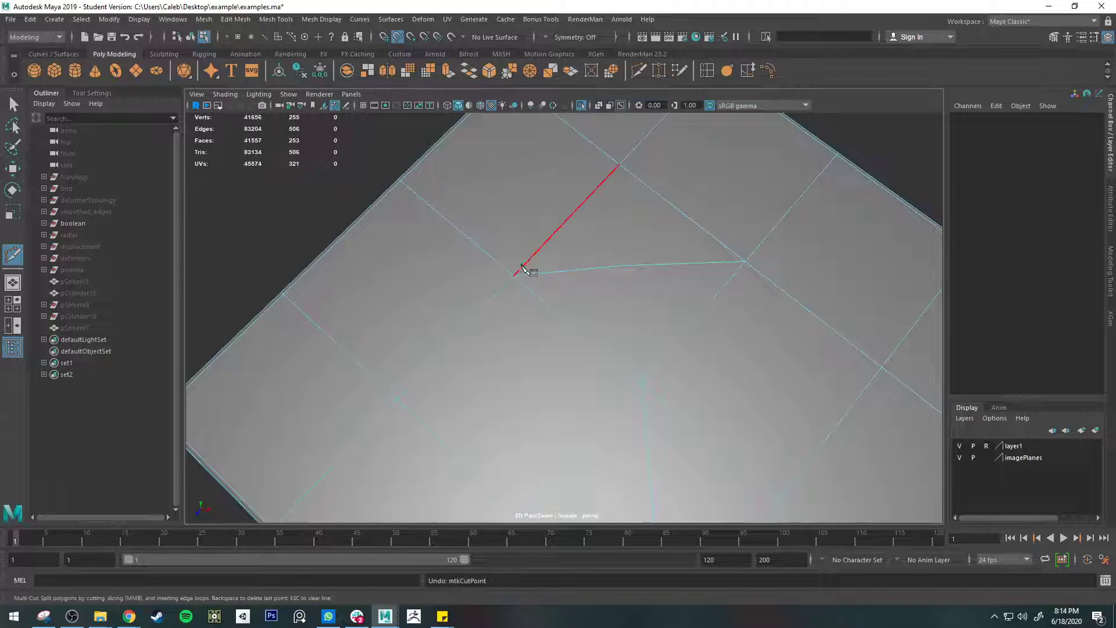
- Try a second cut through the neighbouring quad between two opposite vertices, then undo it along with the first quad's cut
scroll(523, 272, "down", 8)
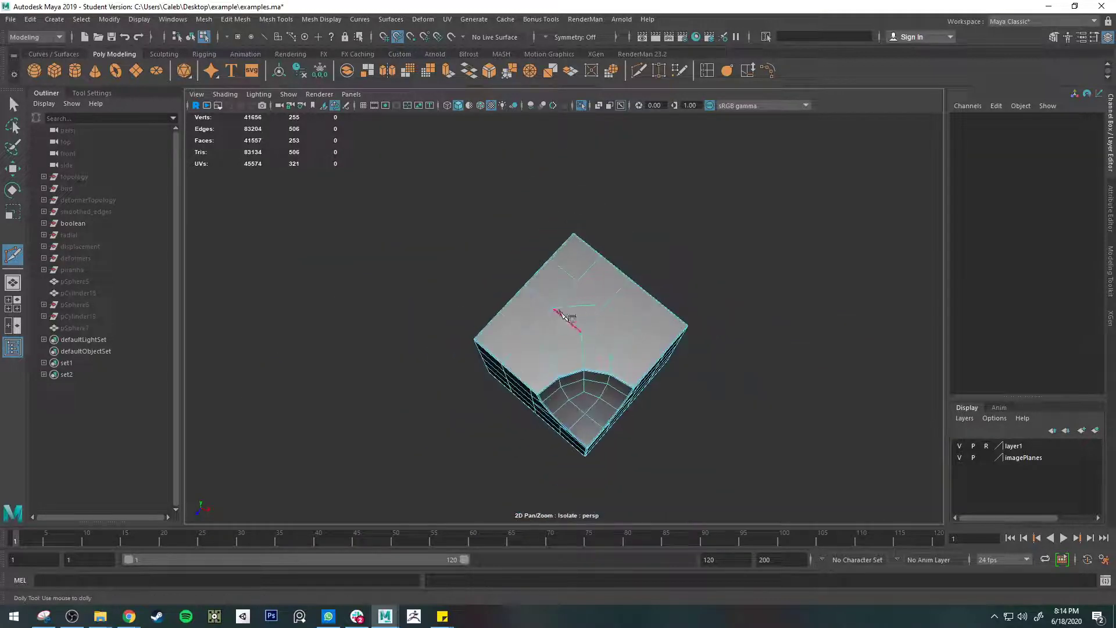
scroll(566, 312, "up", 8)
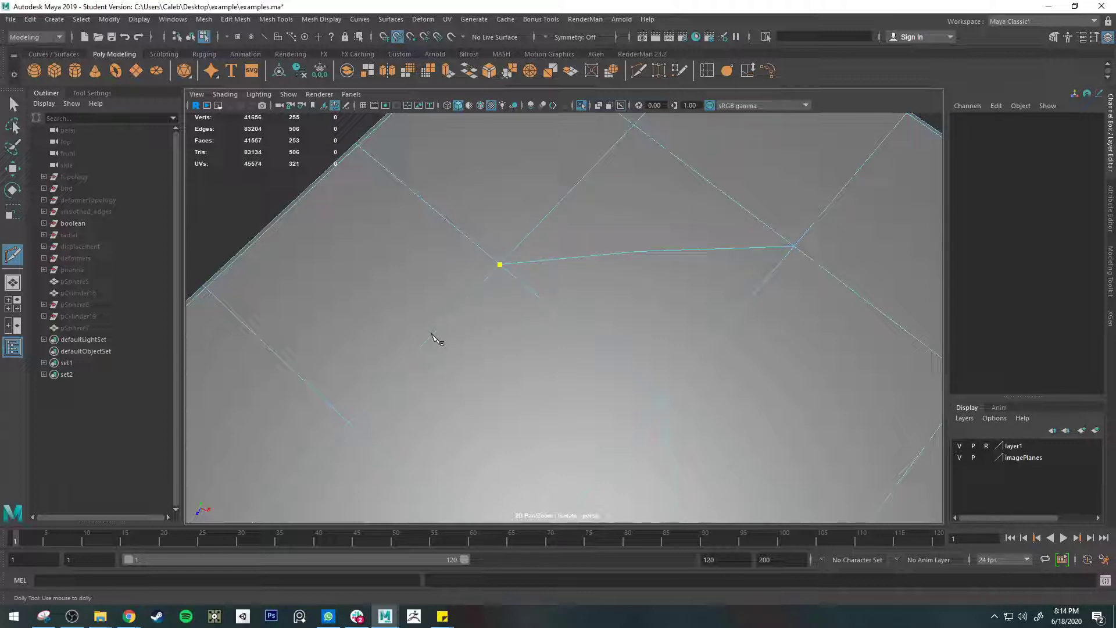
middle_click_drag(523, 161, 524, 256, "alt")
left_click(512, 245)
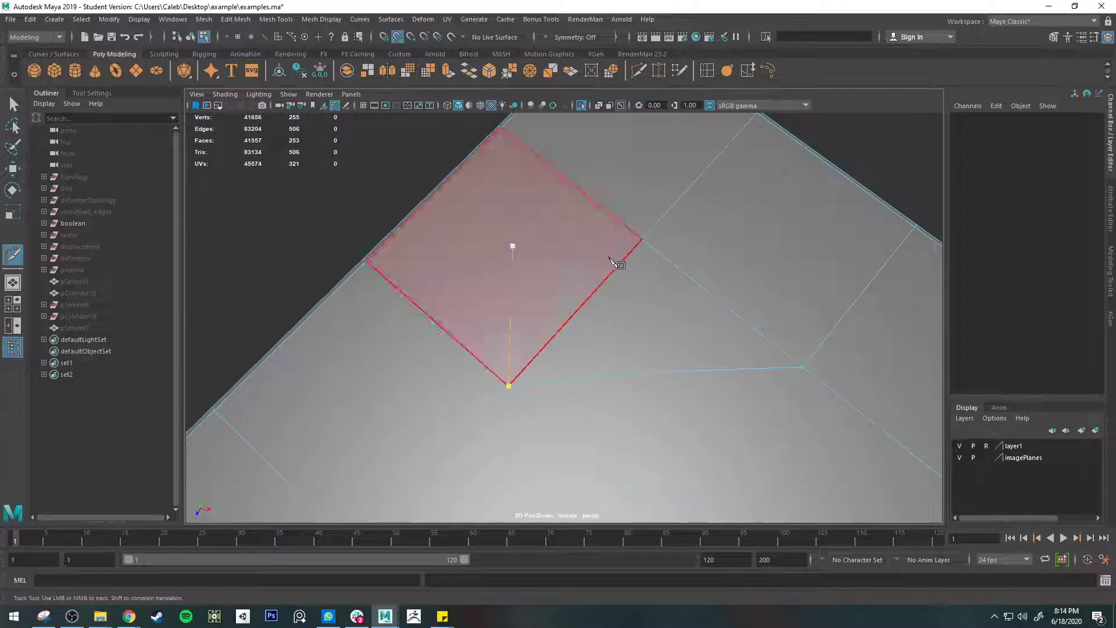
left_click(641, 239)
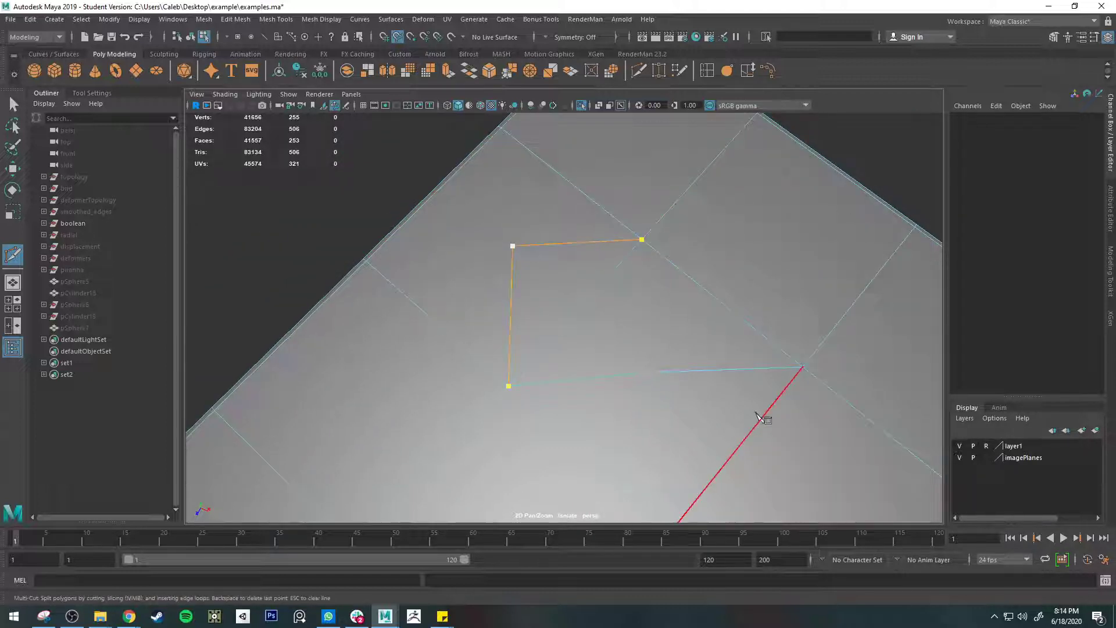
key("ctrl+z")
key("ctrl+z")
key("ctrl+z")
key("ctrl+z")
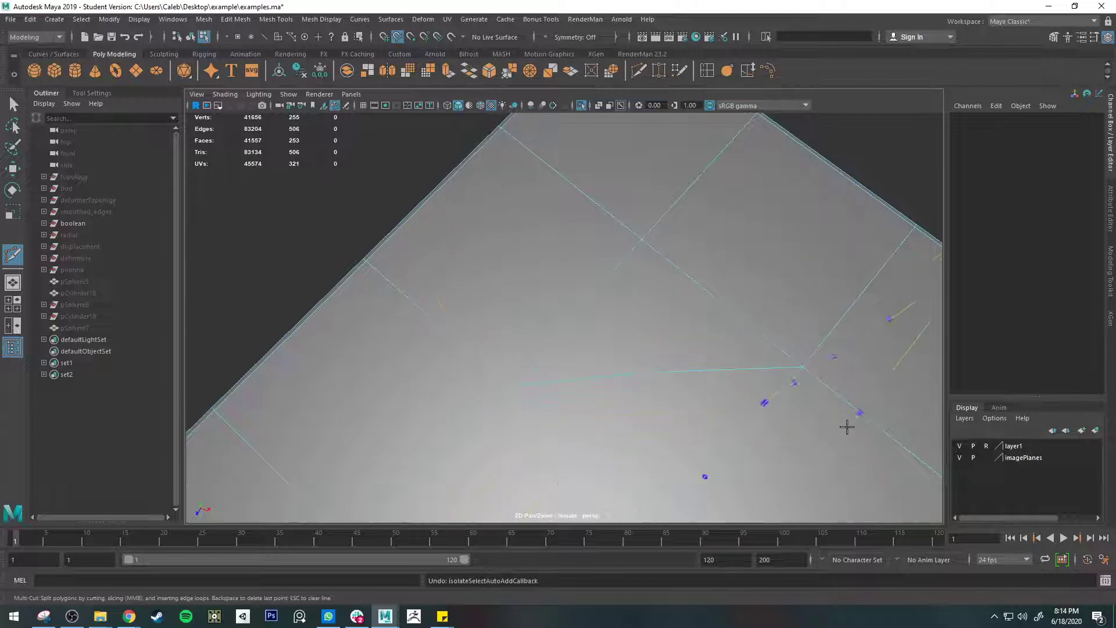
- Insert an edge loop midway between two existing edge lines on the top face, undoing the first off-centre placement
left_click_drag(764, 411, 570, 399, "alt")
middle_click_drag(570, 398, 565, 284, "alt")
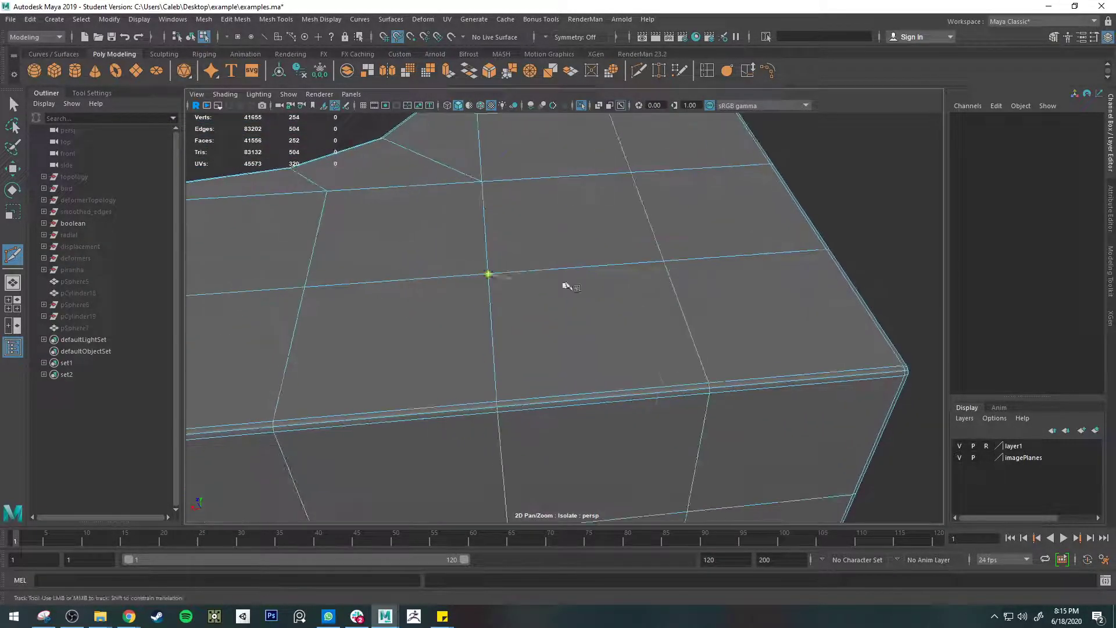
left_click_drag(583, 269, 612, 283, "alt")
middle_click_drag(610, 280, 609, 283, "alt")
key("ctrl")
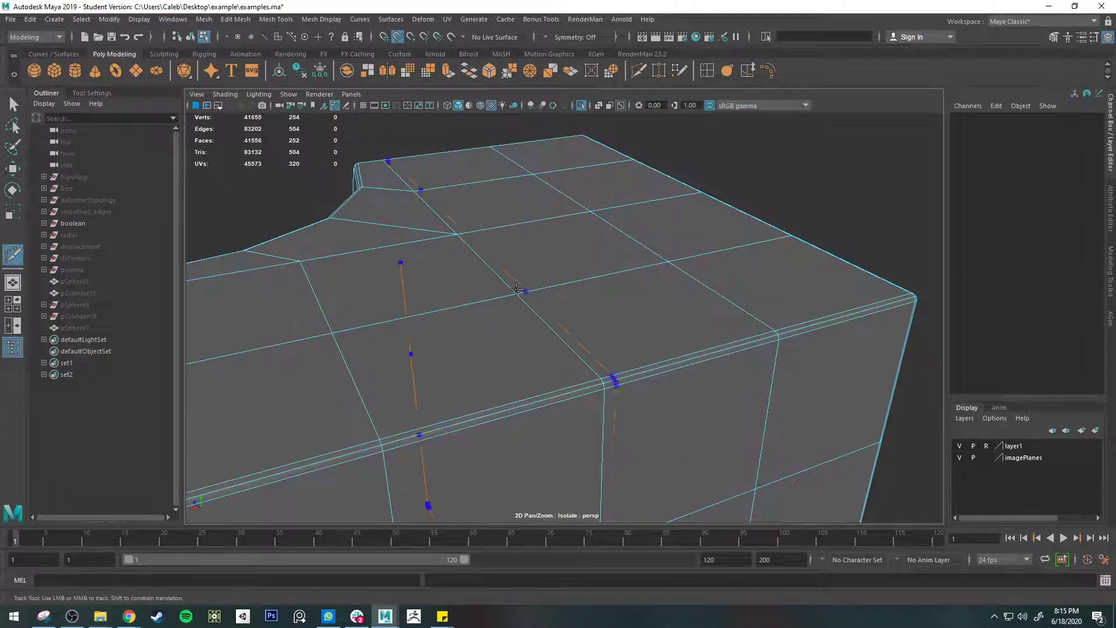
left_click(611, 263, "ctrl")
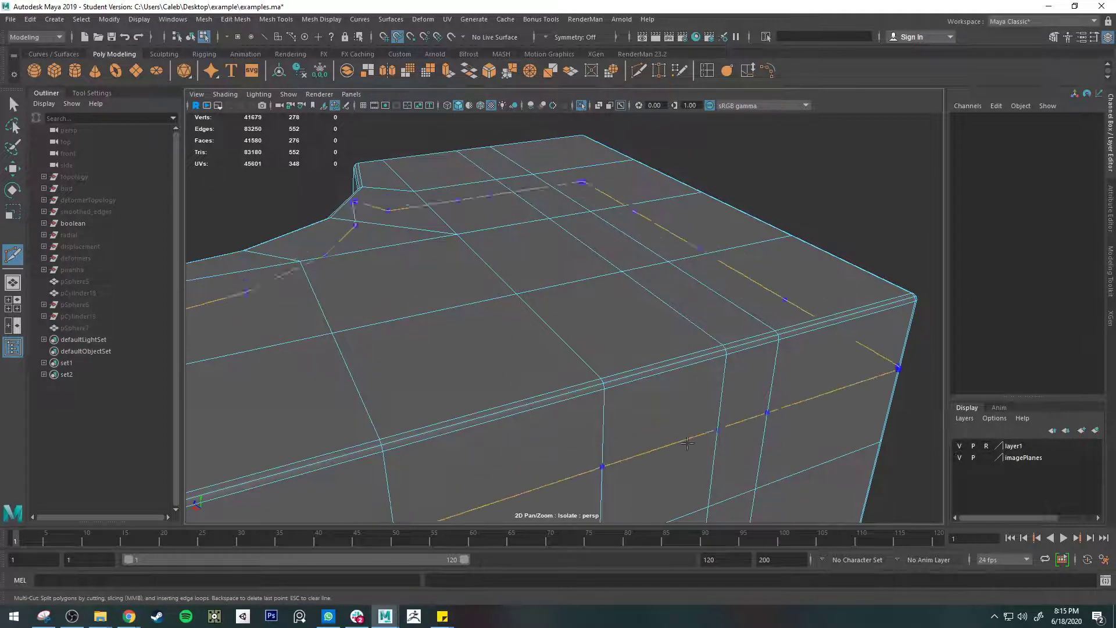
key("ctrl+z")
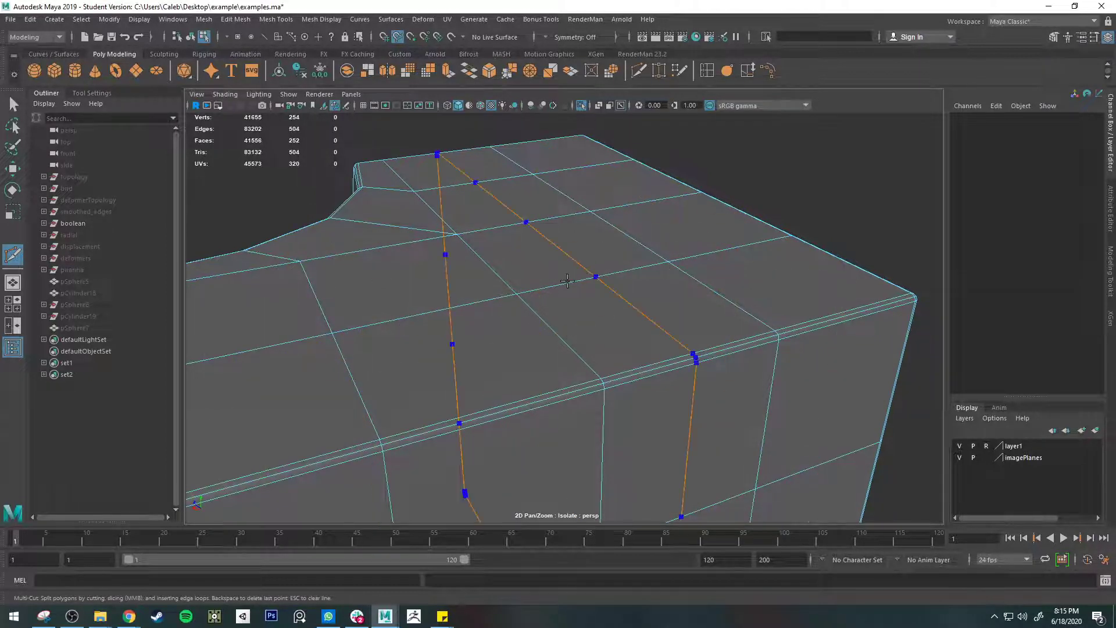
left_click(566, 281, "ctrl")
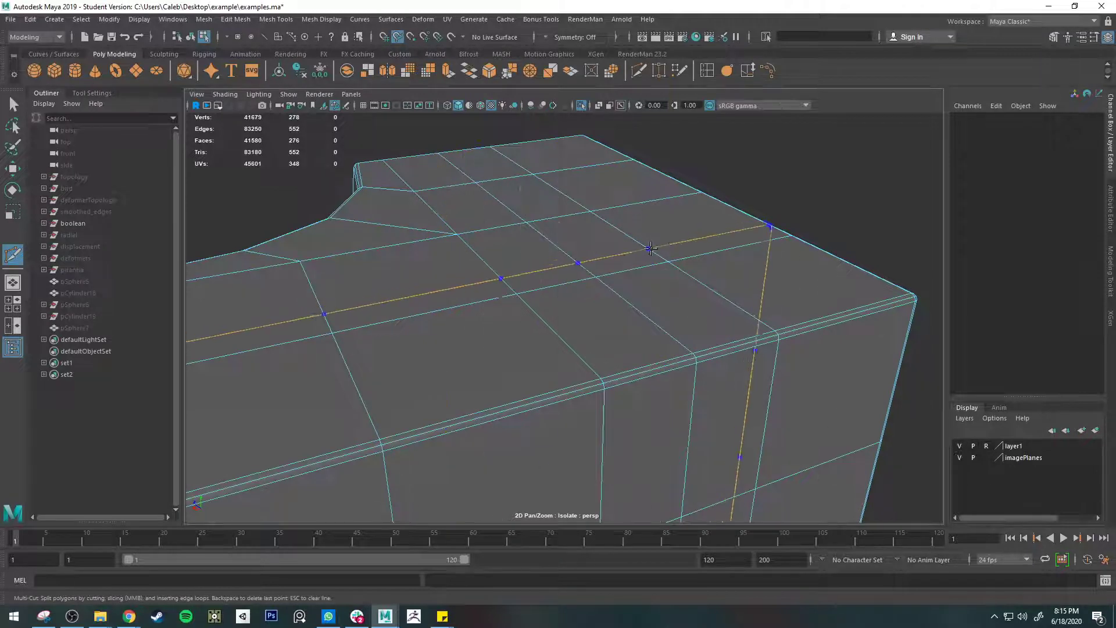
- Insert further parallel edge loops between the existing ones, running in both directions across the top face
left_click(618, 265, "ctrl+shift")
left_click(562, 279, "ctrl+shift")
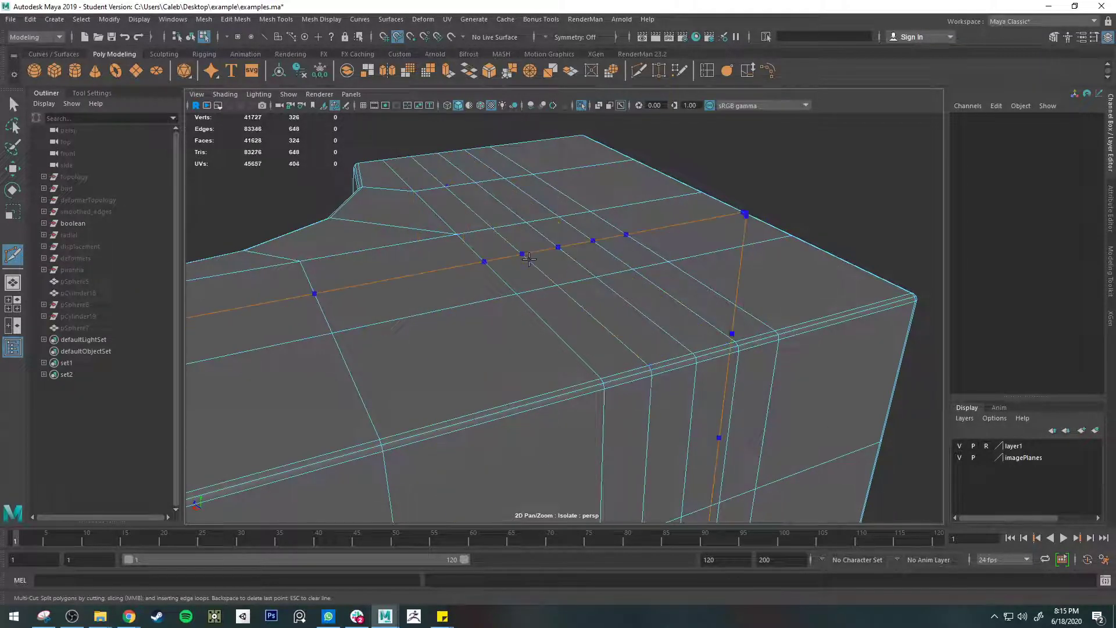
left_click(564, 253, "ctrl+shift")
middle_click(563, 333, "ctrl")
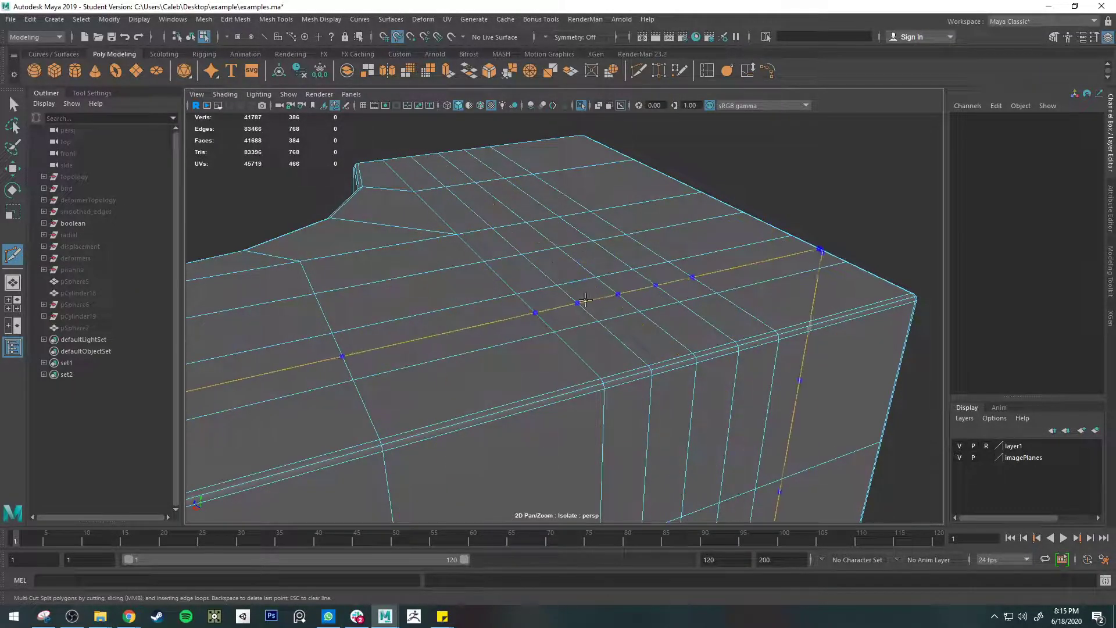
middle_click(580, 305, "ctrl")
left_click(612, 333, "ctrl")
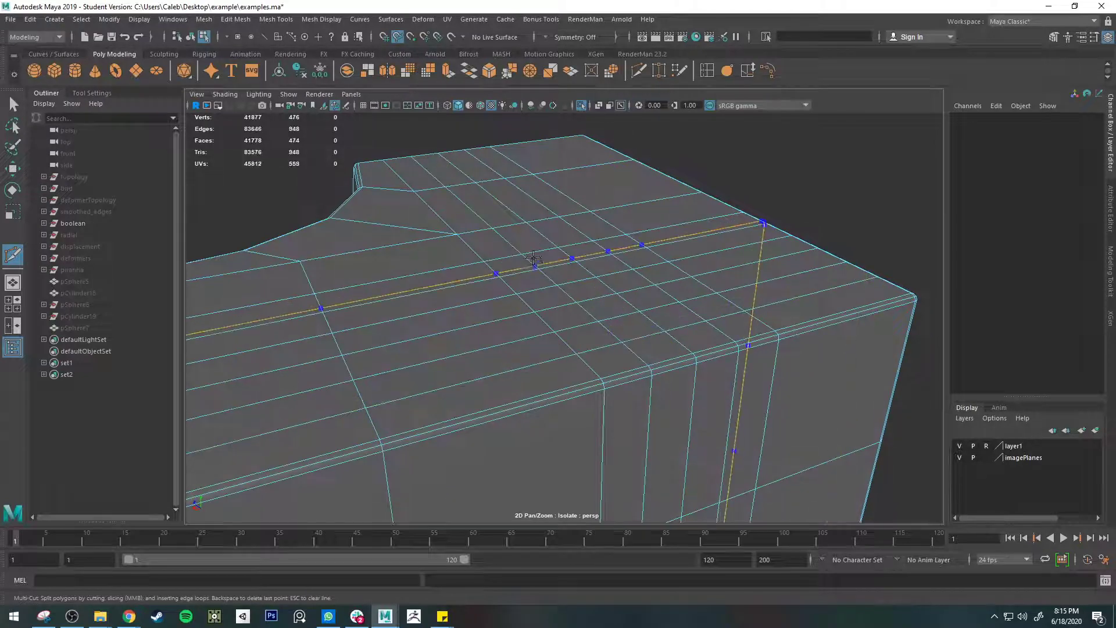
left_click(503, 240, "ctrl")
left_click_drag(503, 240, 530, 214, "alt")
left_click_drag(602, 295, 707, 249, "alt")
- Undo the additional edge loops back to the single midway loop
key("ctrl+z")
key("ctrl+z")
key("ctrl+z")
key("ctrl+z")
key("ctrl+z")
key("ctrl+z")
key("ctrl+z")
key("ctrl+z")
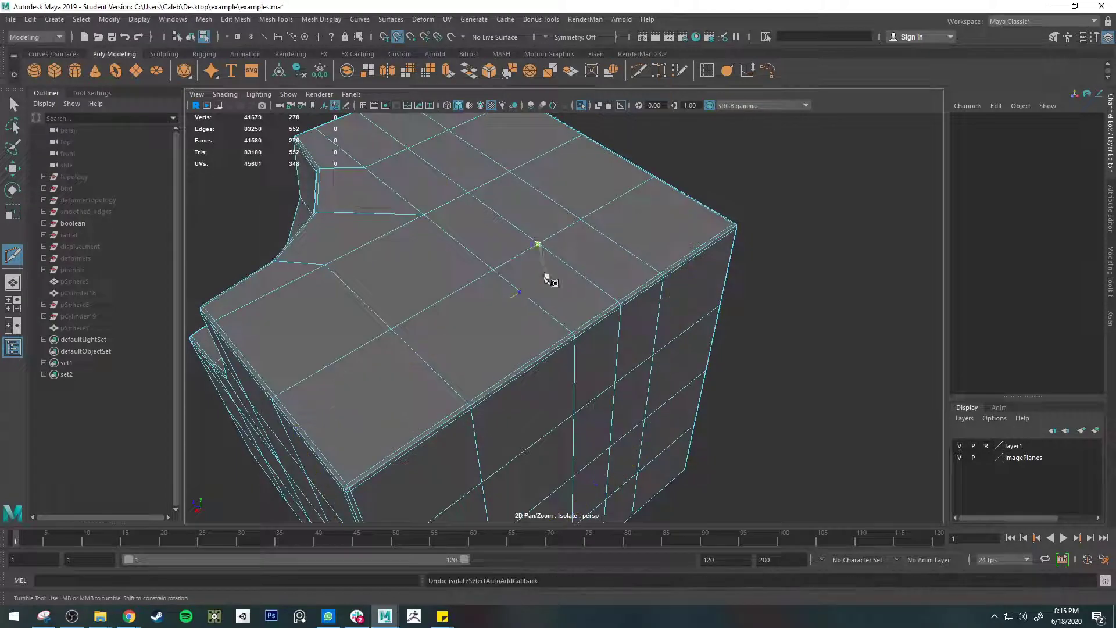
- Cut a straight edge across one top-face quad between points partway along its two opposite side edges
left_click(494, 269)
scroll(506, 238, "up", 3)
left_click_drag(506, 237, 553, 336, "alt")
left_click(555, 318)
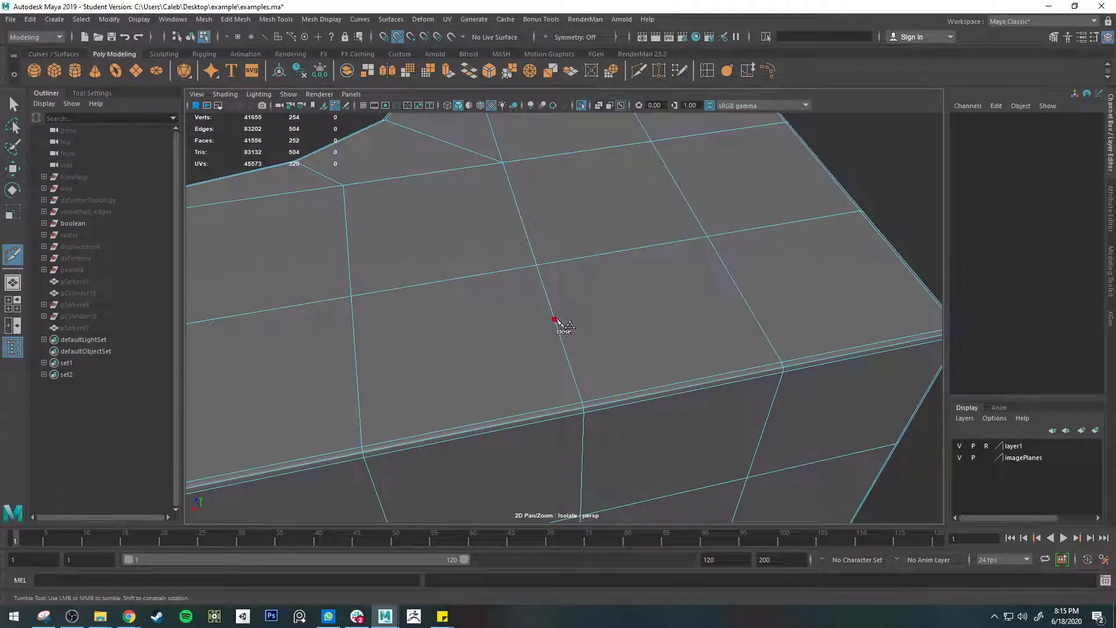
left_click(595, 313)
left_click(737, 286)
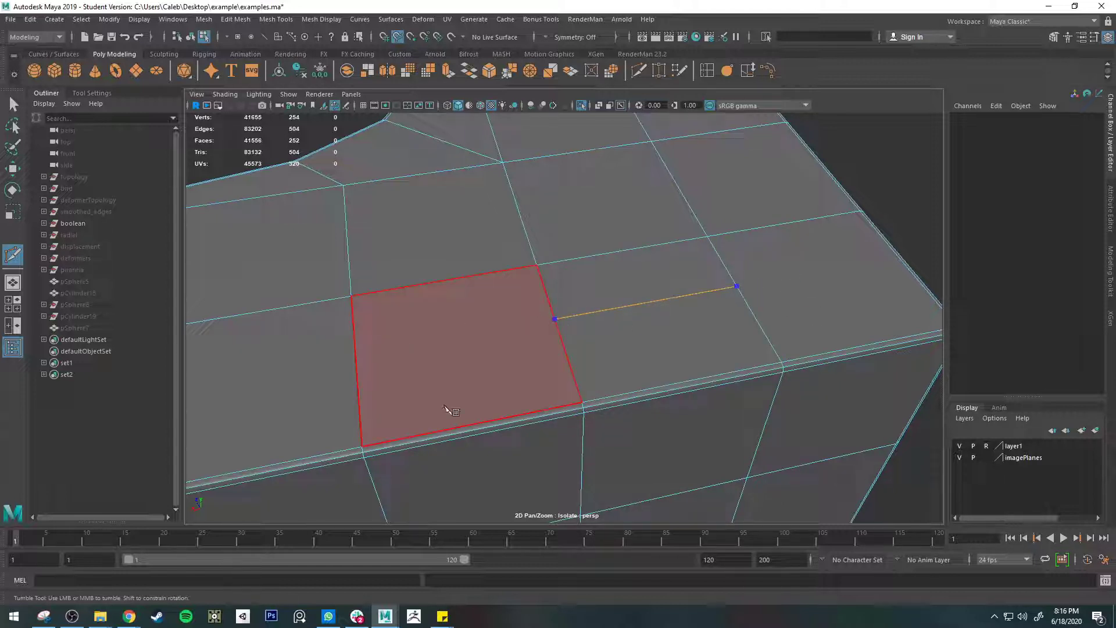
middle_click_drag(806, 274, 544, 284, "alt")
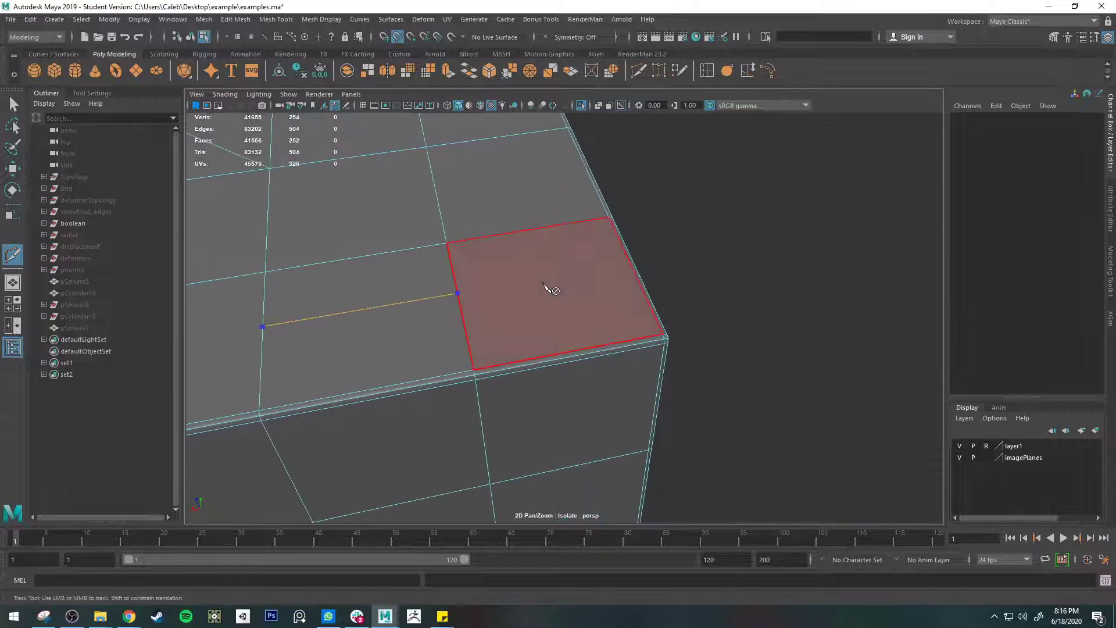
key("Return")
- Cut a freeform zigzag path through the adjoining top-face quad, using points placed inside the face
middle_click_drag(482, 307, 618, 329, "alt")
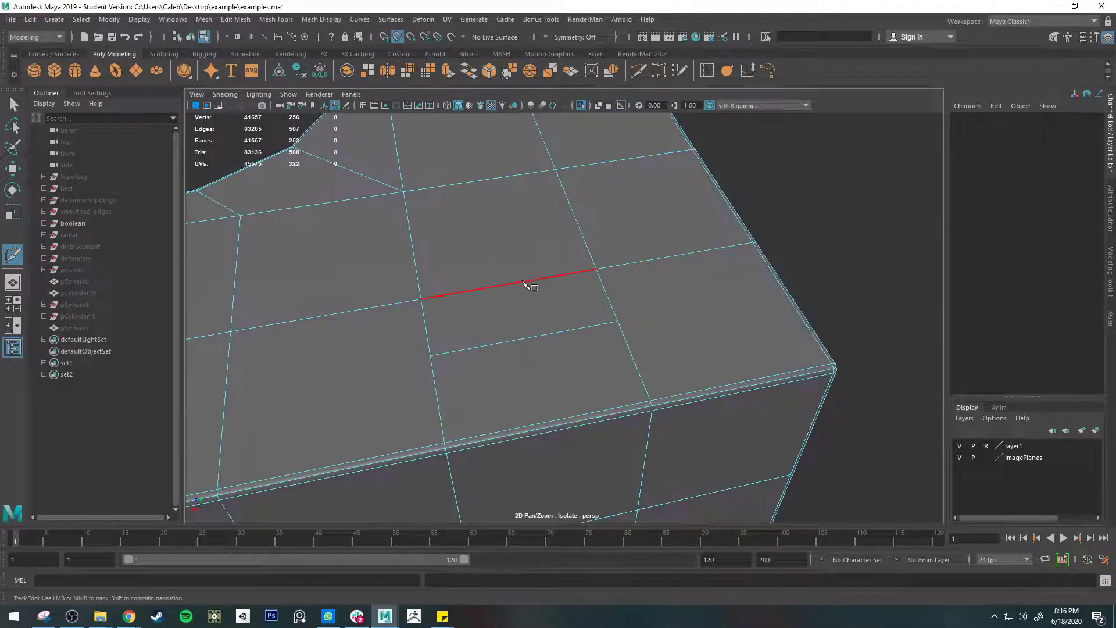
left_click(421, 299)
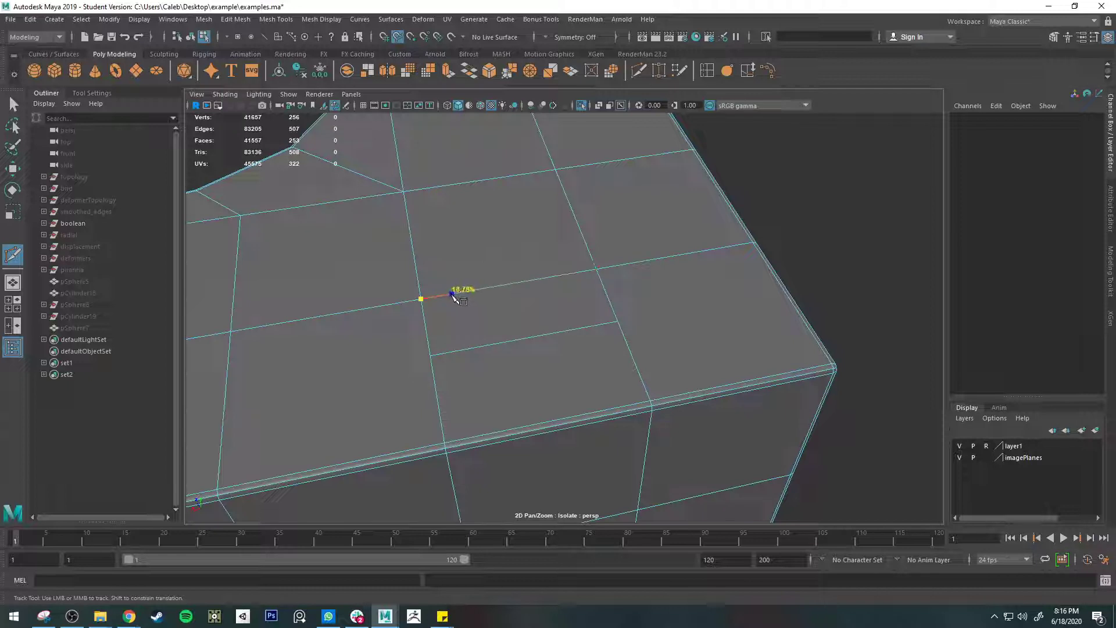
left_click(465, 234)
left_click(528, 257)
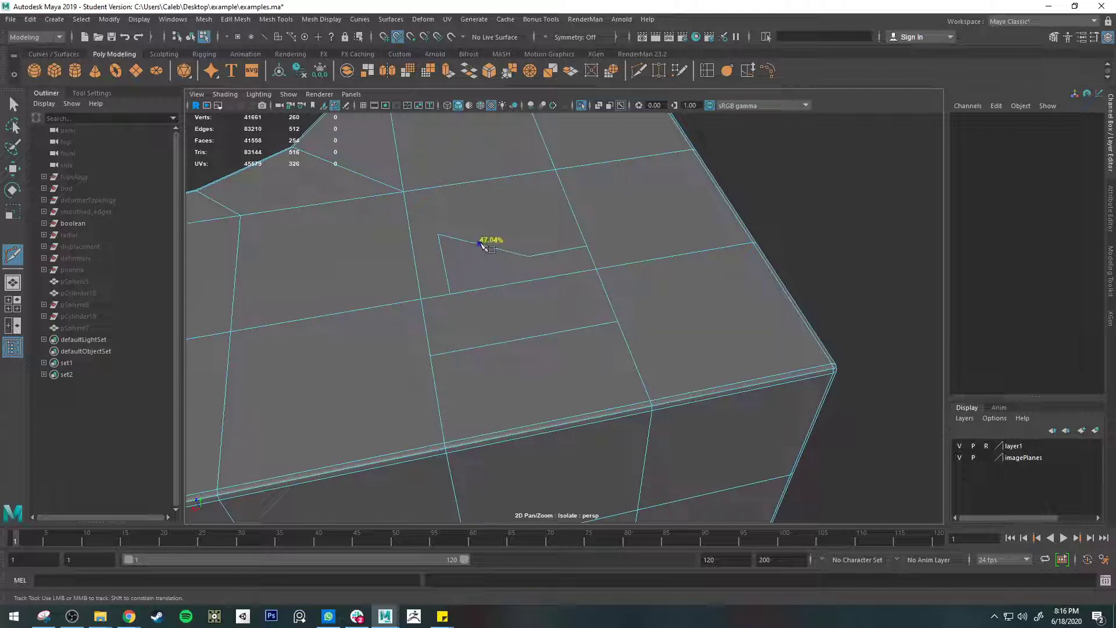
left_click(483, 244)
- Undo the freeform path and the straight cut across the top-face quads
middle_click_drag(533, 228, 621, 294, "alt")
key("ctrl+z")
key("ctrl+z")
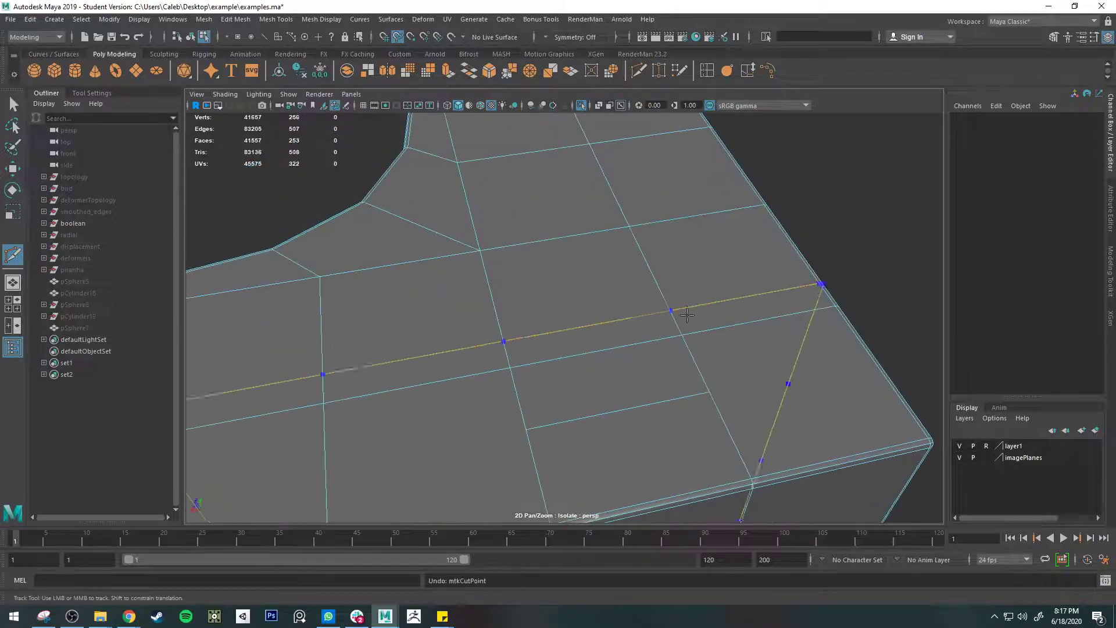
key("ctrl+z")
left_click_drag(617, 336, 598, 392, "alt")
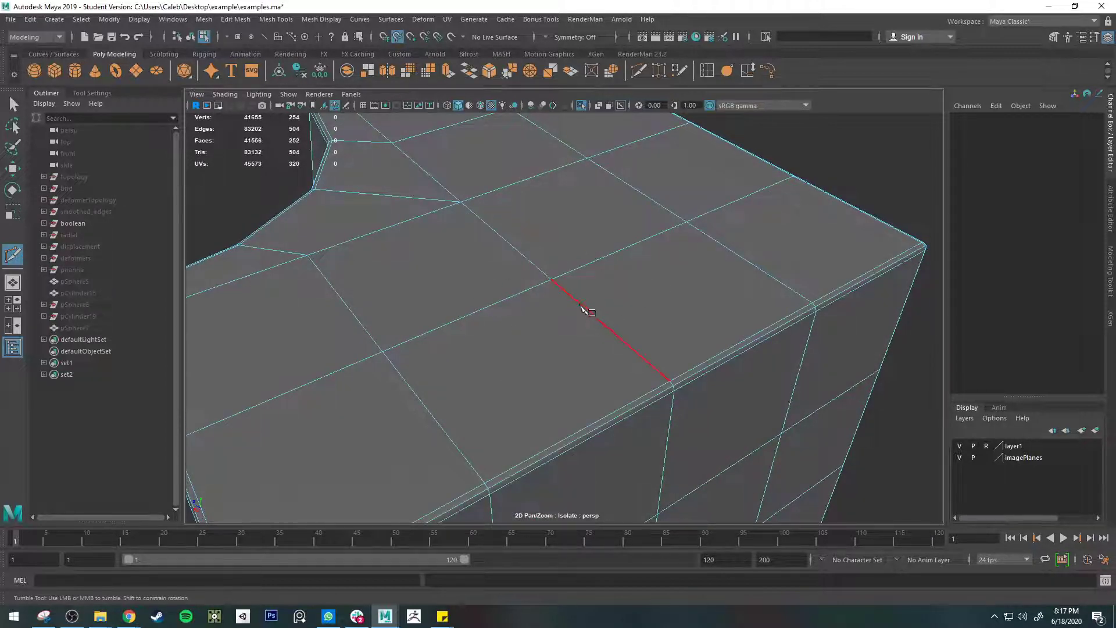
- Cut a V-shaped path across two adjacent top-face quads, from a grid vertex through their shared edge to the far vertex
left_click(553, 278)
scroll(582, 279, "down", 3)
left_click_drag(524, 314, 598, 303, "alt")
scroll(597, 303, "up", 3)
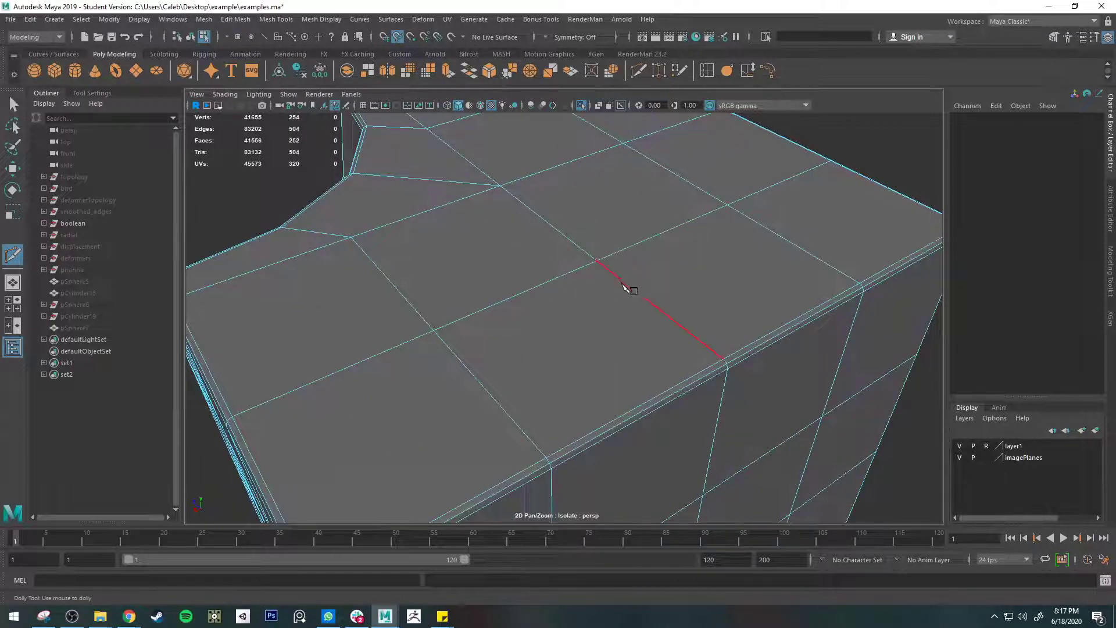
left_click_drag(623, 284, 555, 292, "alt")
scroll(546, 292, "down", 2)
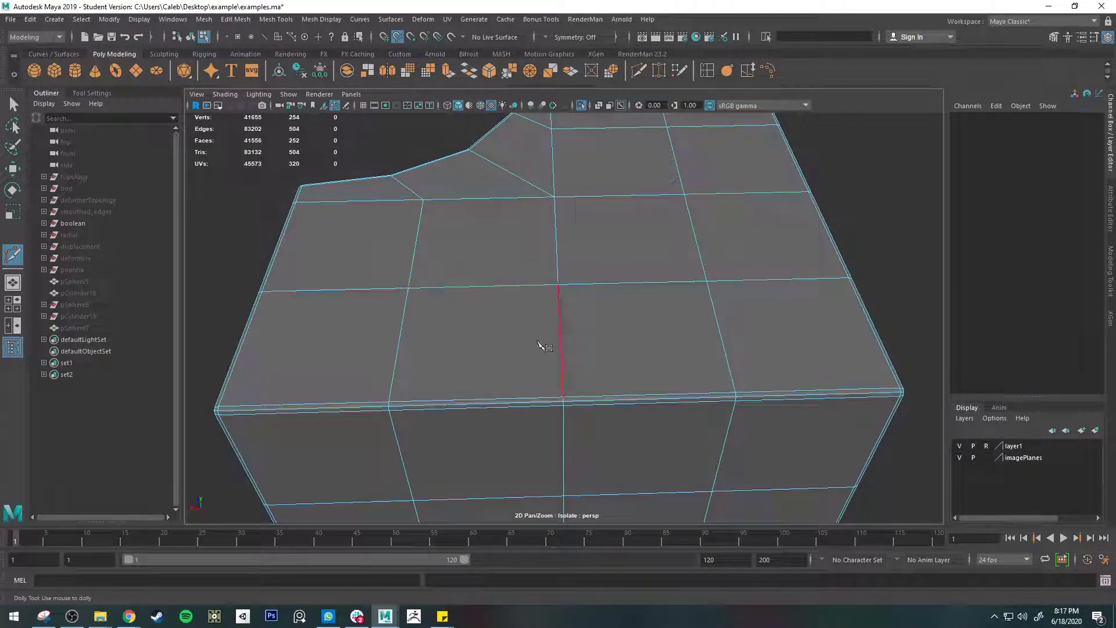
left_click(408, 288)
left_click(560, 346)
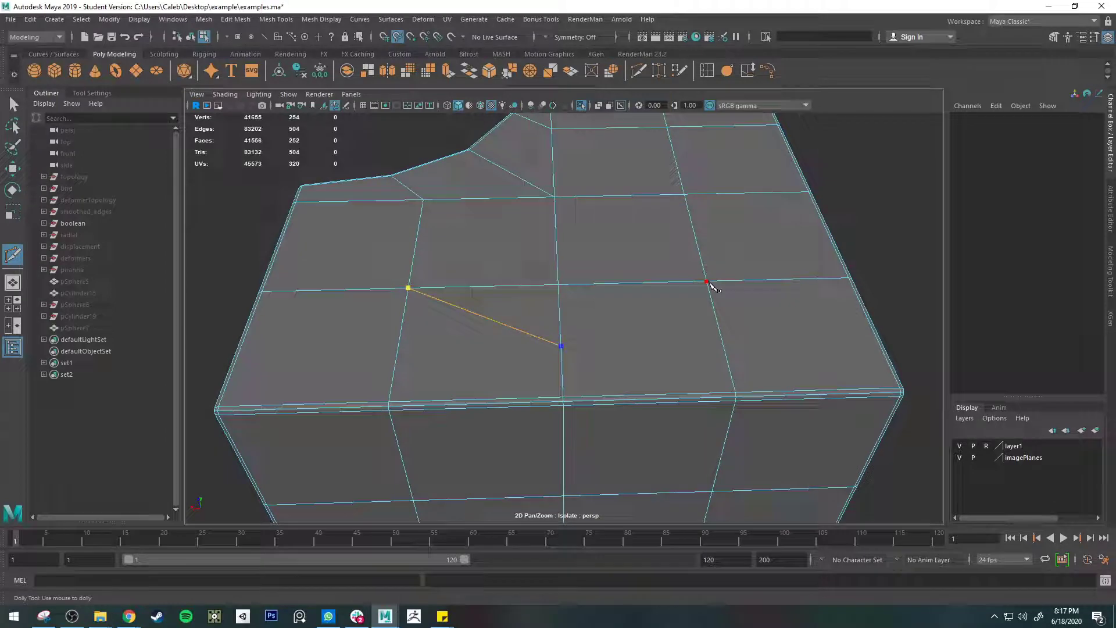
left_click(706, 282)
- Cut a straight edge across the quad behind the V-shaped cut, between points on its opposite edges
left_click_drag(586, 342, 627, 347, "alt")
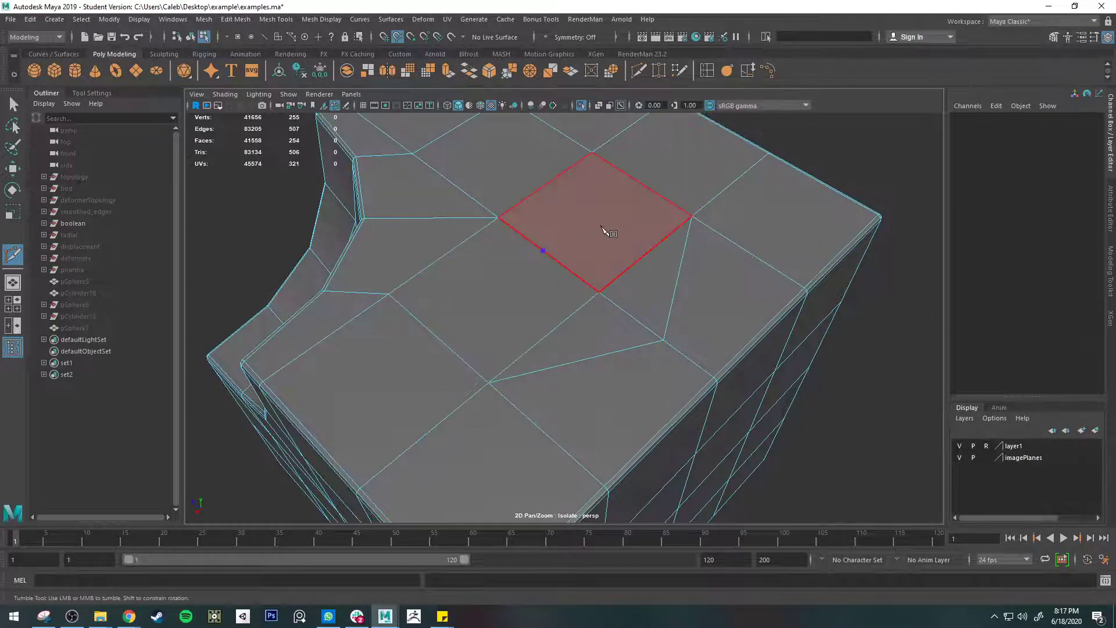
left_click_drag(618, 218, 672, 239, "alt")
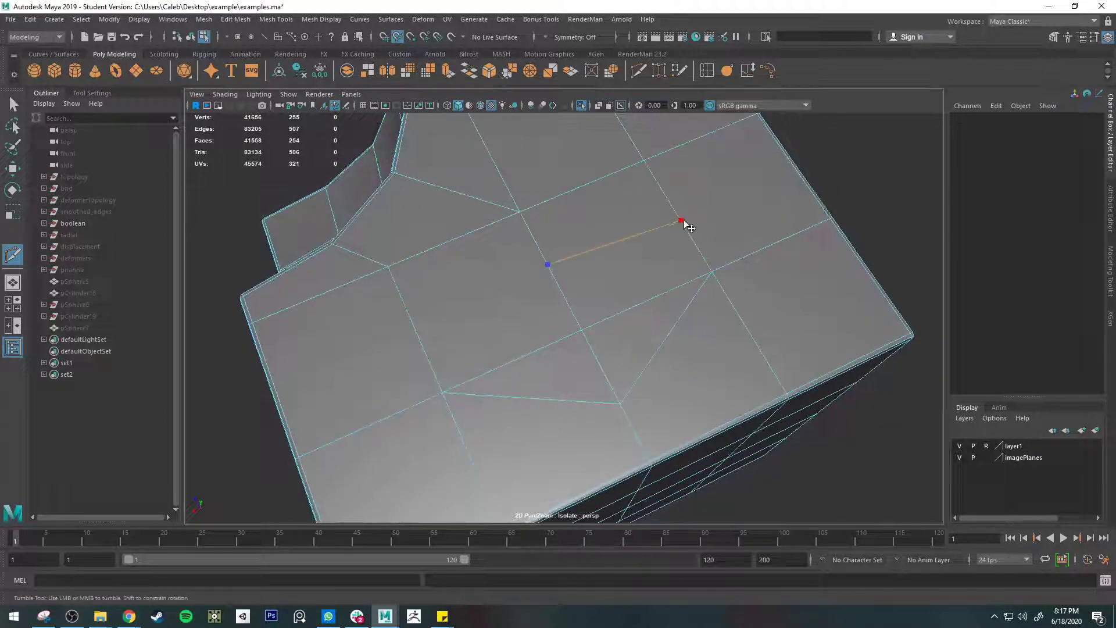
left_click(681, 221)
key("Return")
- Check the mesh in smooth preview, return to the unsmoothed display and undo the top-face cuts
key("3")
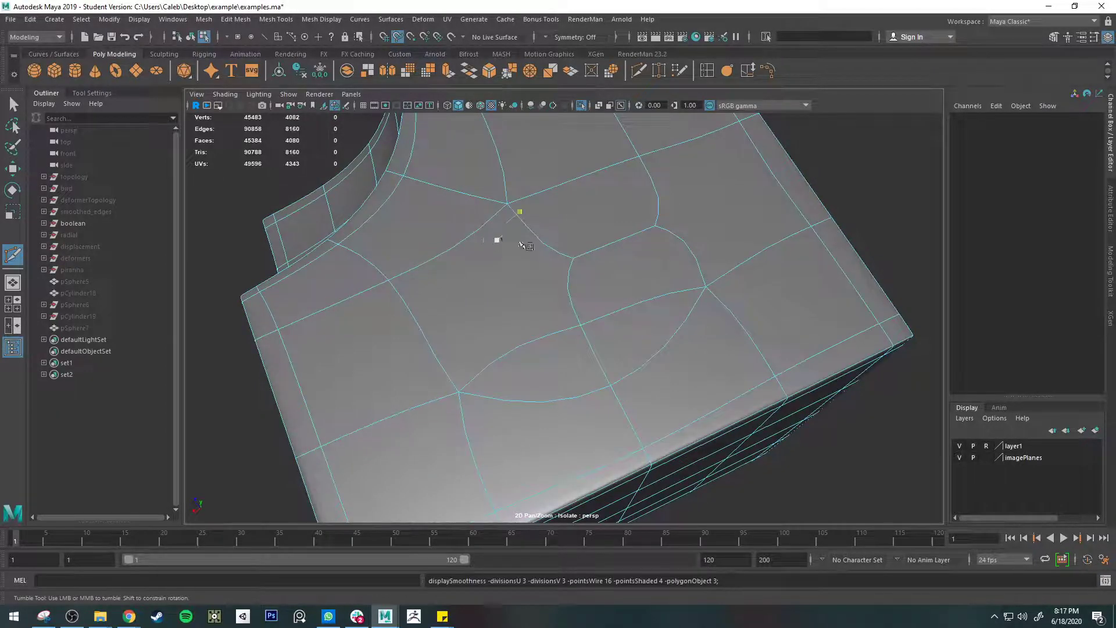
key("1")
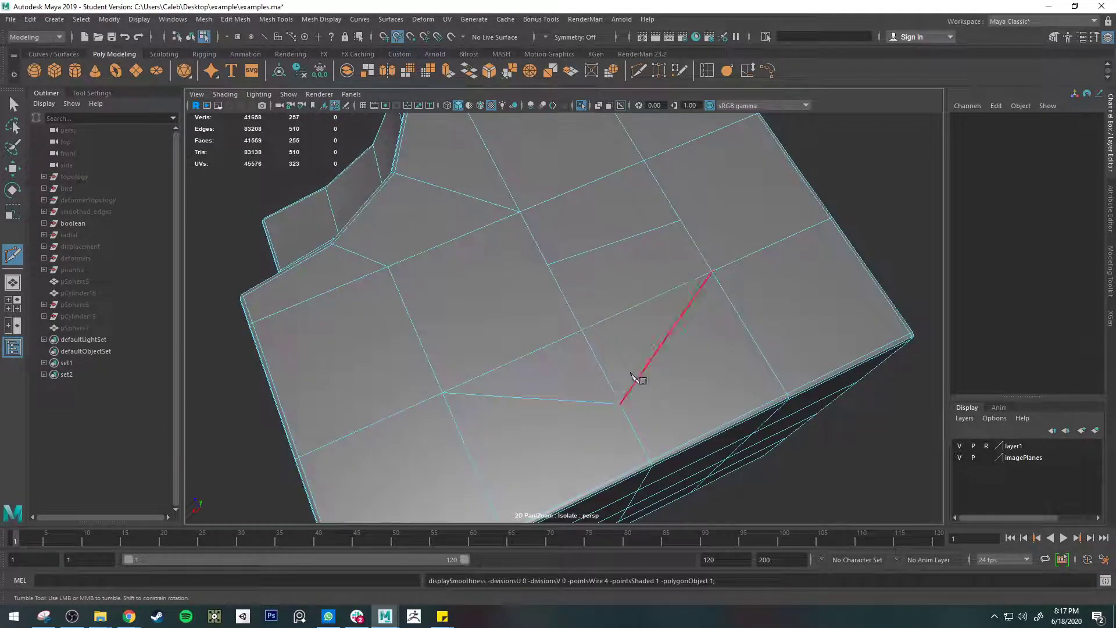
left_click_drag(635, 378, 541, 310, "alt")
key("ctrl+z")
- Cut a diagonal edge across a top-face quad from a point partway along one edge to the opposite vertex
left_click(393, 288)
middle_click_drag(522, 220, 585, 284, "alt")
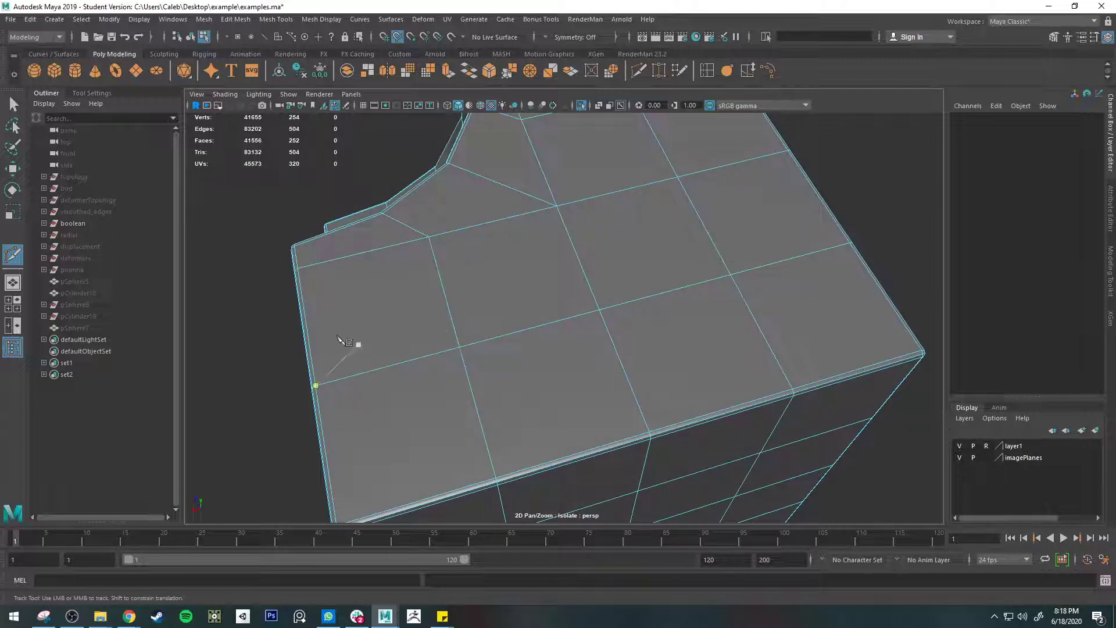
left_click(444, 289)
left_click_drag(446, 309, 585, 299, "alt")
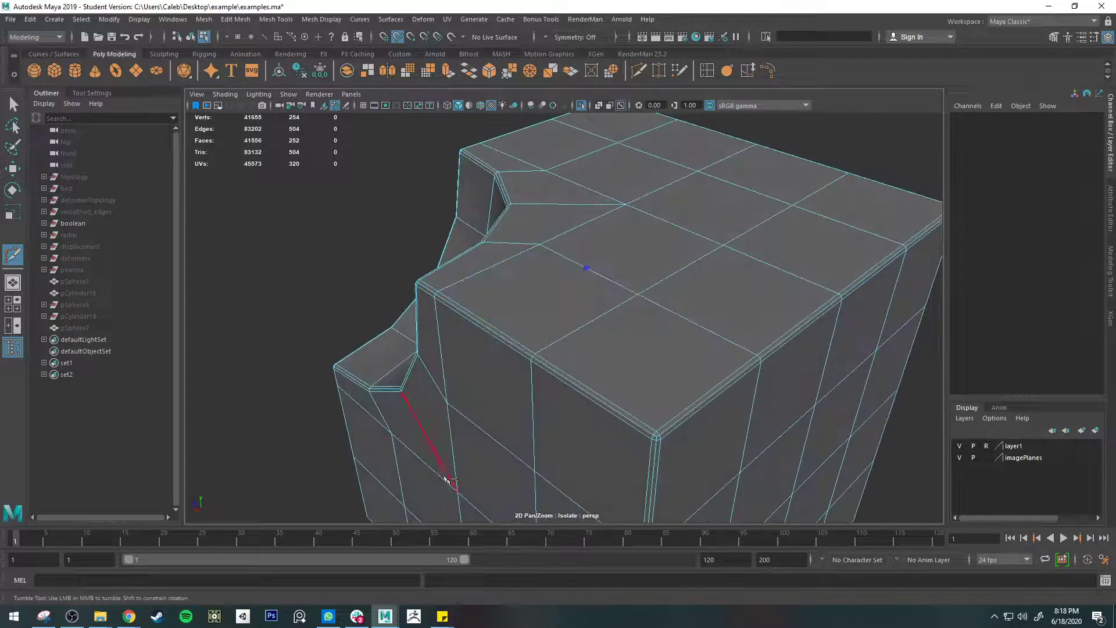
left_click_drag(727, 198, 627, 273, "alt")
left_click(732, 354)
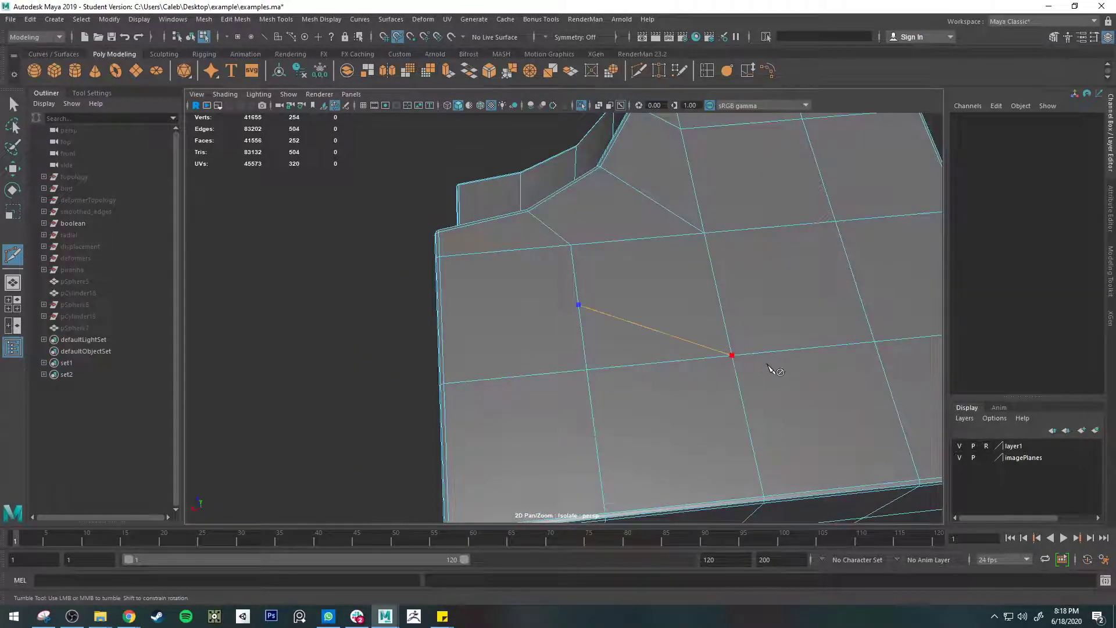
key("Return")
left_click_drag(731, 268, 722, 232, "alt")
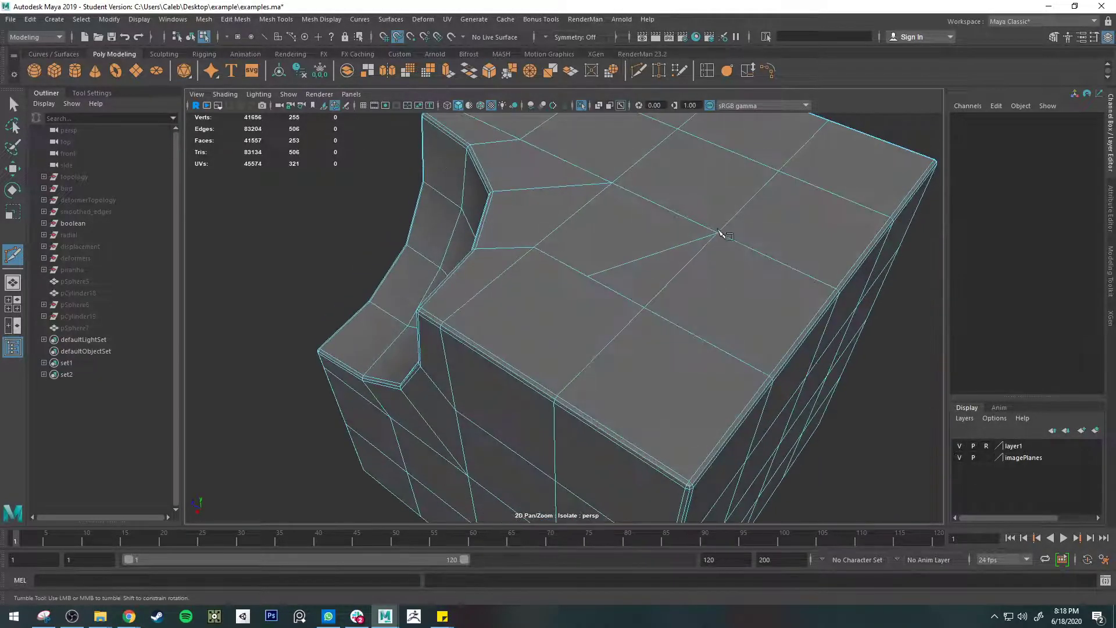
- Delete the quad beside the diagonal cut's starting point and check the open mesh in smooth preview
key("q")
right_click_drag(559, 296, 559, 320)
left_click(559, 320)
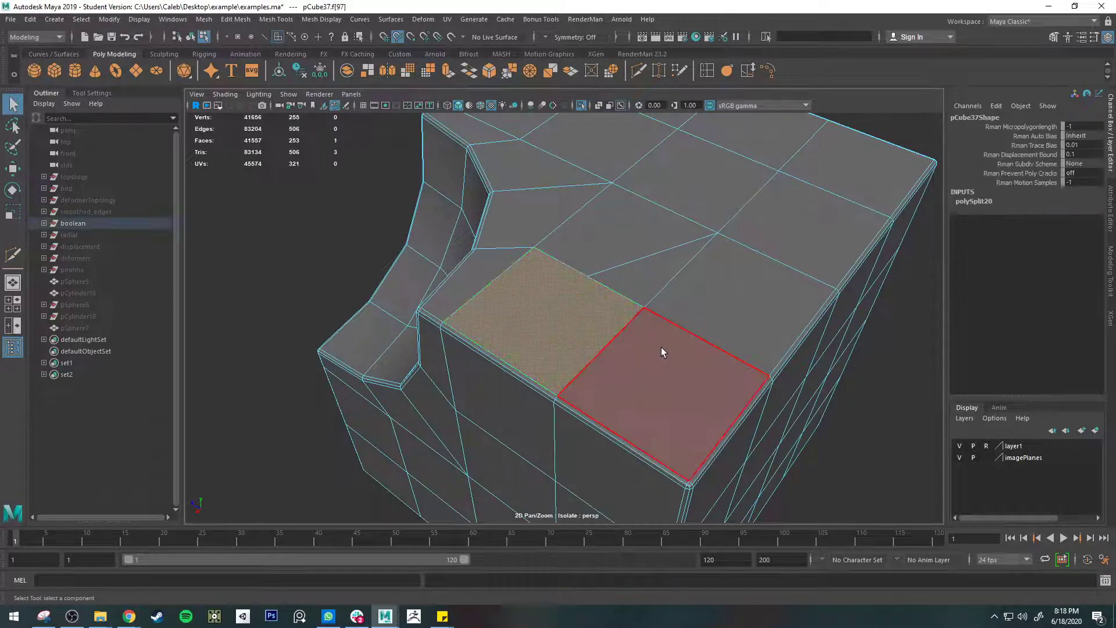
key("Delete")
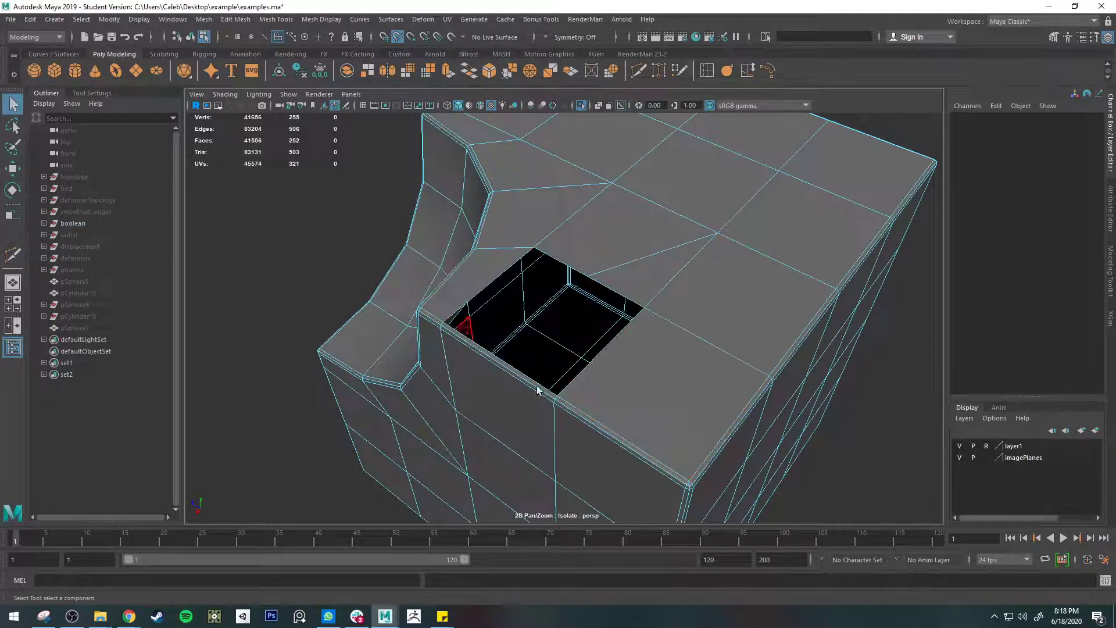
left_click_drag(698, 320, 727, 302, "alt")
left_click_drag(362, 398, 493, 395, "alt")
key("3")
key("1")
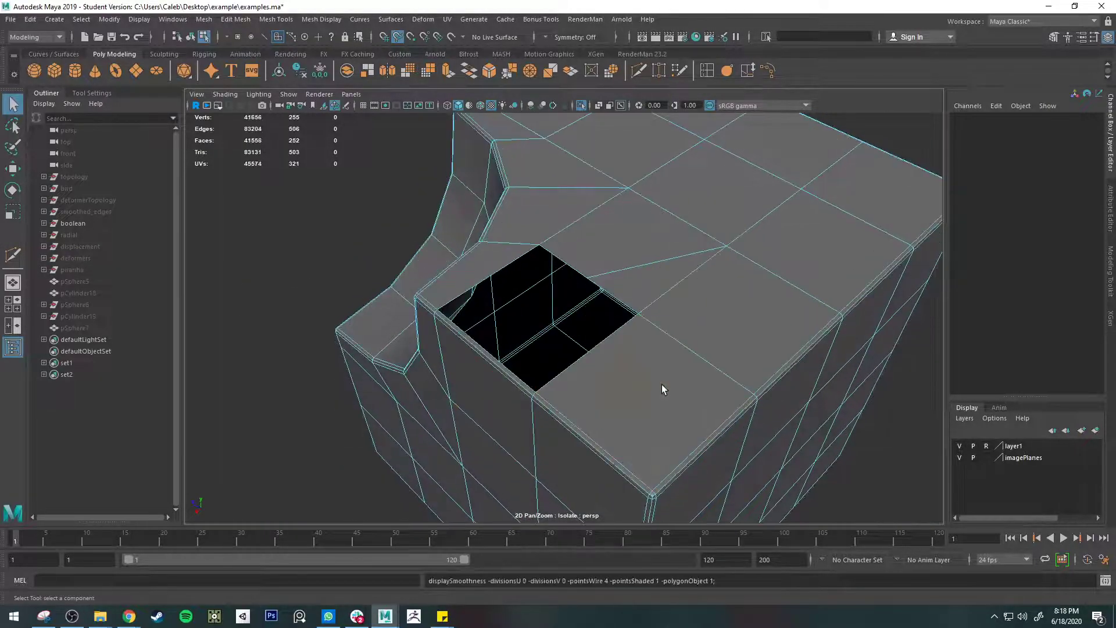
- Undo the deletion of the top-face quad
left_click(669, 260)
key("ctrl+z")
key("ctrl+z")
key("ctrl+z")
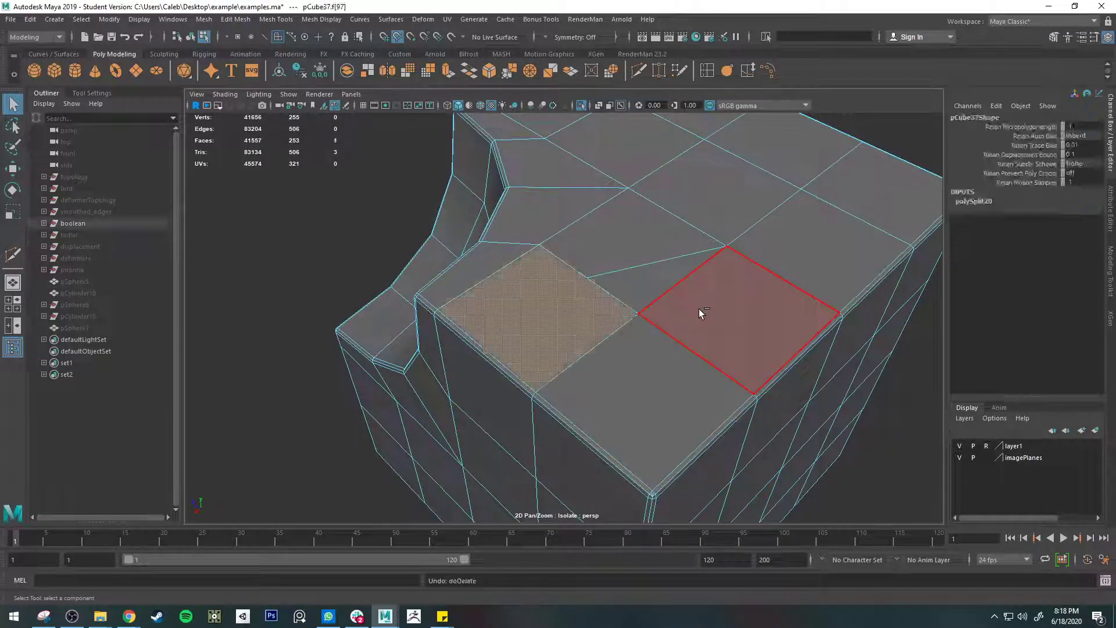
- Delete the diagonal edge from the top face along with the leftover vertex at its starting point
middle_click_drag(698, 309, 573, 332, "alt")
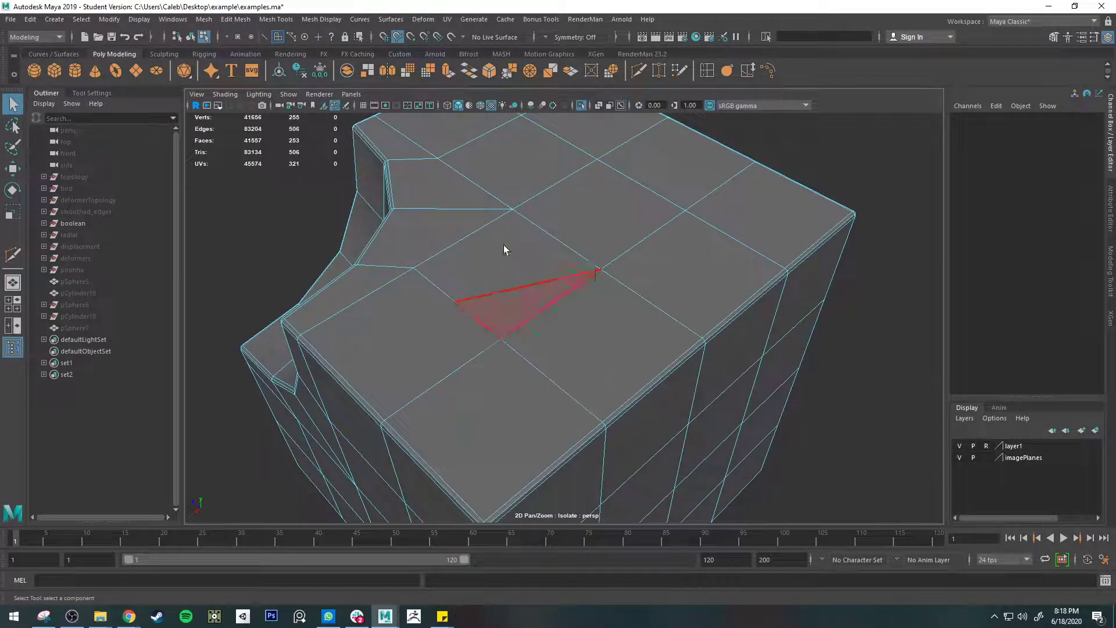
key("F10")
left_click(496, 293)
key("Delete")
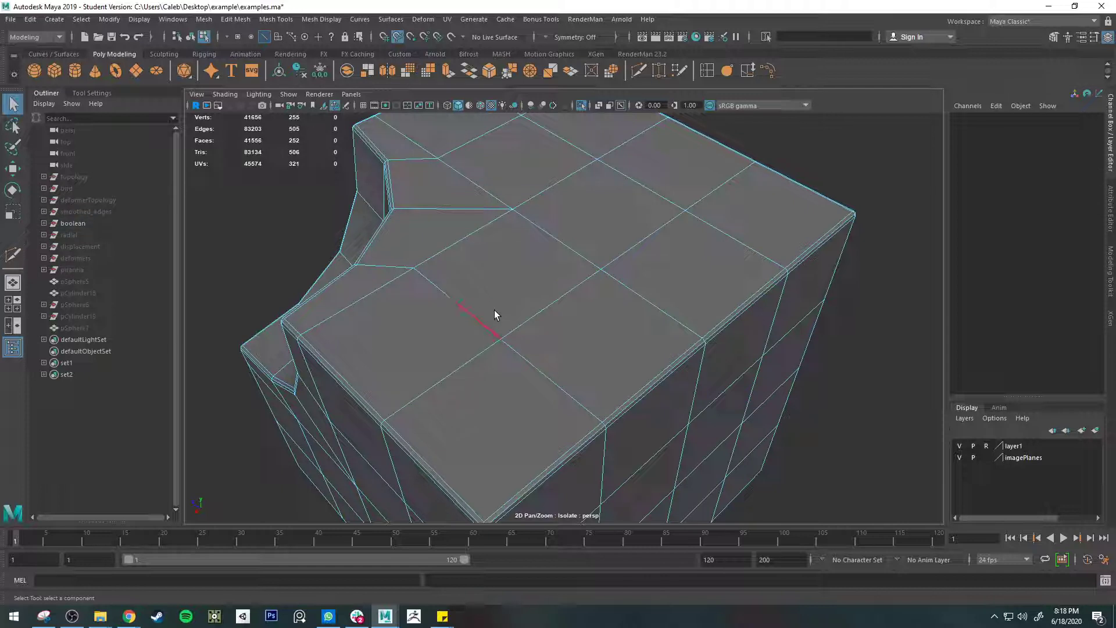
mouse_move(467, 313)
right_mouse_down()
mouse_move(441, 302)
mouse_move(454, 303)
right_mouse_up()
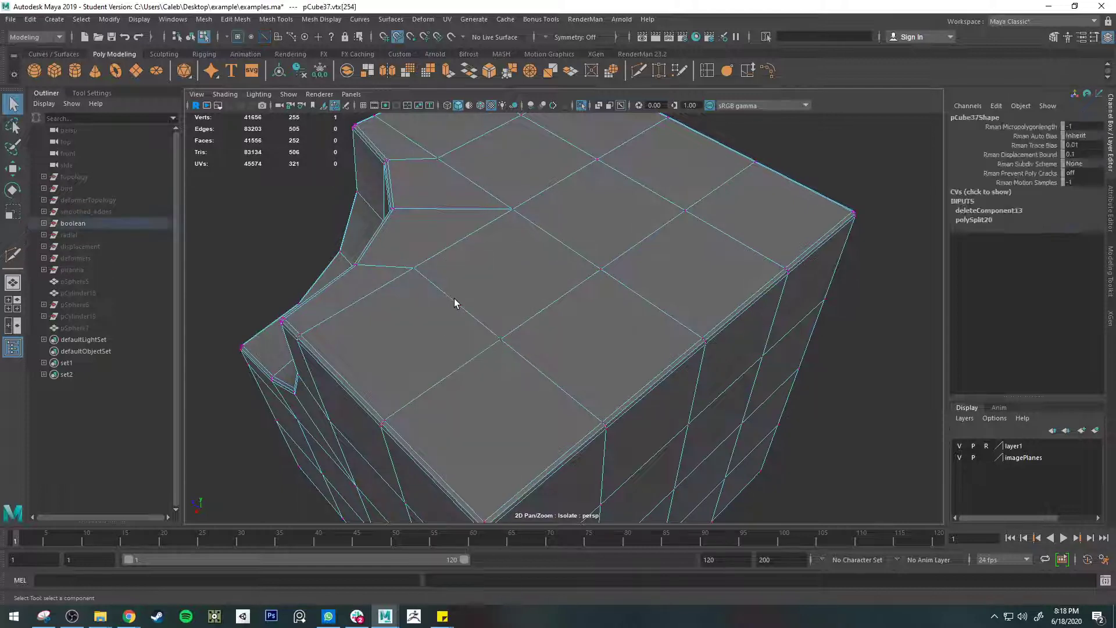
key("Delete")
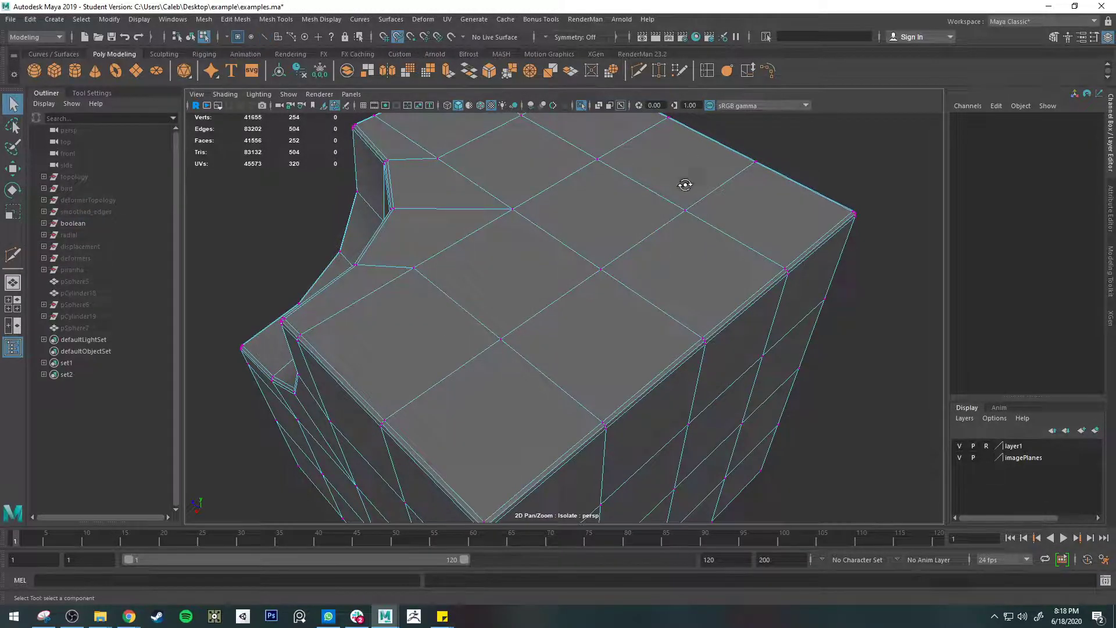
- Start a Multi-Cut octagon outline on a plain gridded cube face, alternating points on grid edges and inside the four central quads
left_click_drag(685, 181, 620, 125, "alt")
middle_click_drag(622, 407, 548, 116, "alt")
scroll(558, 116, "down", 4)
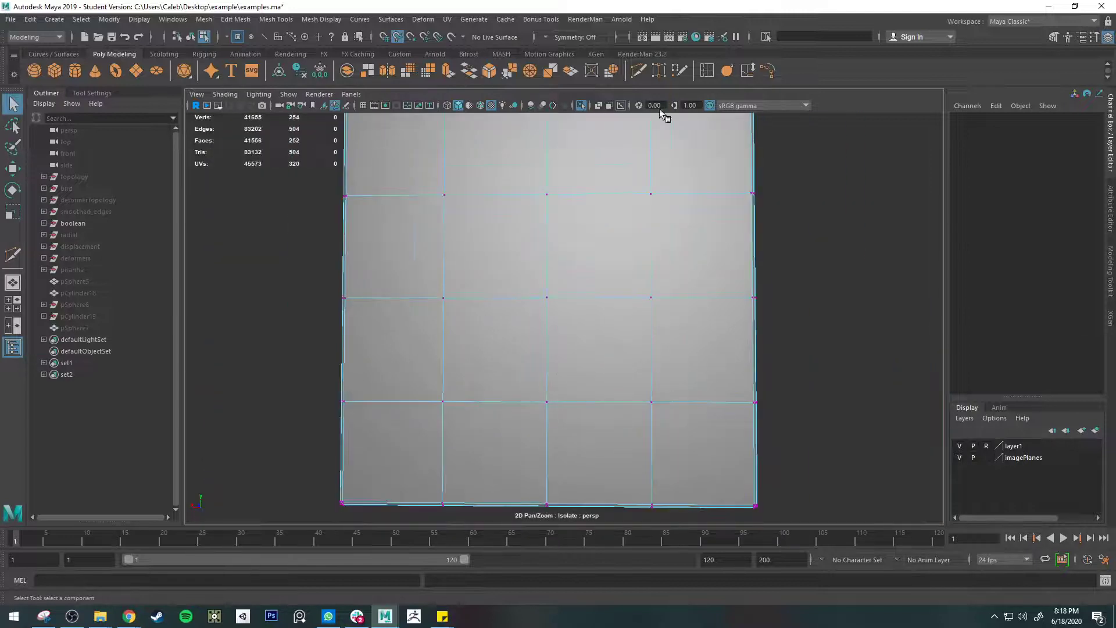
left_click(638, 71)
left_click_drag(605, 331, 471, 378, "alt")
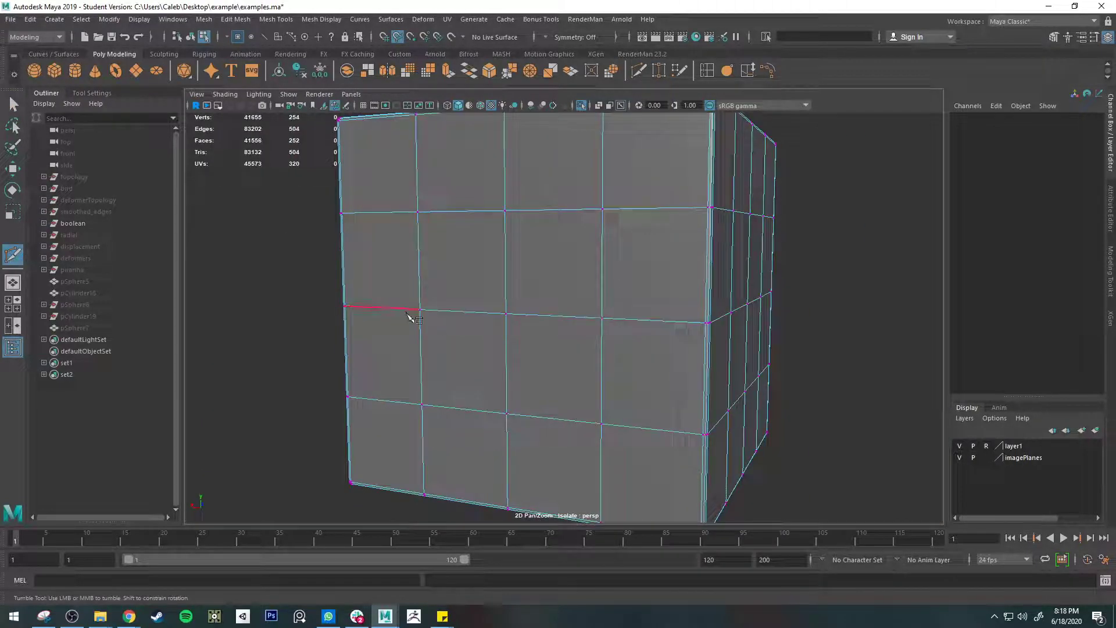
left_click(439, 311)
left_click(450, 254)
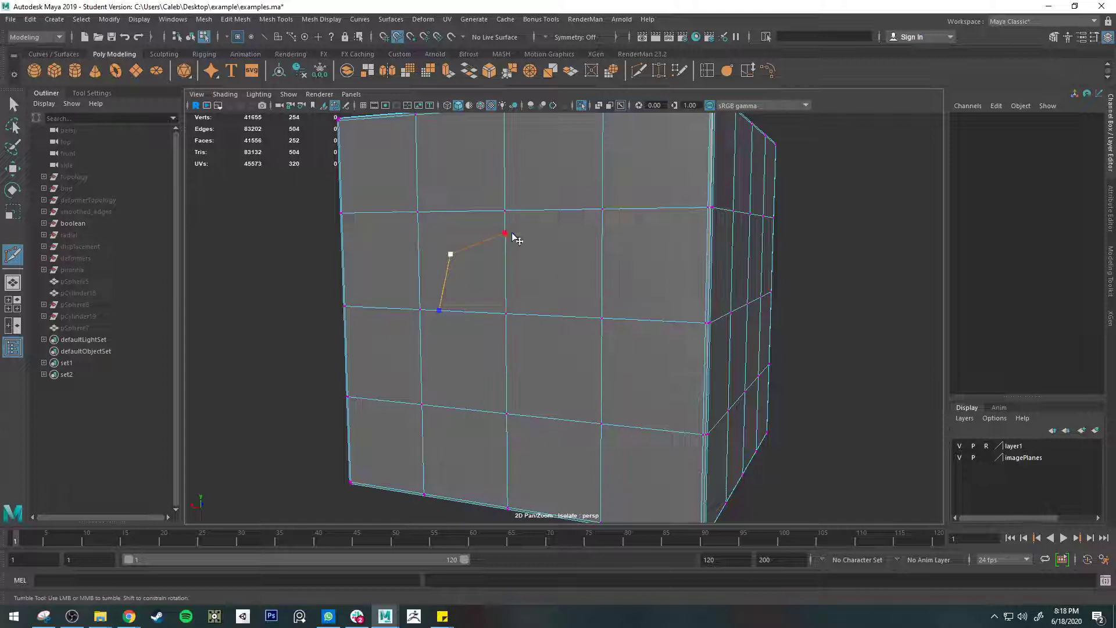
left_click(510, 233)
left_click(562, 251)
left_click(571, 384)
left_click(568, 382)
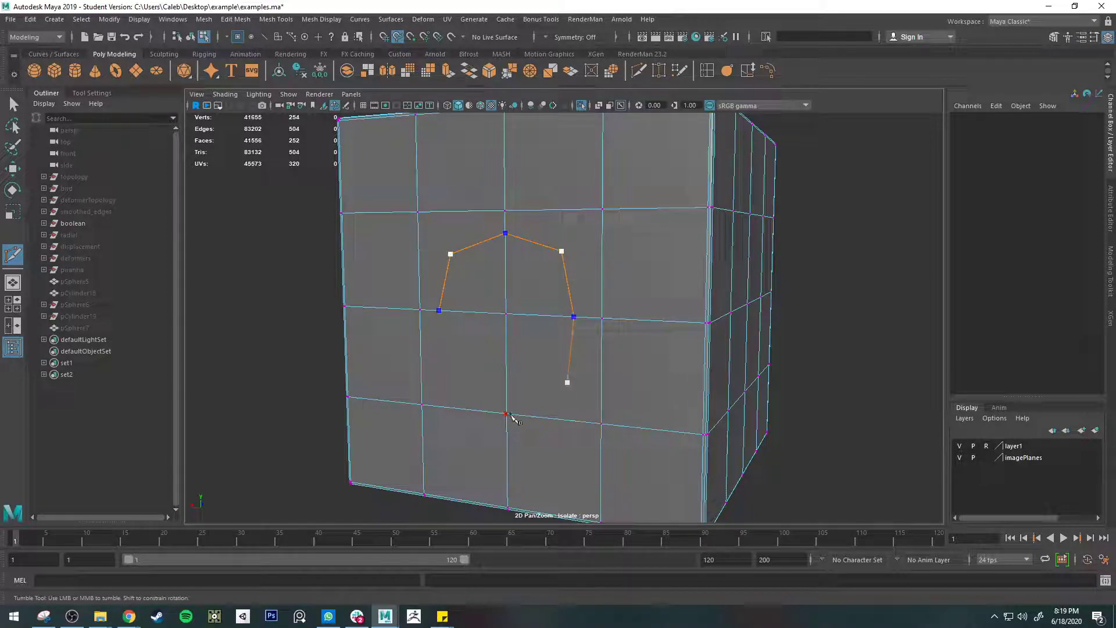
- Complete the octagon's remaining points, correcting the one on the lower central grid edge, and close the outline at its starting point
left_click(509, 414)
key("ctrl+z")
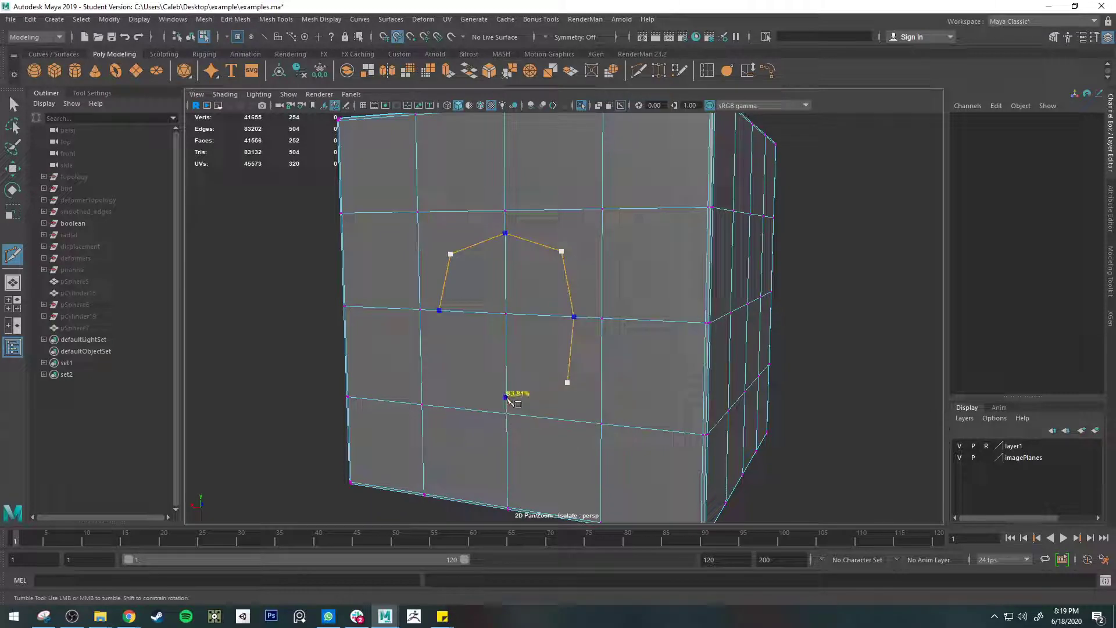
left_click(507, 399)
left_click_drag(492, 391, 521, 387, "alt")
left_click(480, 368)
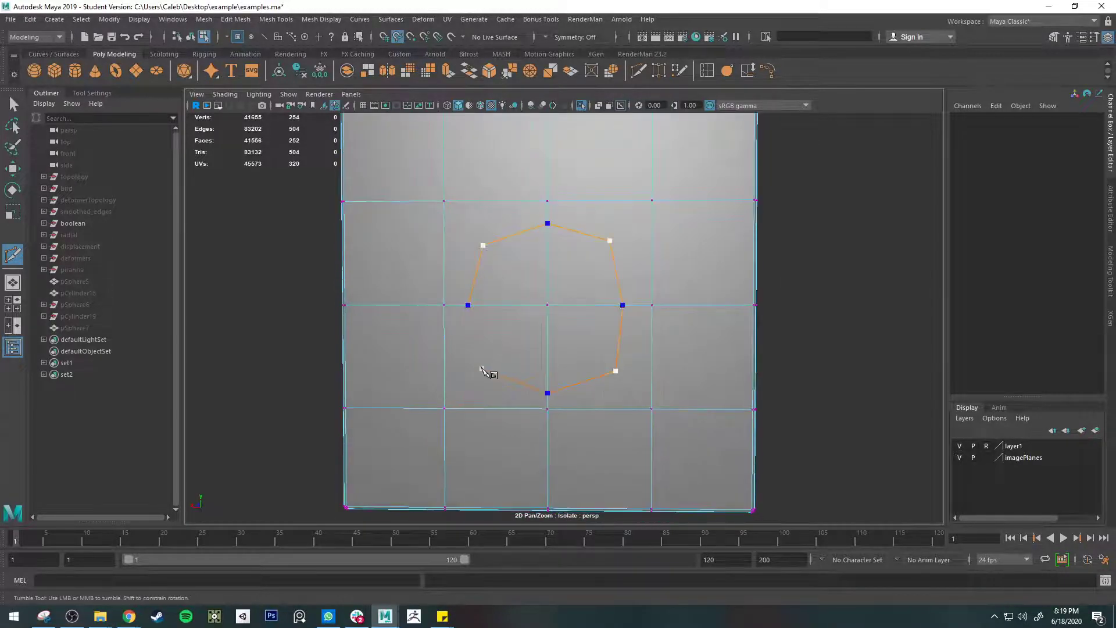
left_click(469, 307)
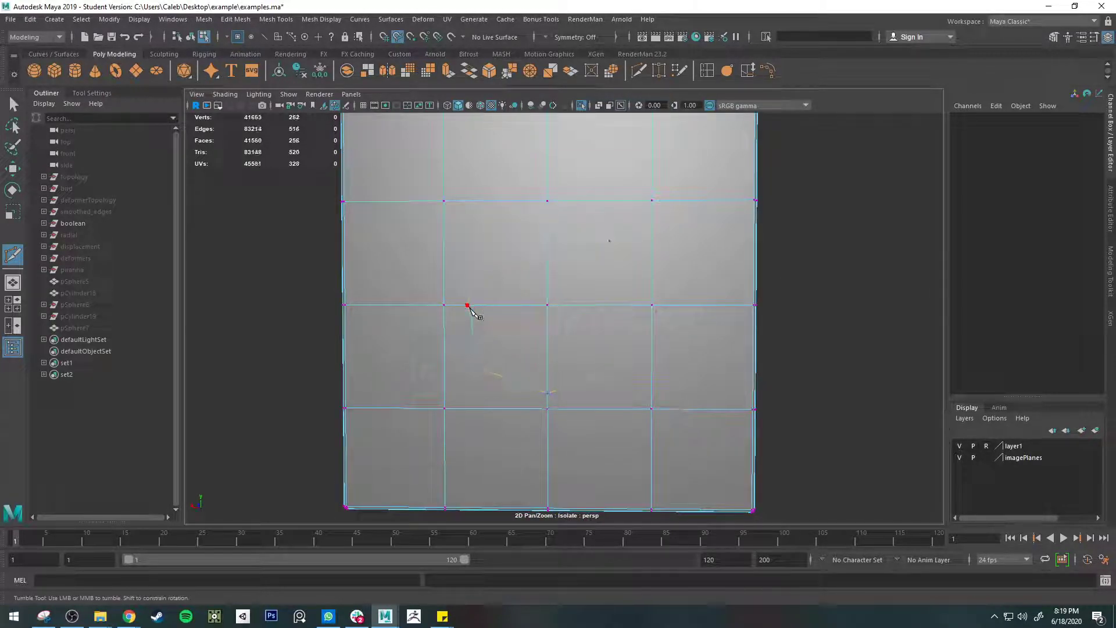
left_click_drag(486, 370, 504, 393, "alt")
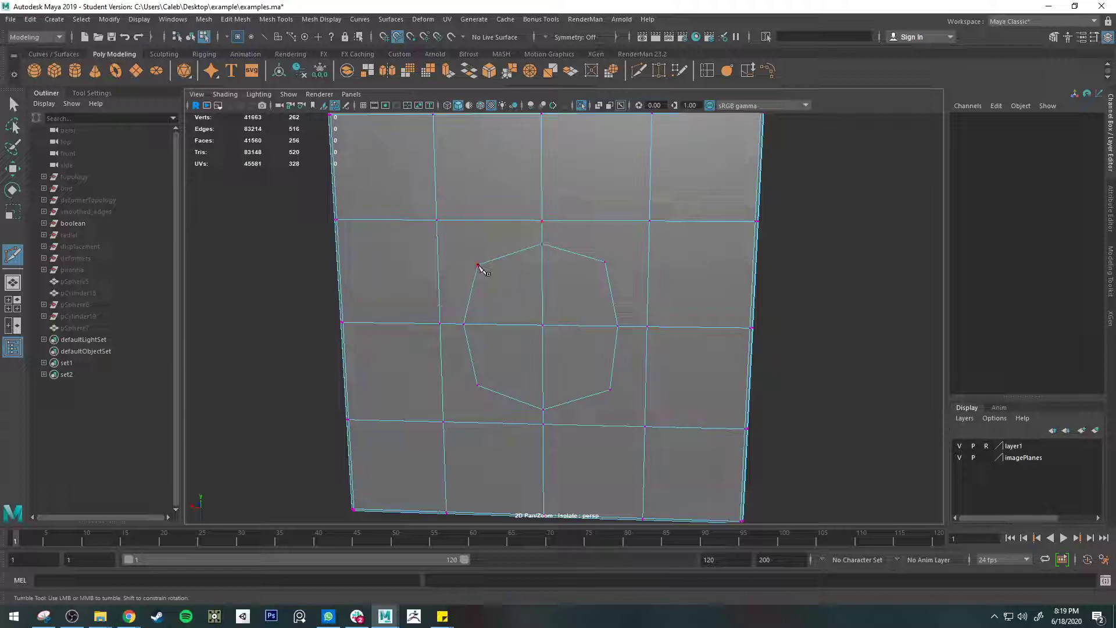
- Connect the octagon's four diagonal corners to the neighbouring grid vertices with Multi-Cut
right_click(451, 246)
key("q")
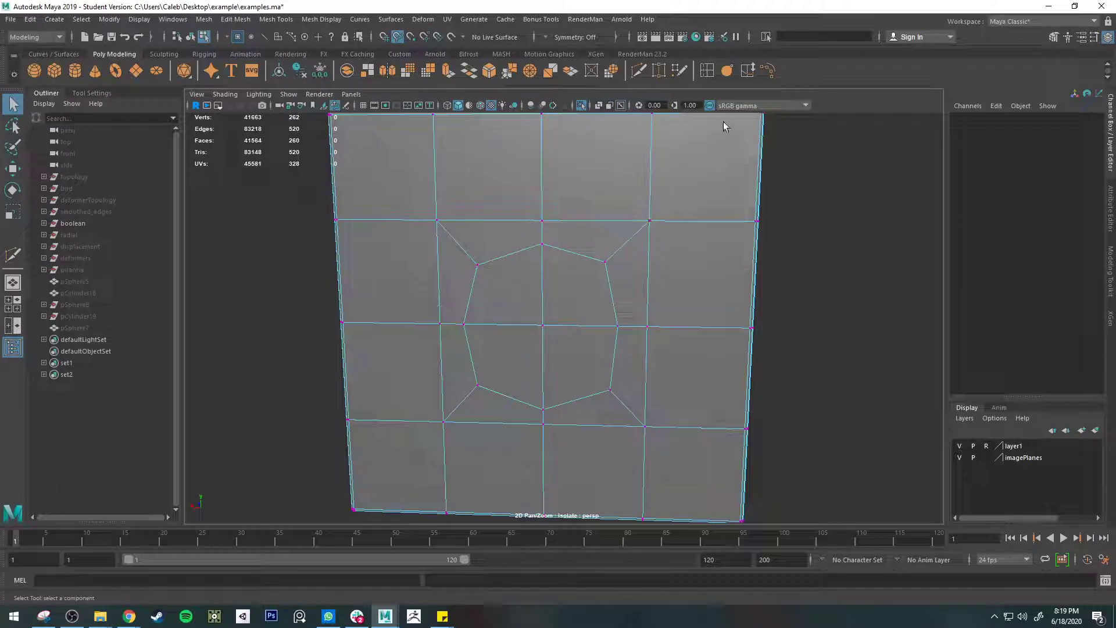
- Try an extra edge loop around the outside of the octagon and undo it
left_click(709, 71)
mouse_move(625, 245)
left_mouse_down()
mouse_move(610, 249)
mouse_move(639, 260)
left_mouse_up()
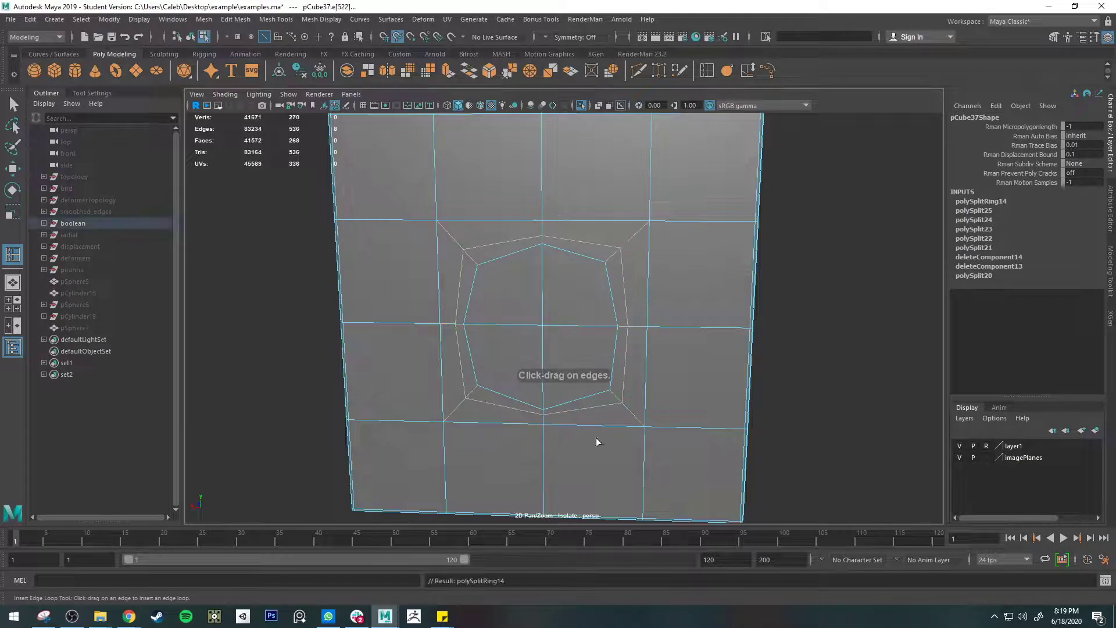
key("ctrl+z")
- Select the octagon's edge loop and circularize it
right_click_drag(614, 296, 615, 265)
left_click(616, 347)
key("ctrl+z")
key("q")
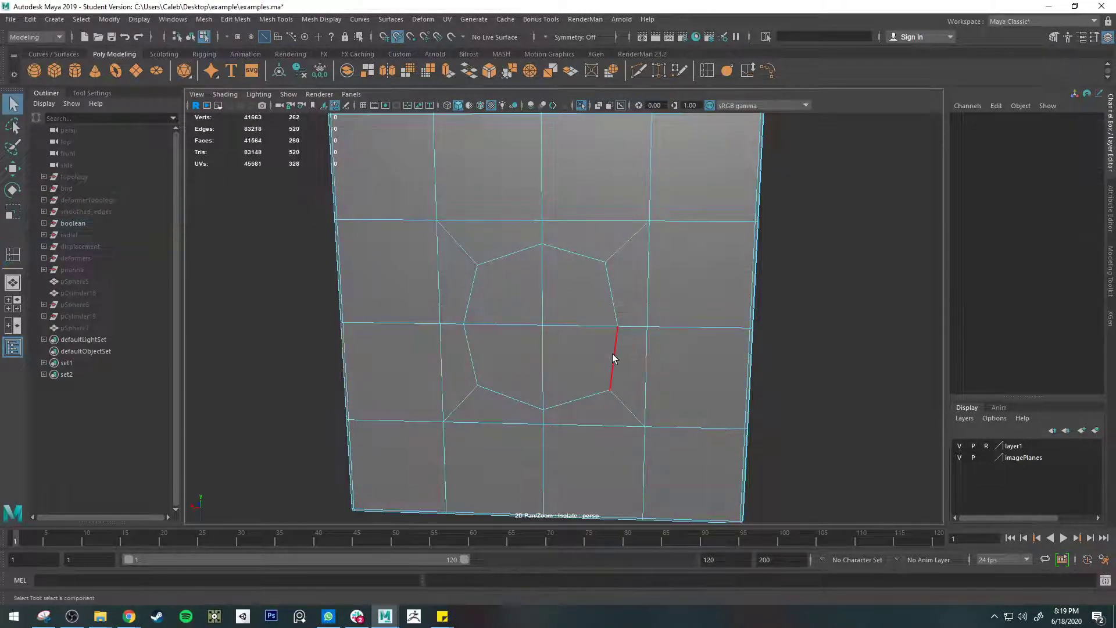
left_click(612, 354)
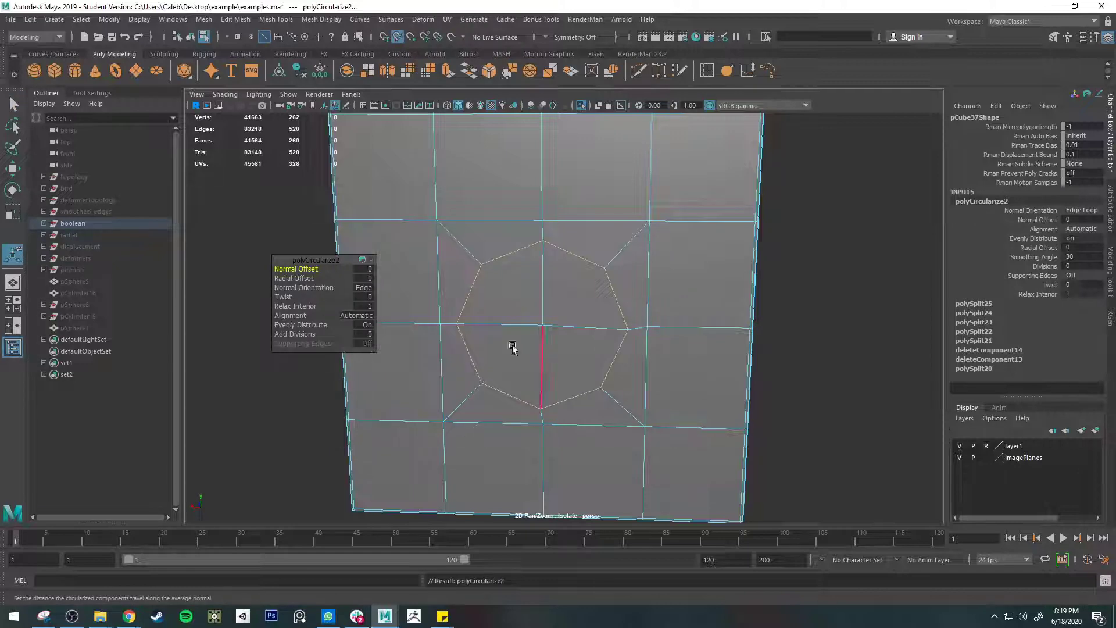
key("q")
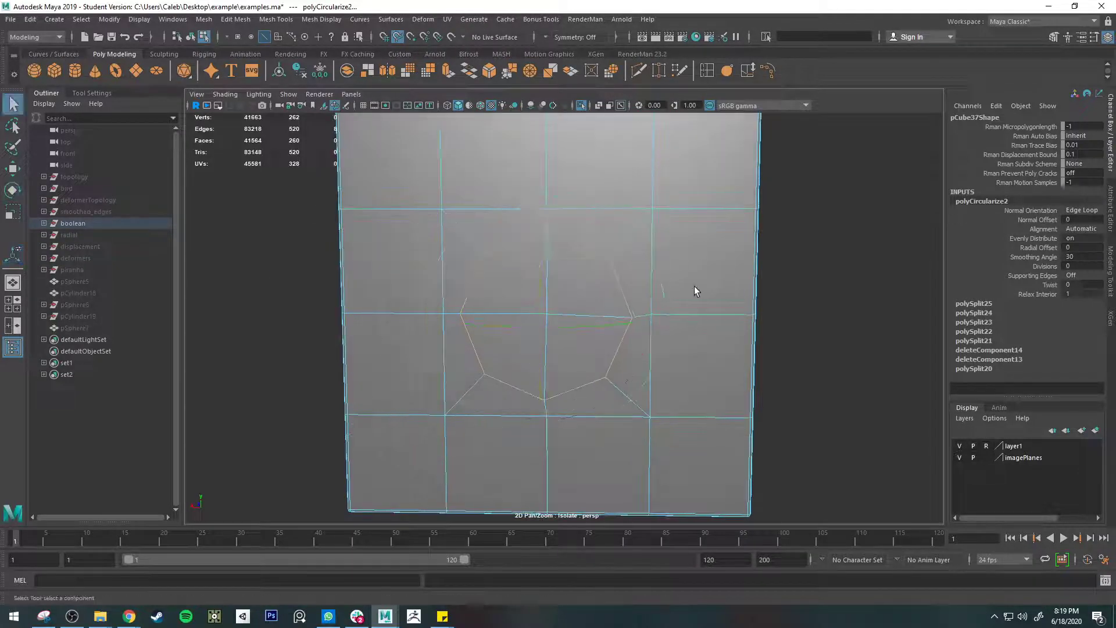
- Undo the circularize, the corner connections and the octagon outline on the cube face
key("ctrl+z")
key("ctrl+z")
key("ctrl+z")
key("ctrl+z")
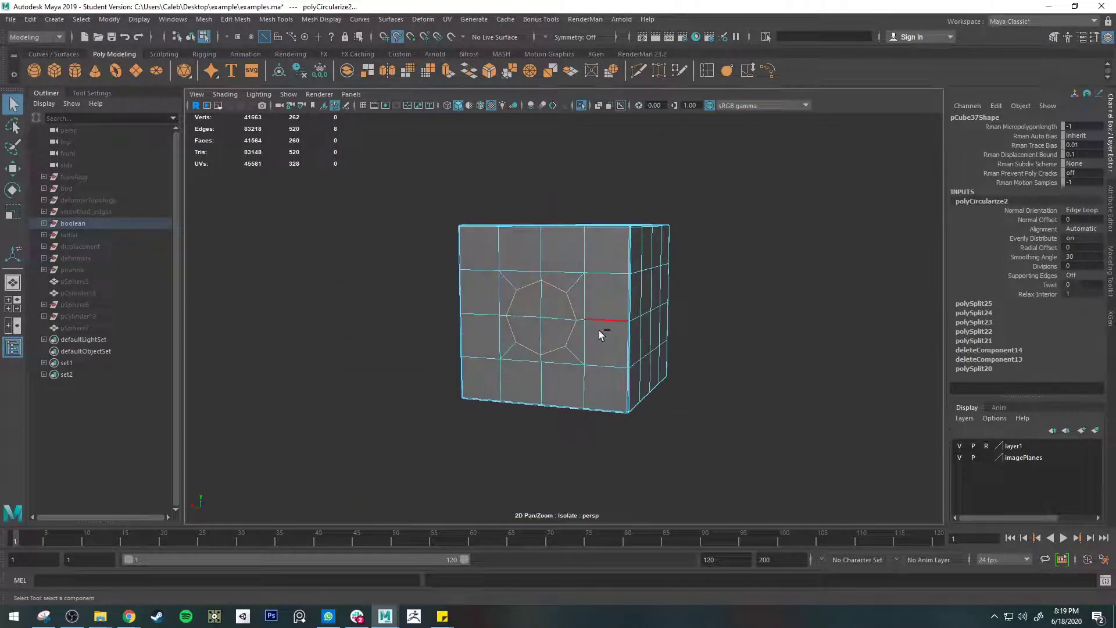
key("ctrl+z")
key("ctrl+z")
key("ctrl+z")
key("ctrl+z")
key("ctrl+z")
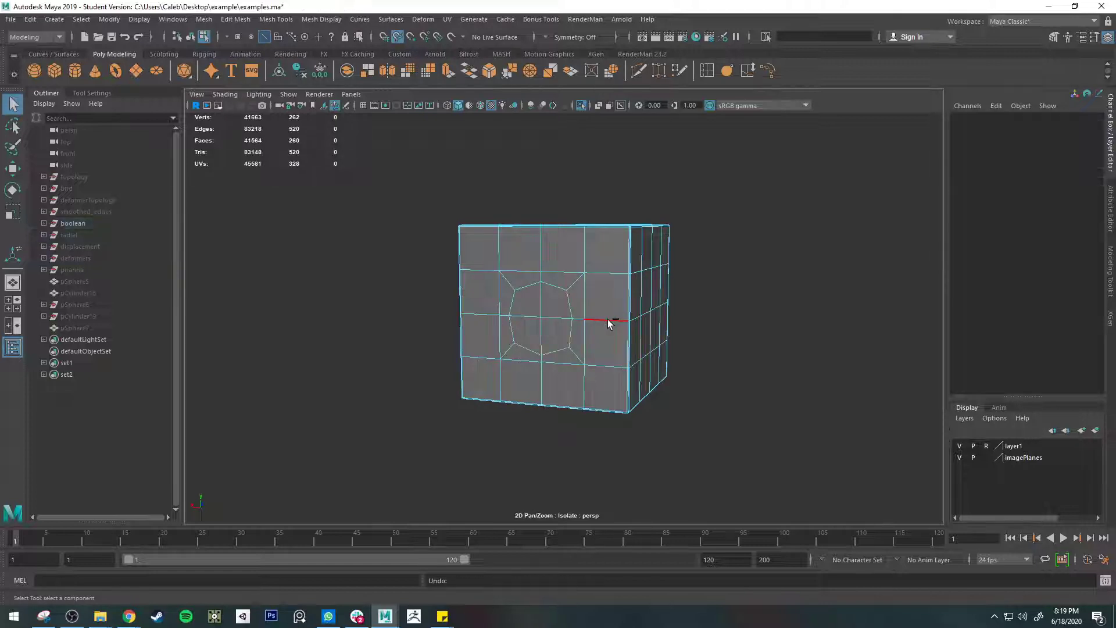
key("ctrl+z")
key("ctrl+z")
key("ctrl+z")
key("ctrl+z")
- Return to object mode, end the cube's isolation and select the T-shaped pipe
scroll(543, 279, "down", 4)
right_click_drag(542, 270, 562, 260)
scroll(562, 263, "down", 3)
left_click_drag(564, 265, 630, 272, "alt")
key("ctrl+1")
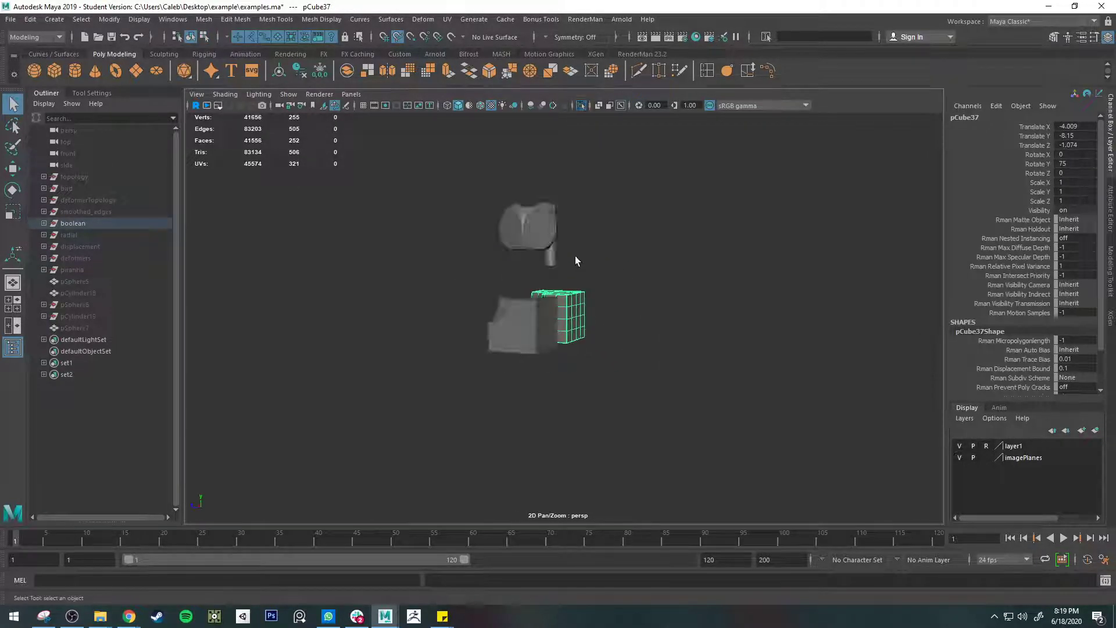
scroll(571, 259, "down", 4)
left_click_drag(559, 272, 590, 283, "alt")
scroll(661, 278, "up", 5)
left_click_drag(679, 270, 618, 241, "alt")
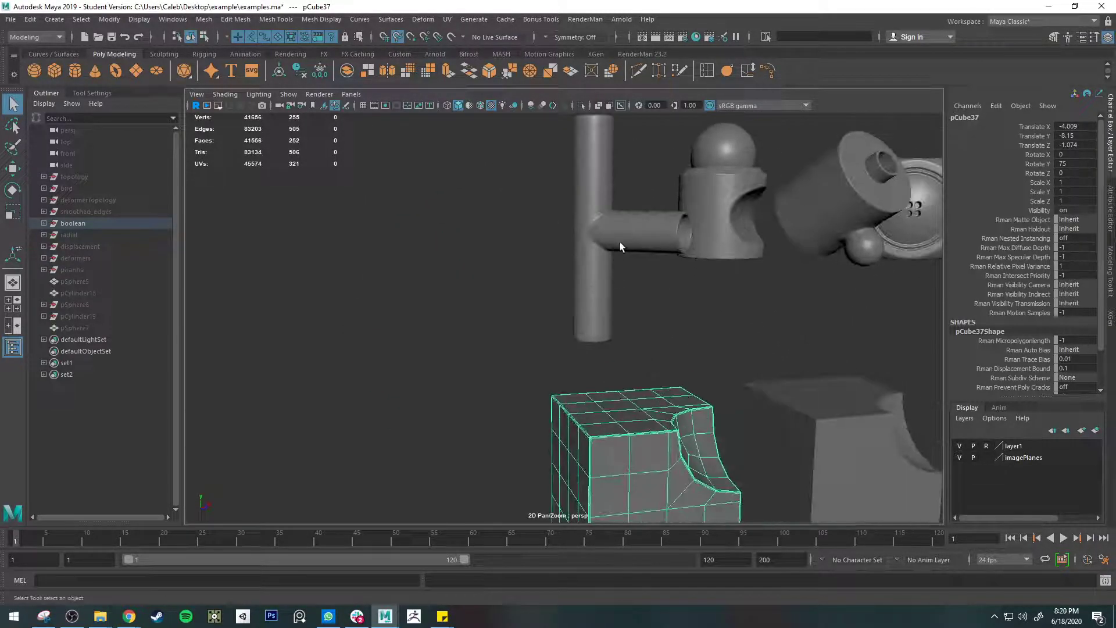
left_click(619, 242)
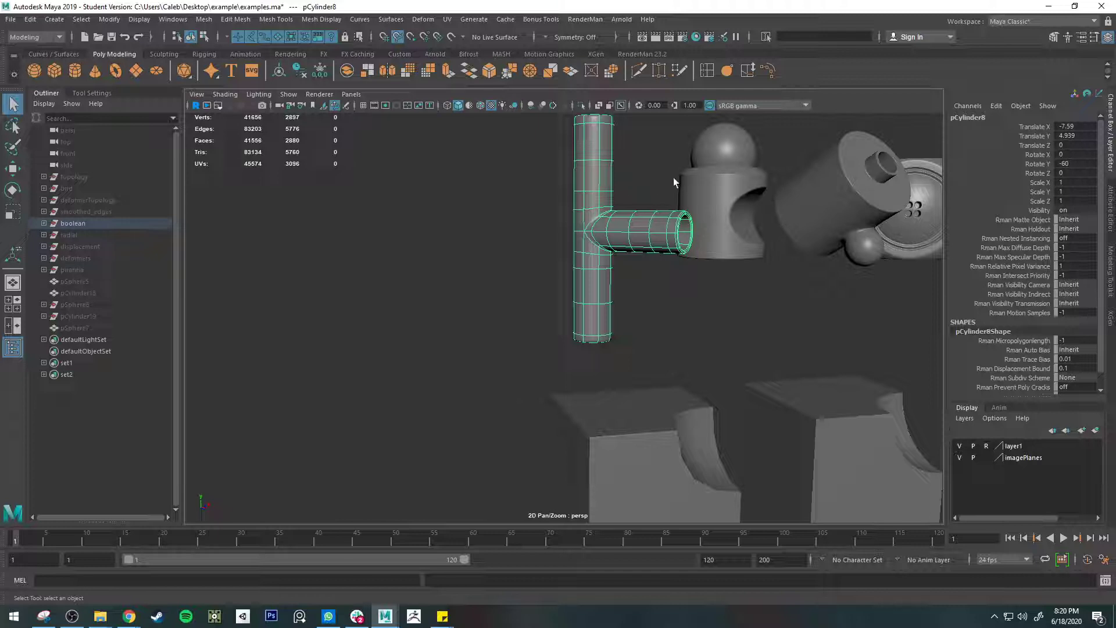
middle_click_drag(673, 177, 564, 249, "alt")
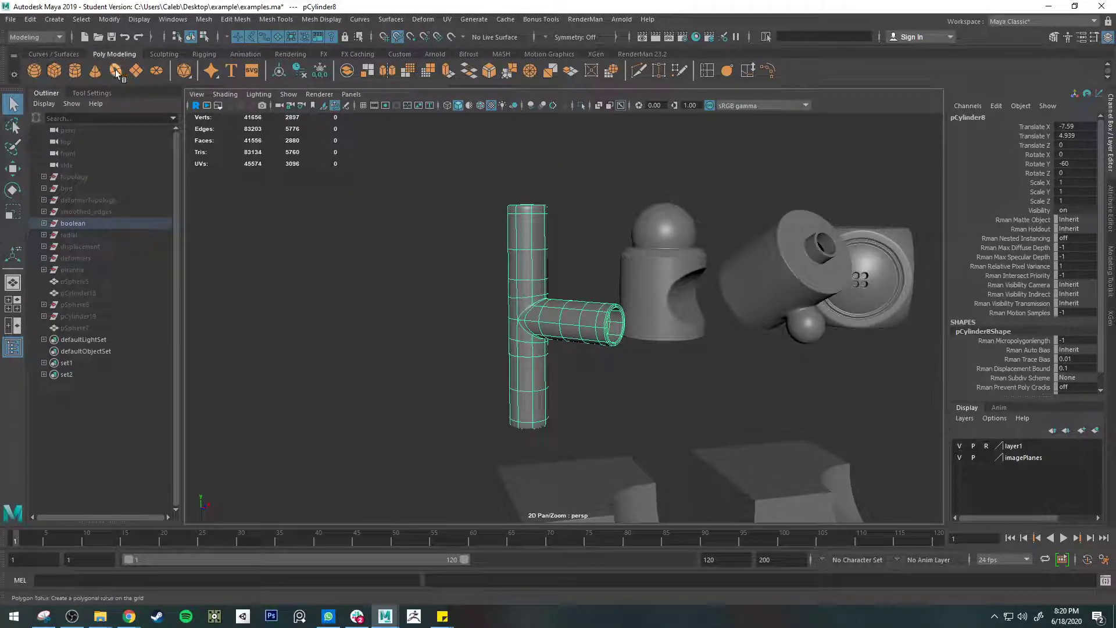
- Create a polygon cylinder with 8 axis subdivisions
left_click(67, 72)
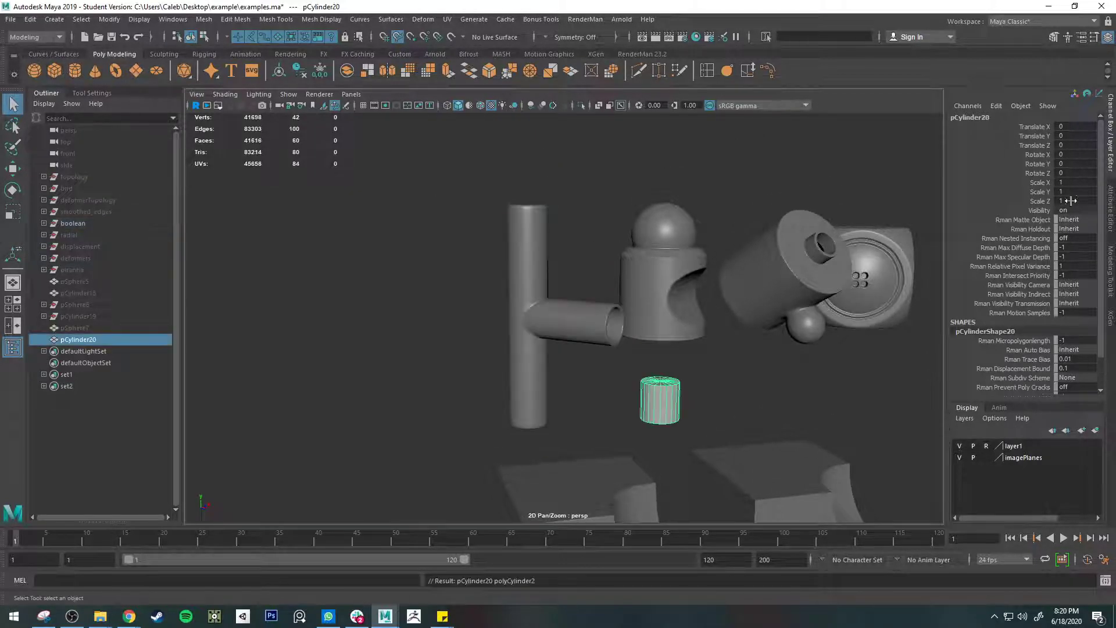
left_click(1112, 231)
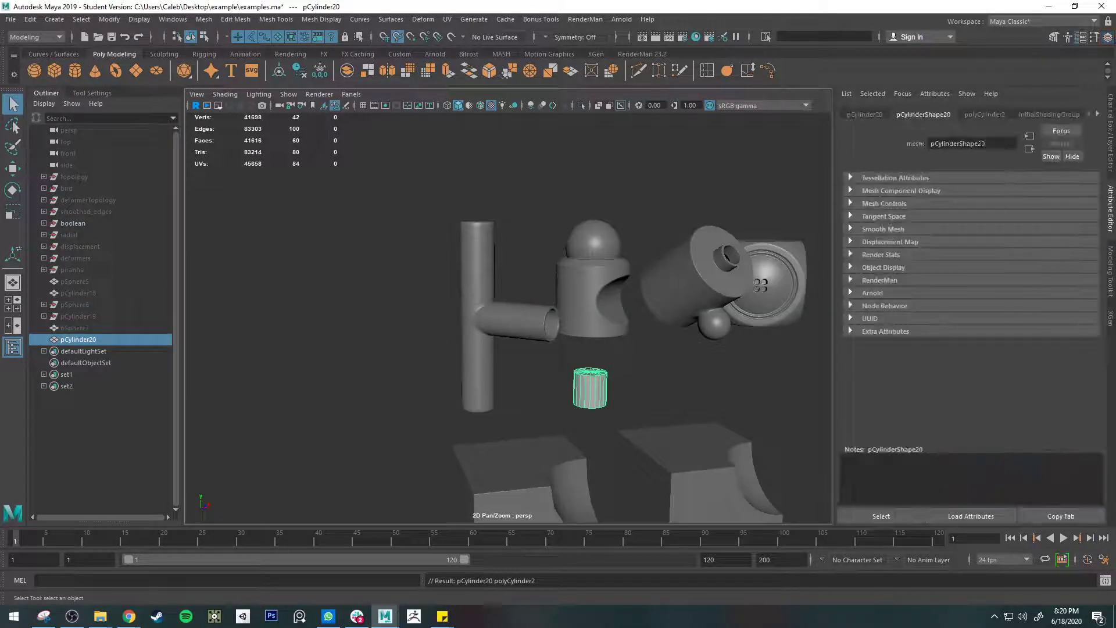
left_click(987, 115)
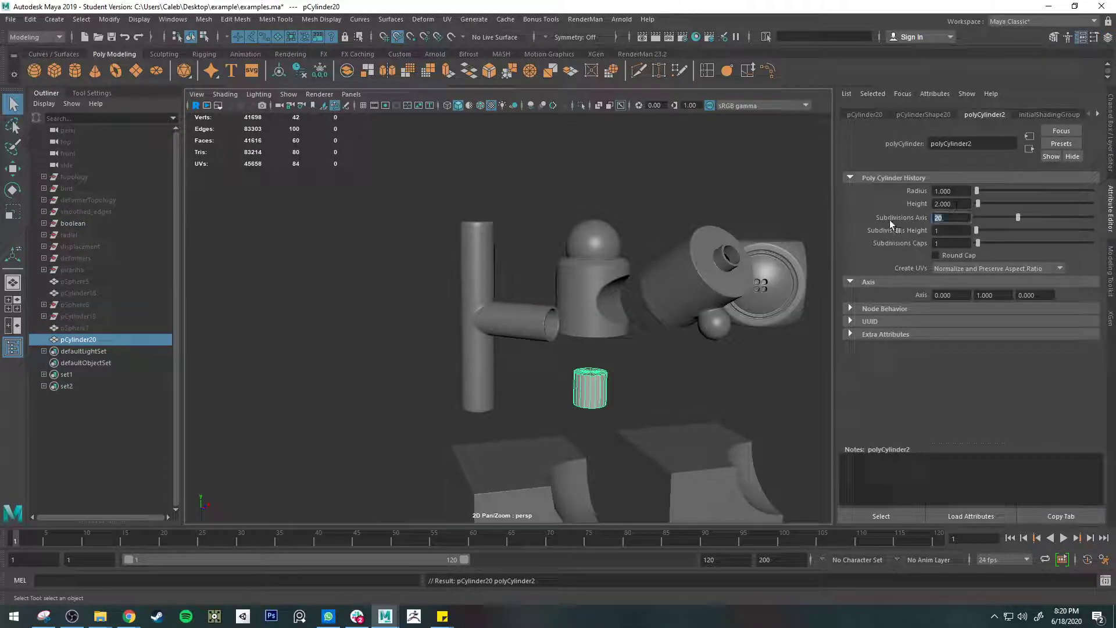
type("8")
key("Return")
- Rotate the new cylinder onto its side and move it so it intersects the lower part of the vertical pipe
key("e")
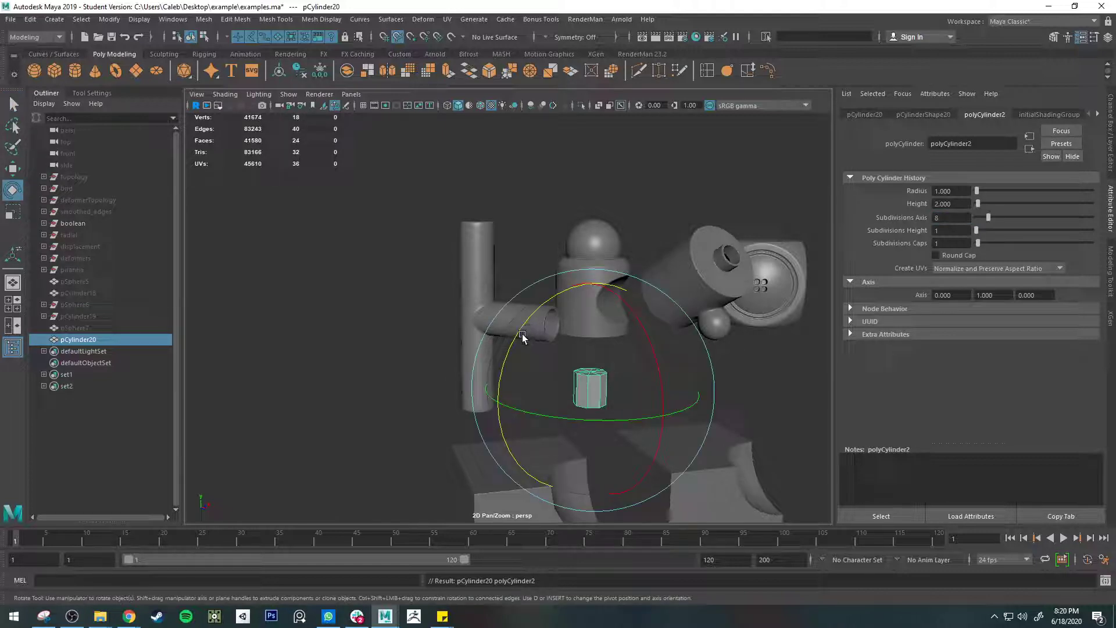
left_click_drag(513, 341, 578, 323)
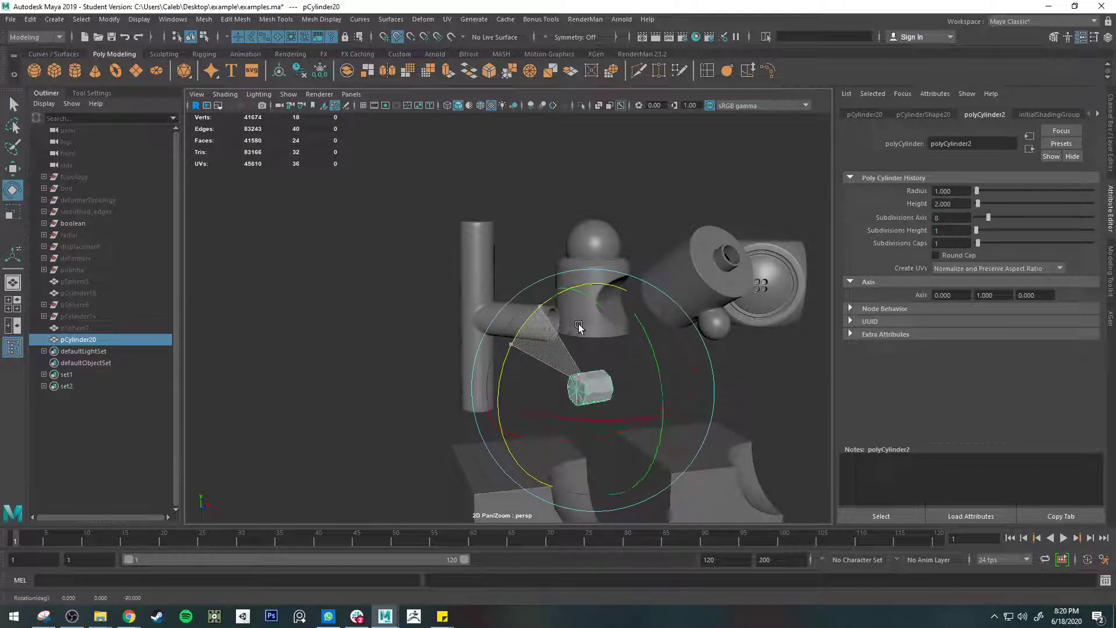
left_click_drag(695, 374, 652, 403, "alt")
key("w")
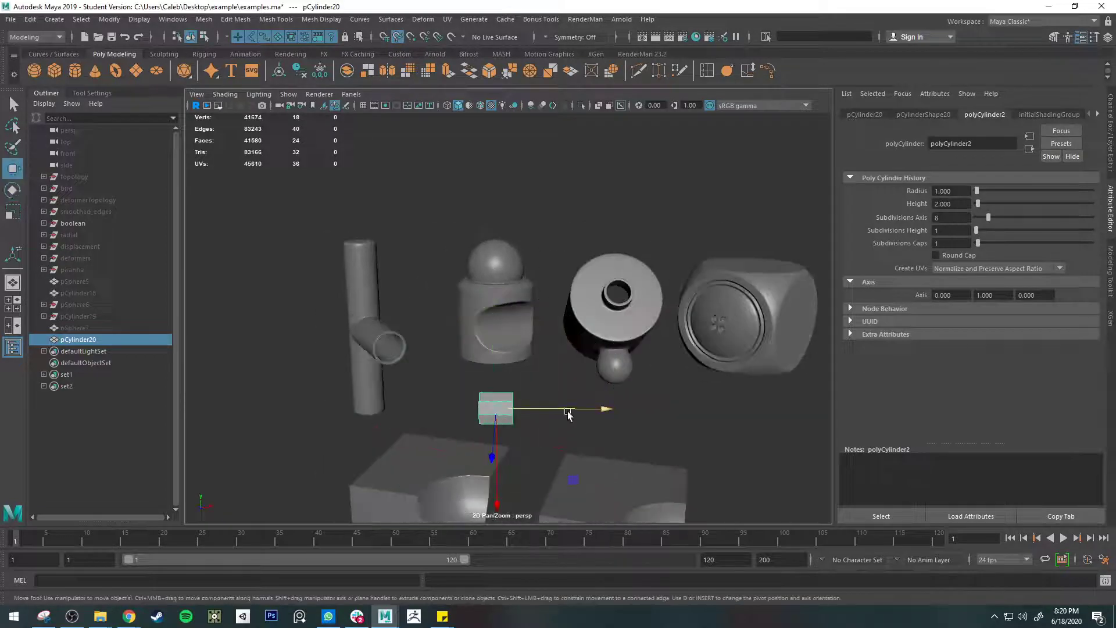
left_click_drag(568, 414, 465, 389)
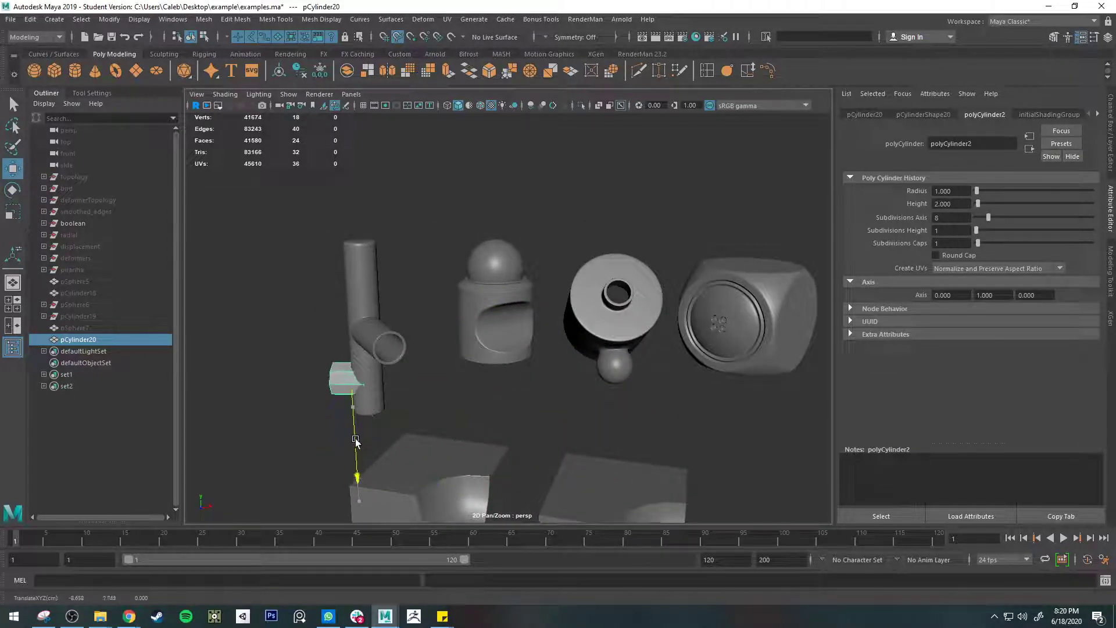
key("e")
scroll(338, 401, "up", 5)
key("f")
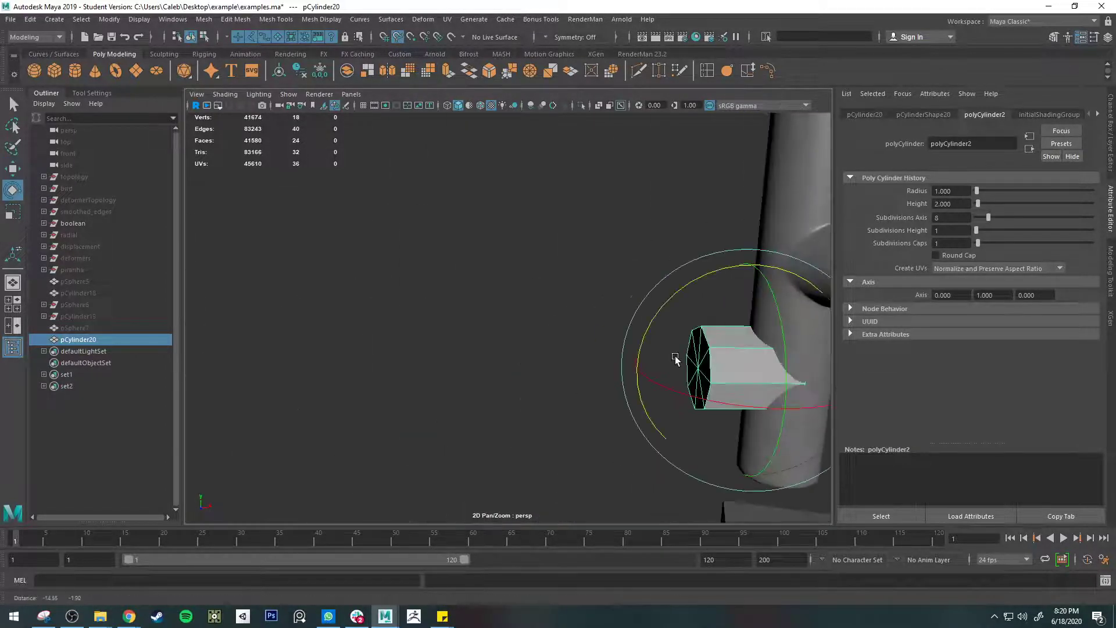
- Turn off the T-shaped pipe's smooth preview and show wireframe on the shaded objects
key("q")
left_click(734, 438)
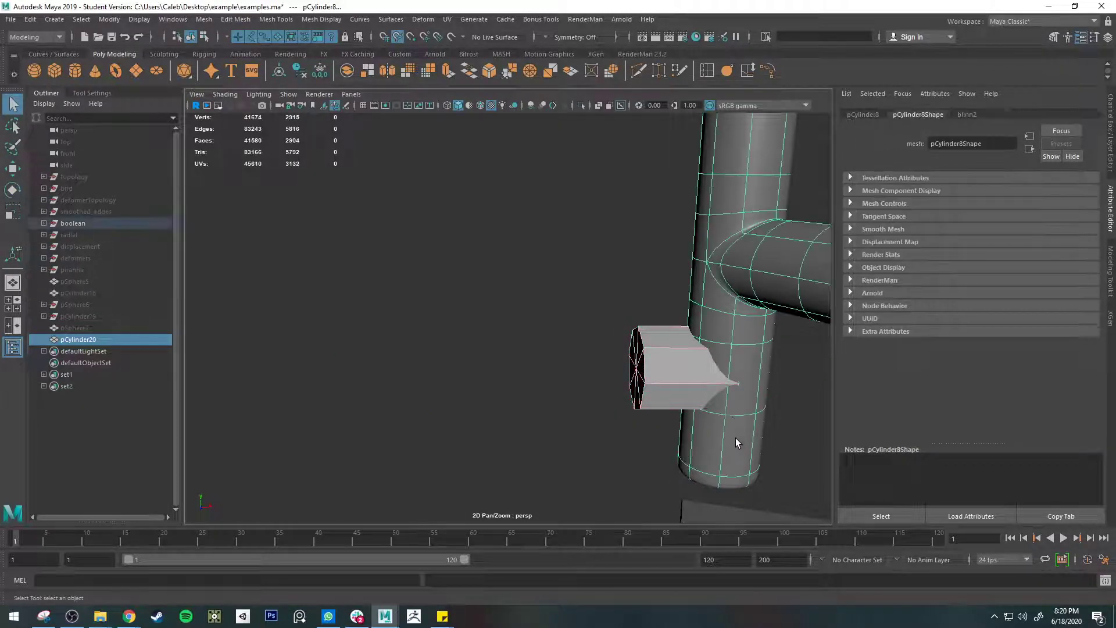
key("1")
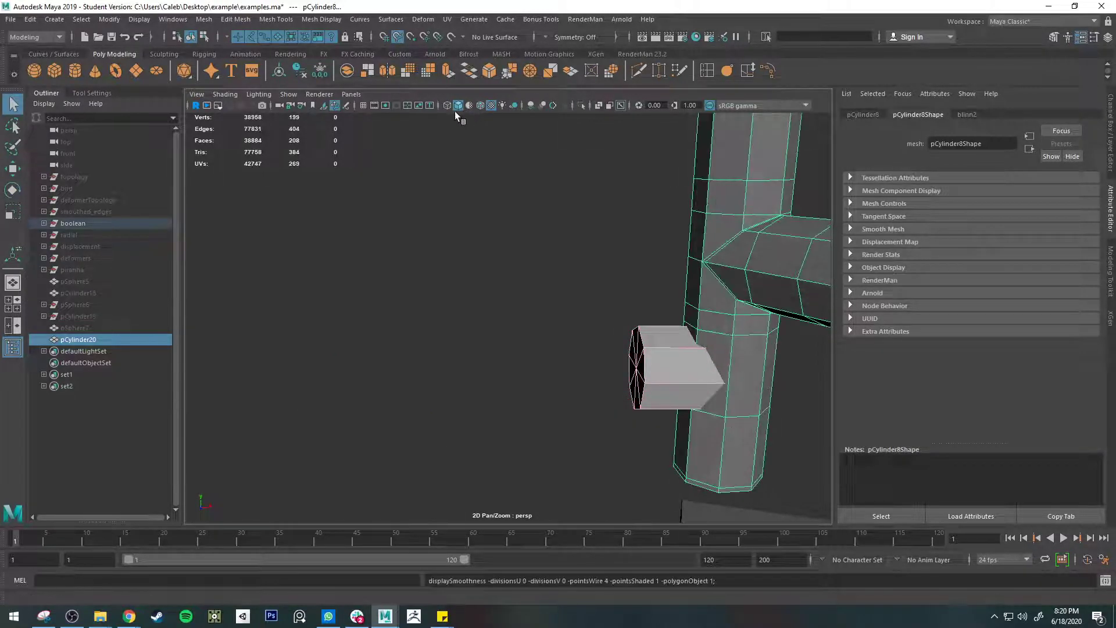
left_click(479, 107)
middle_click_drag(745, 317, 693, 301, "alt")
left_click_drag(693, 302, 725, 296, "alt")
right_click_drag(725, 296, 758, 294, "alt")
middle_click_drag(759, 294, 639, 293, "alt")
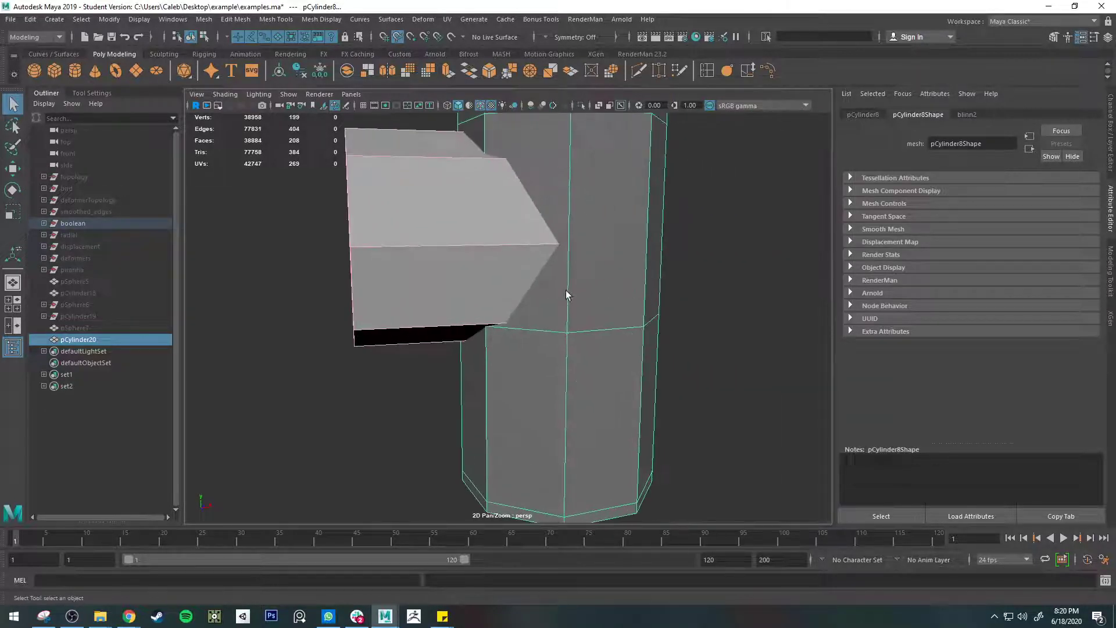
- Shift the T-shaped pipe slightly so its edges line up with the intersecting octagonal cylinder
left_click(518, 271)
left_click_drag(518, 271, 657, 279, "alt")
middle_click_drag(658, 279, 386, 297, "alt")
left_click_drag(386, 296, 371, 311, "alt")
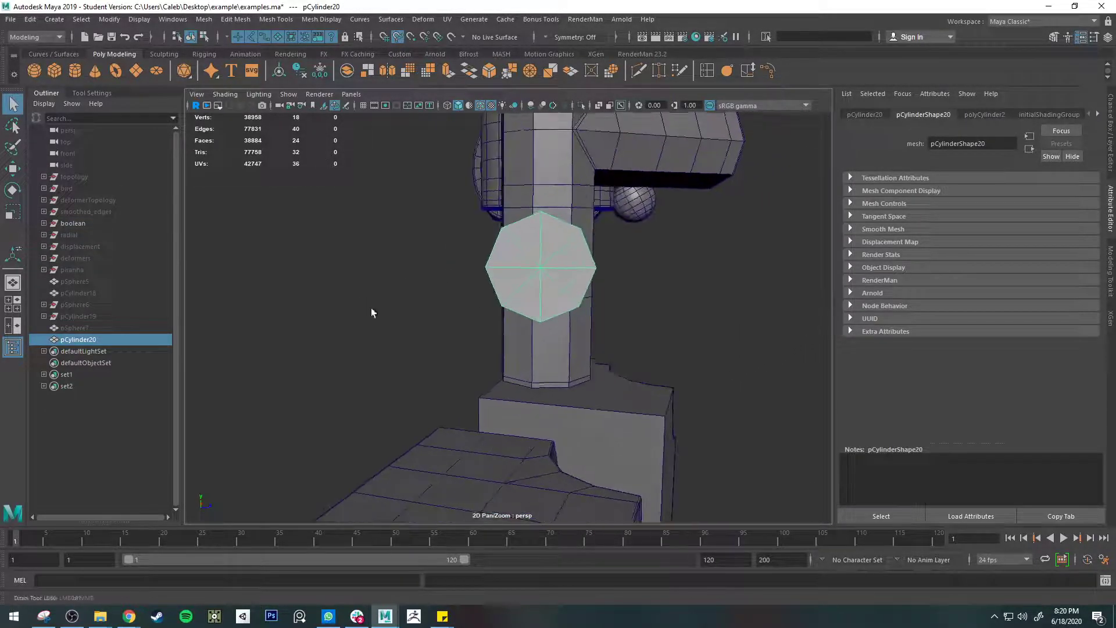
left_click_drag(497, 299, 505, 304, "alt")
left_click(576, 195)
key("e")
left_click_drag(547, 152, 563, 152)
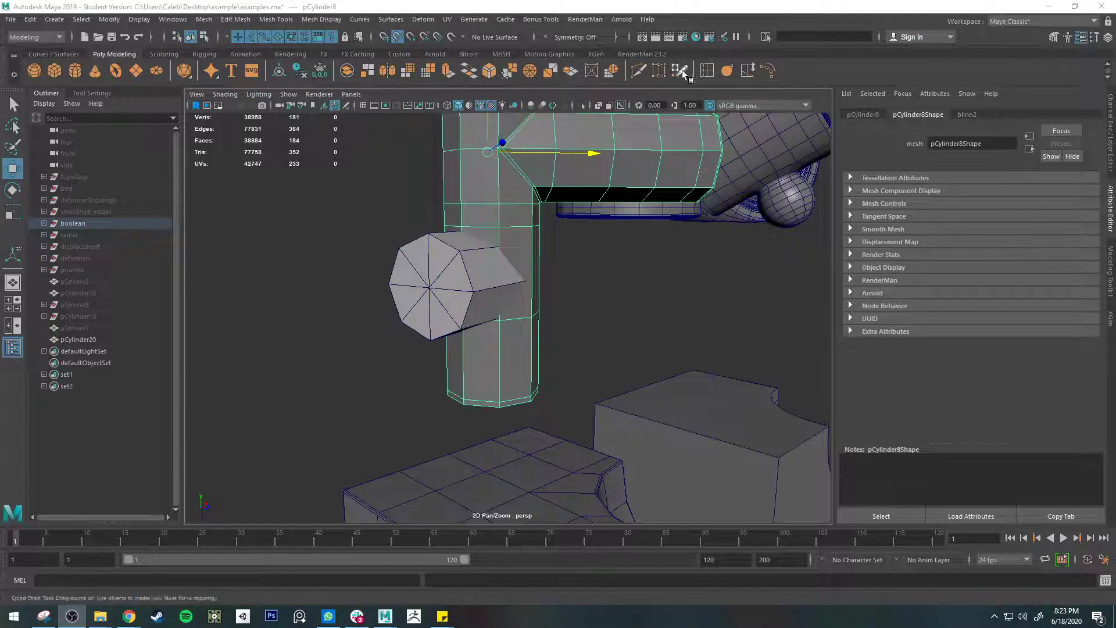
- Insert an edge loop around the vertical pipe with Multi-Cut, level with the tip where the octagonal cylinder enters it
left_click(638, 70)
scroll(570, 285, "up", 6)
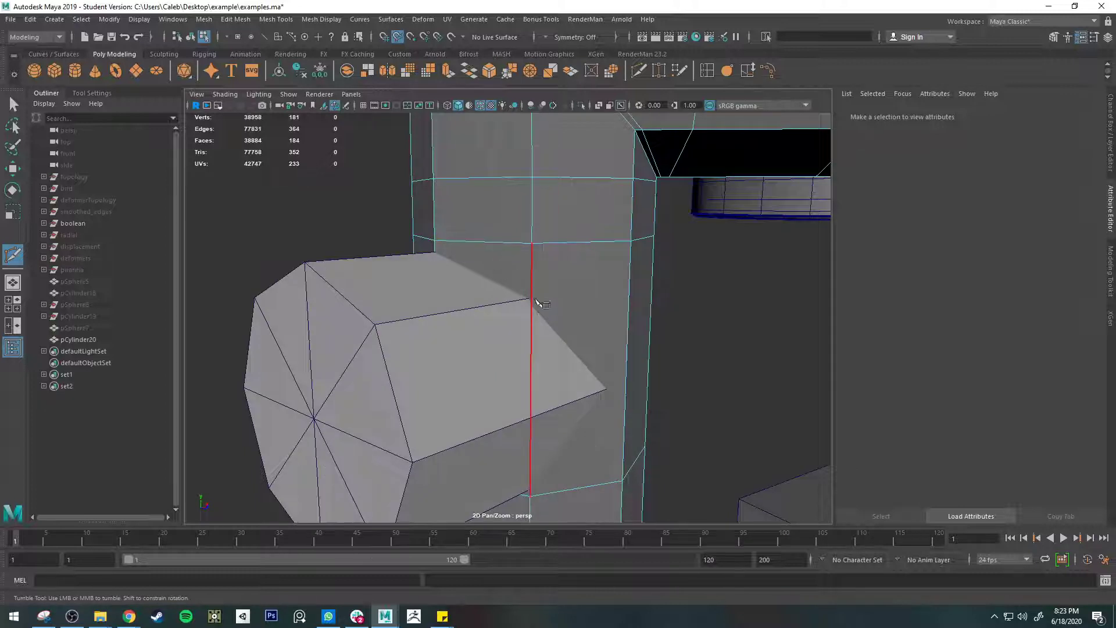
left_click(532, 242)
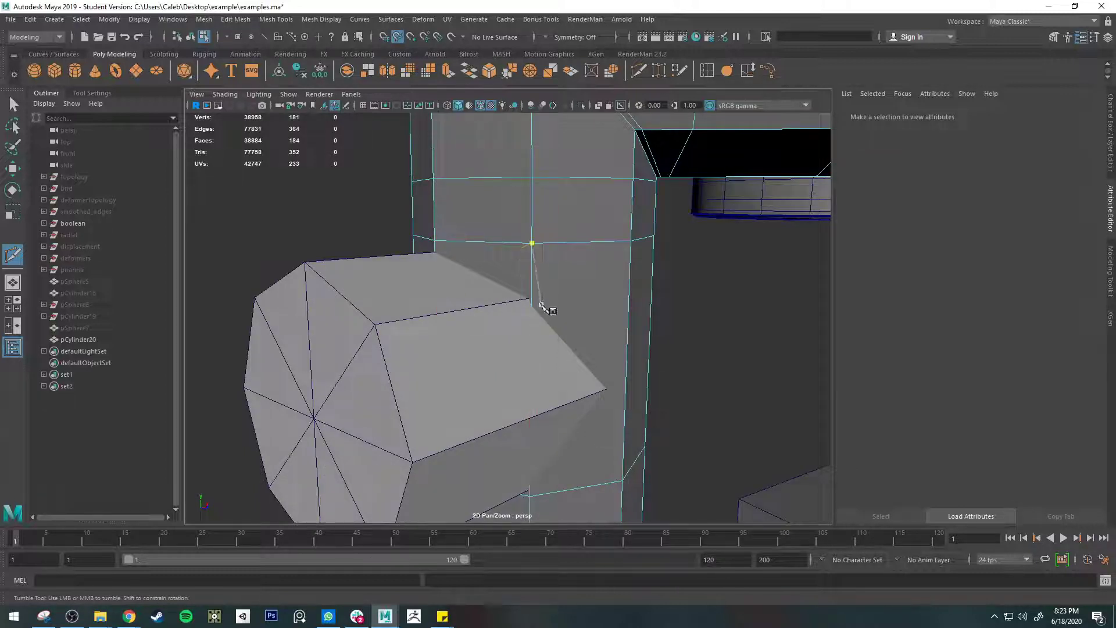
left_click_drag(423, 250, 534, 269, "alt")
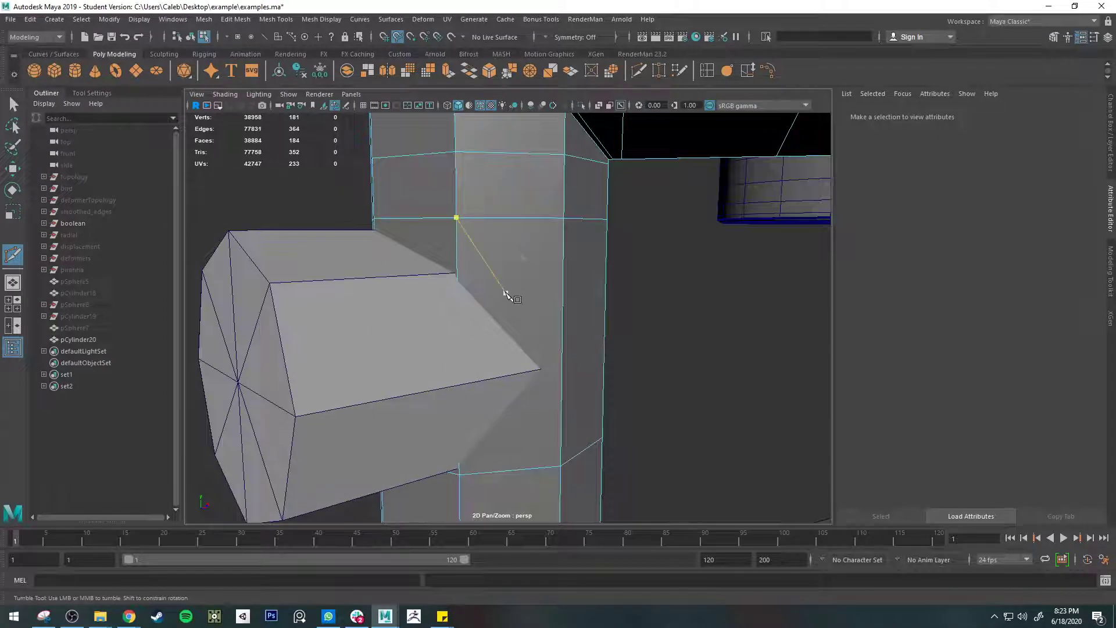
middle_click_drag(505, 293, 555, 251, "alt")
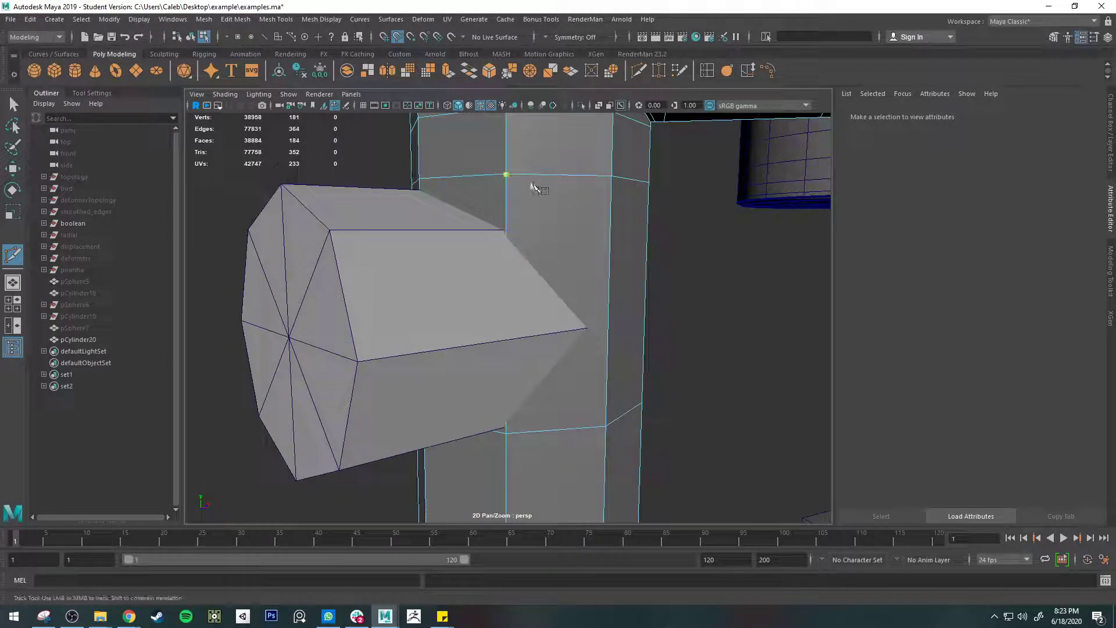
left_click(609, 323, "ctrl")
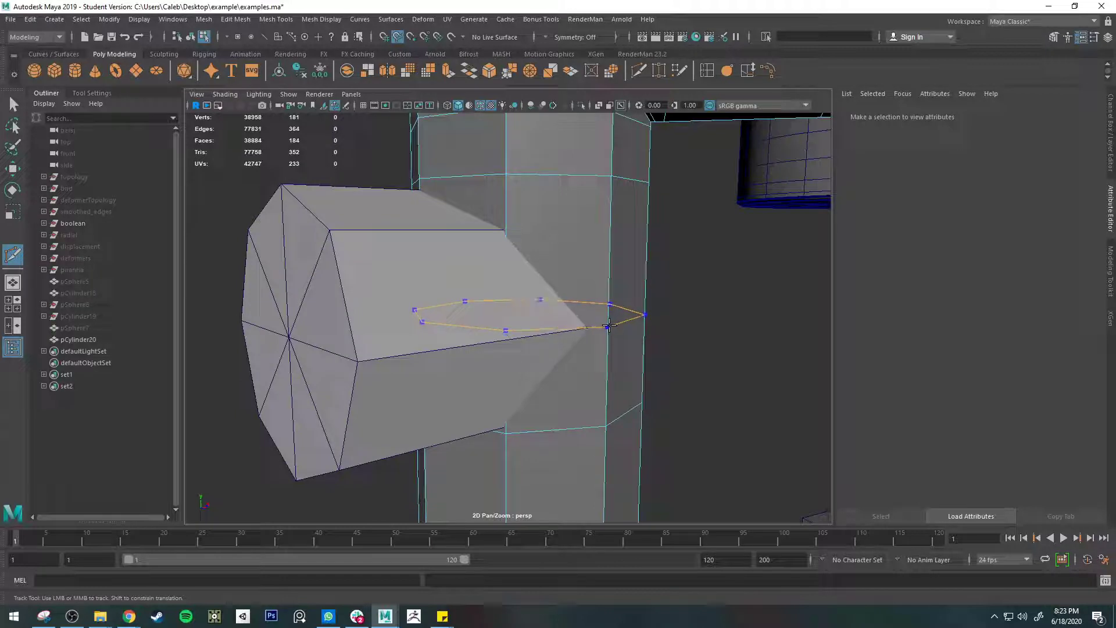
left_click(609, 327, "ctrl")
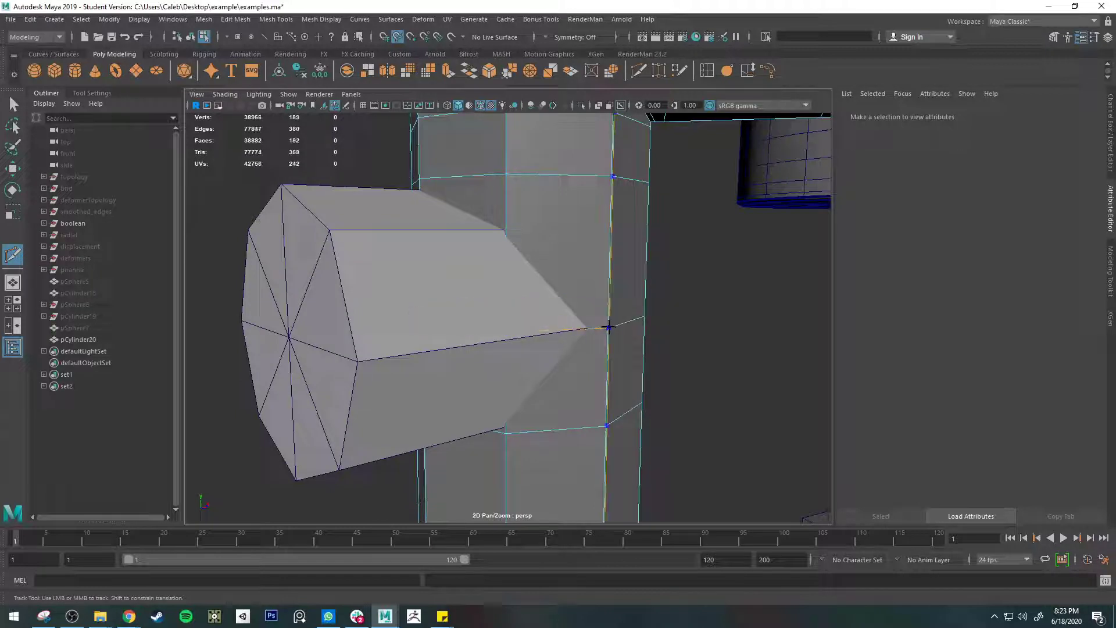
- Cut along the upper half of the octagonal cylinder's intersection outline on the vertical pipe with Multi-Cut, running between its two side tips
left_click_drag(735, 316, 562, 308, "alt")
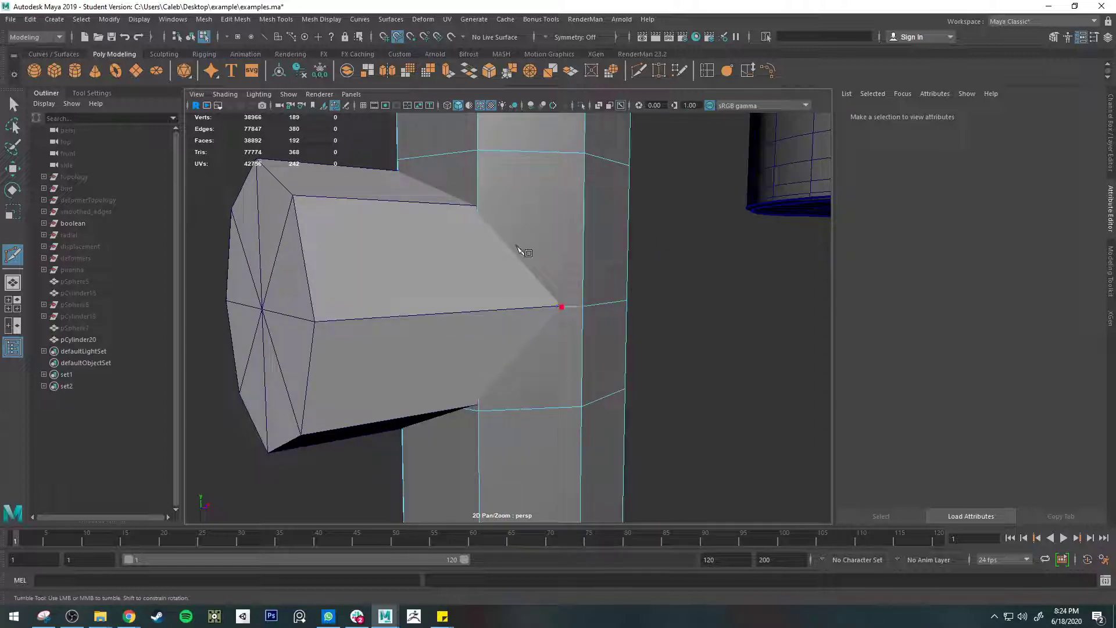
left_click(478, 205)
left_click_drag(477, 206, 686, 320, "alt")
left_click(668, 302)
middle_click_drag(686, 320, 601, 333, "alt")
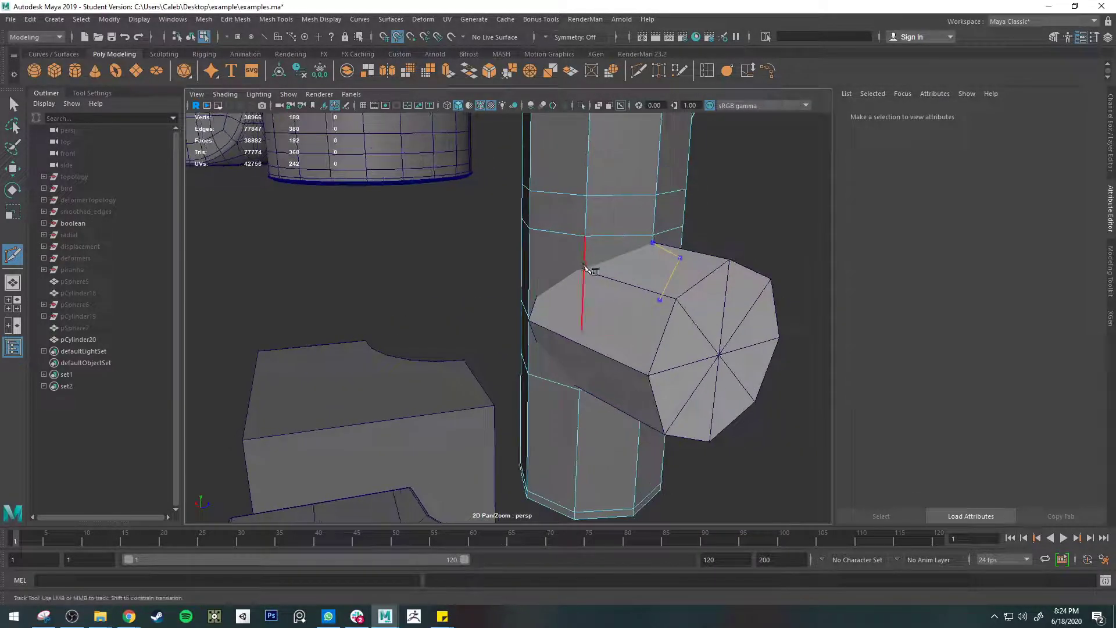
left_click_drag(583, 271, 637, 264, "alt")
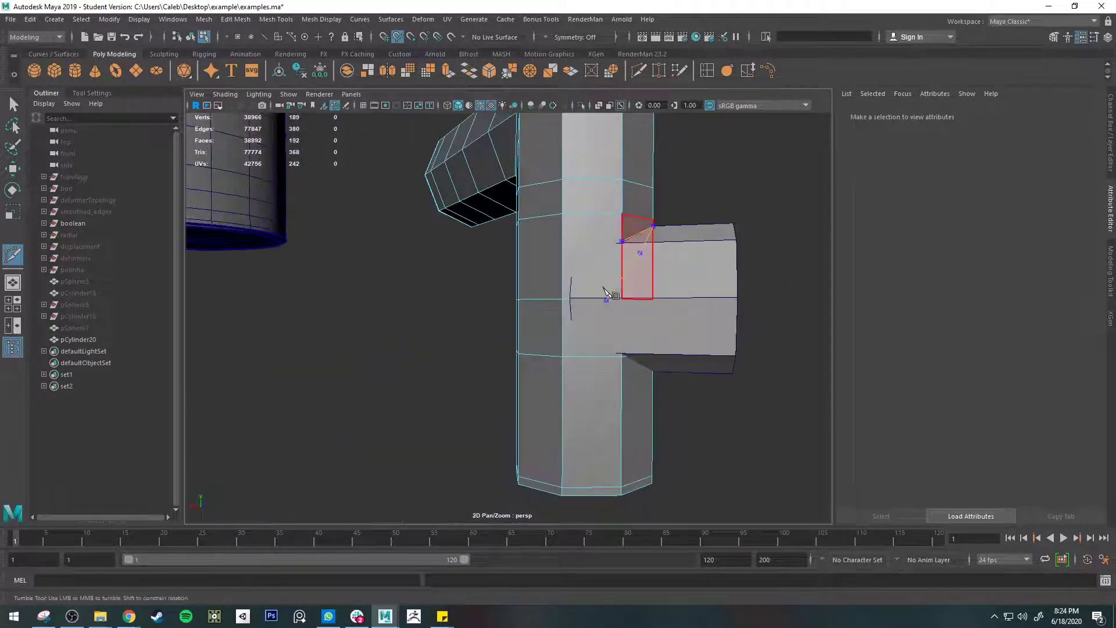
scroll(612, 293, "up", 3)
left_click(606, 289)
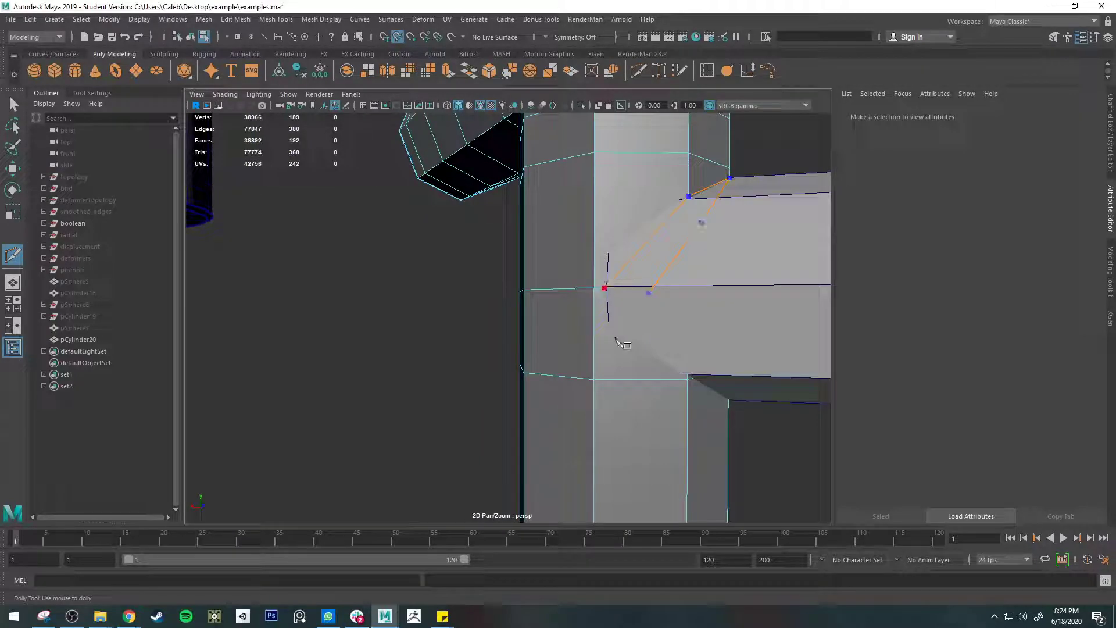
left_click_drag(692, 384, 652, 374, "alt")
left_click(652, 378)
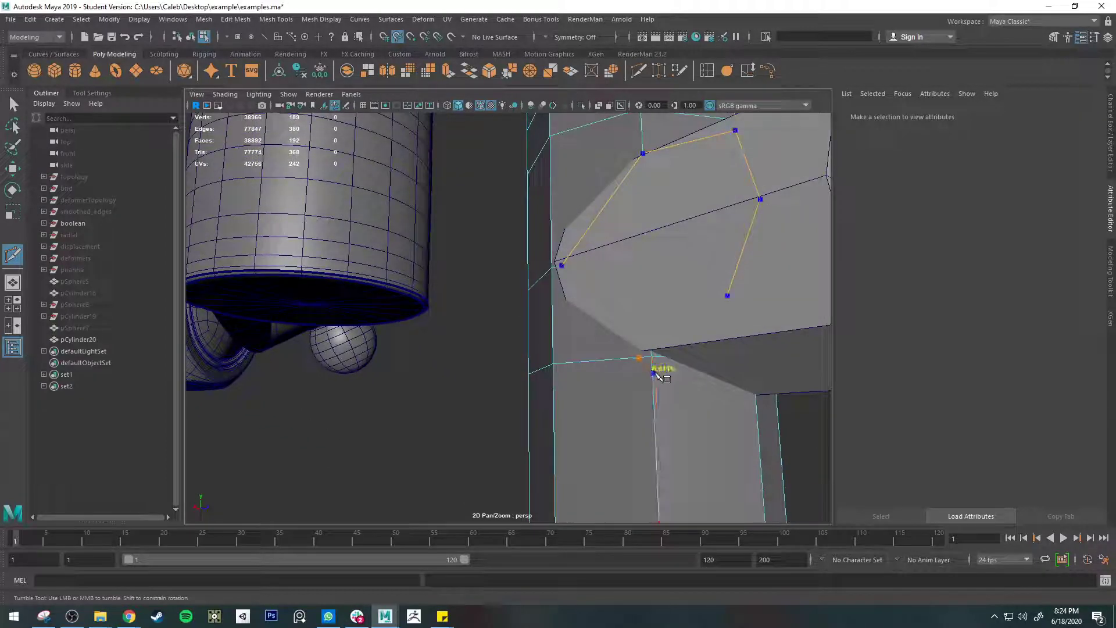
key("Return")
- Delete the existing edge loop around the vertical pipe near the underside of the intersecting octagonal cylinder
key("q")
left_click(616, 358)
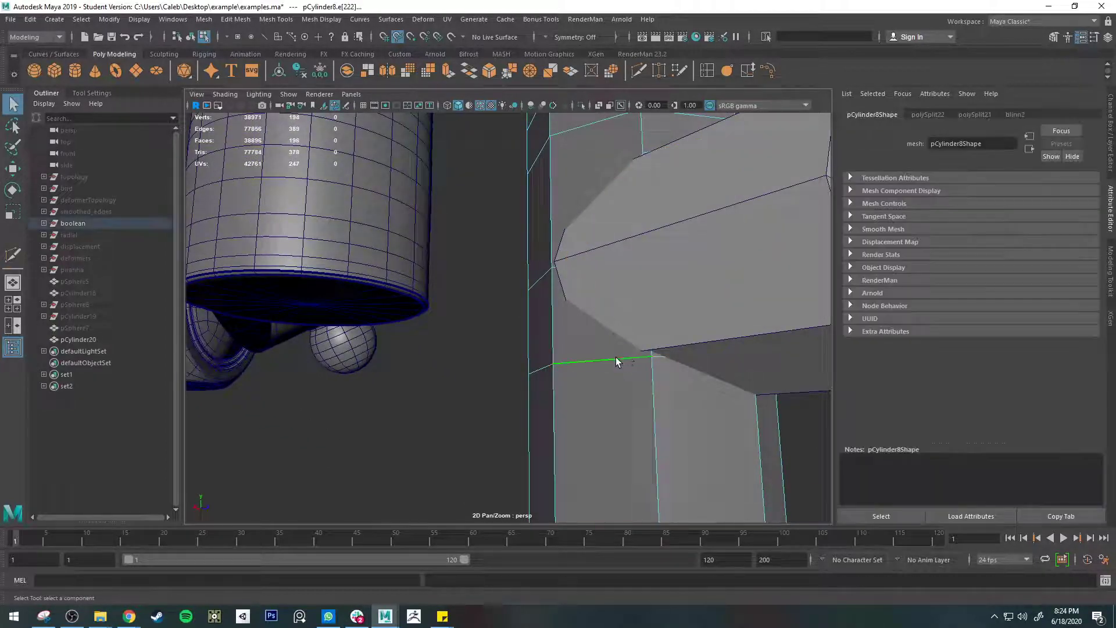
key("Delete")
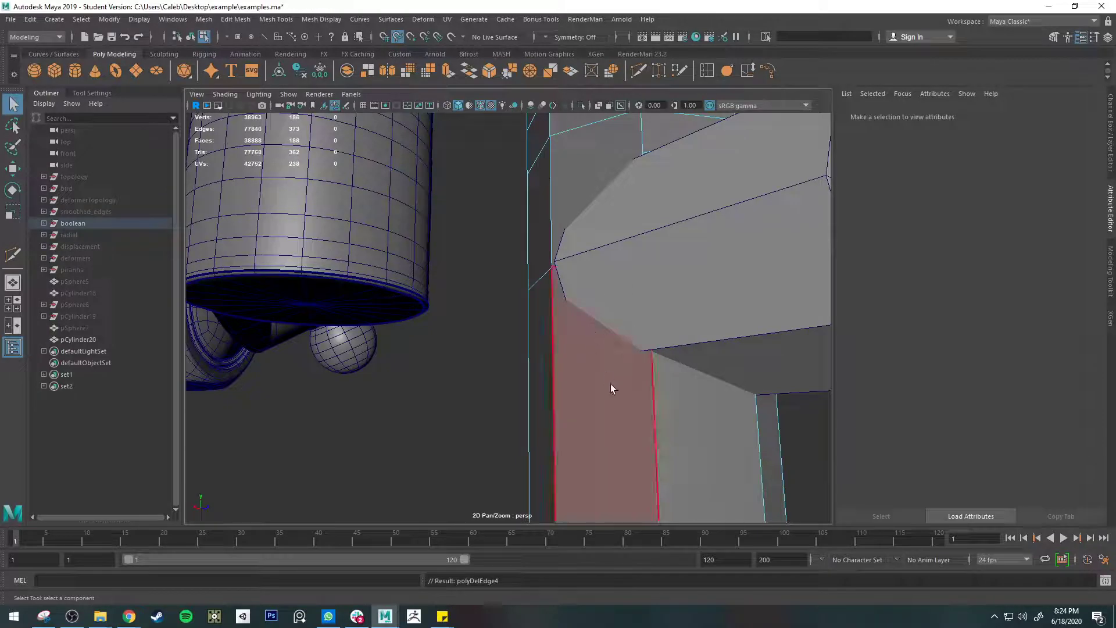
- Cut the lower half of the cylinder's intersection outline into the vertical pipe with Multi-Cut, from one side tip to the other
right_click_drag(610, 383, 611, 301)
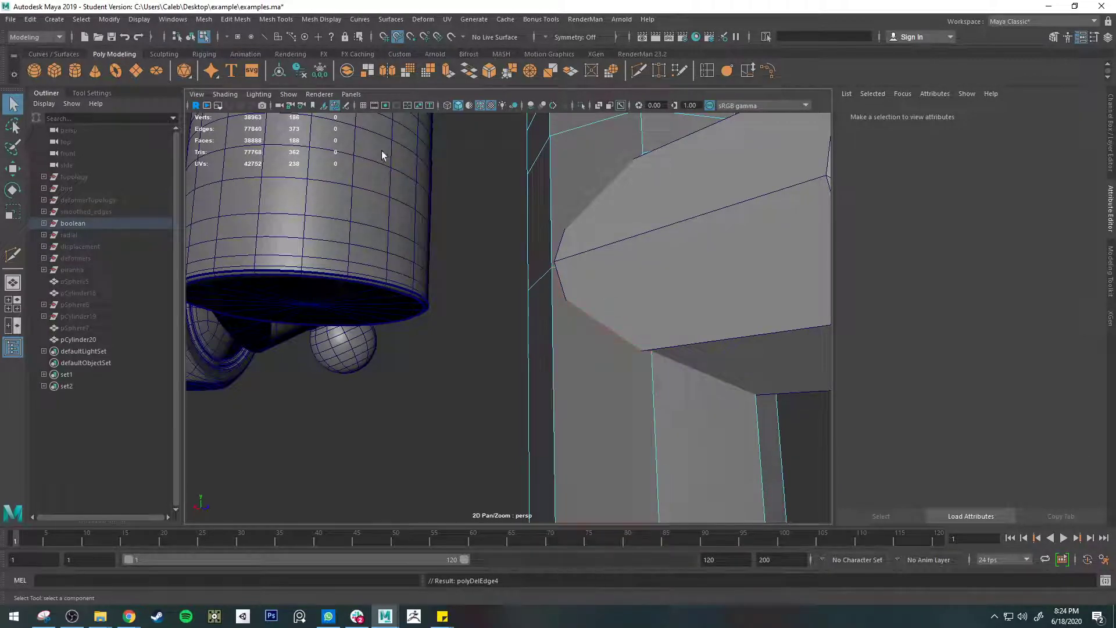
key("y")
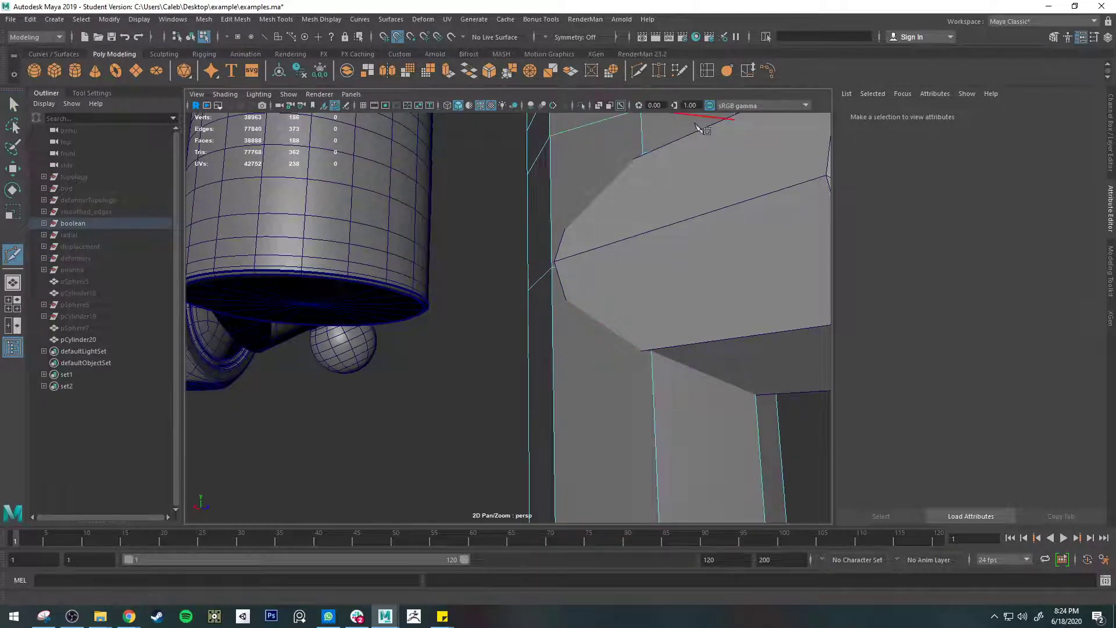
left_click(598, 105)
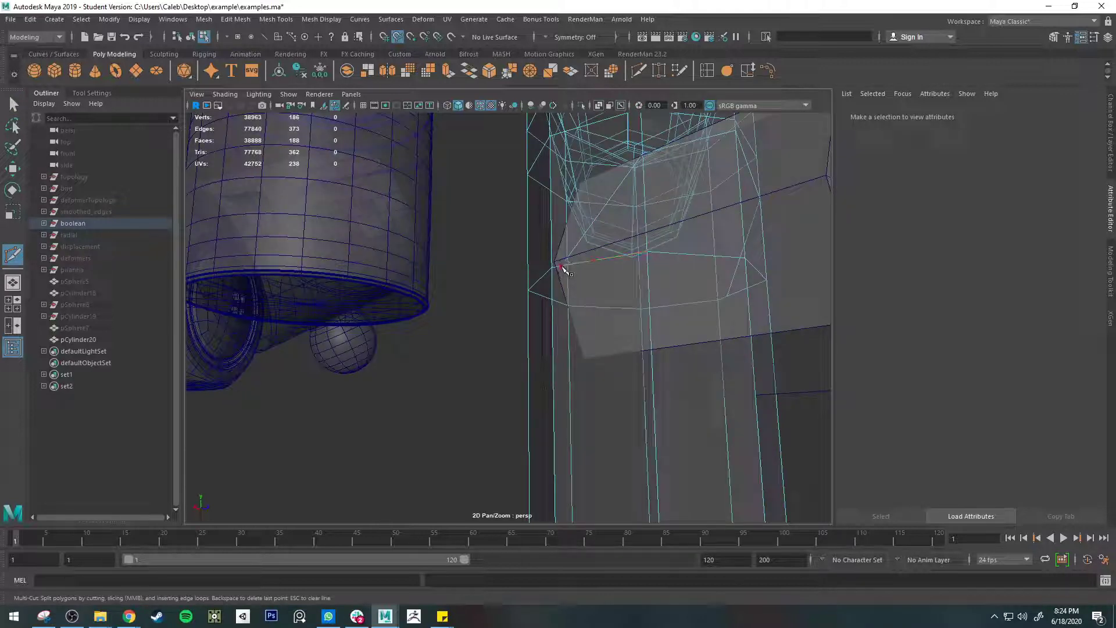
left_click(561, 266)
left_click(598, 106)
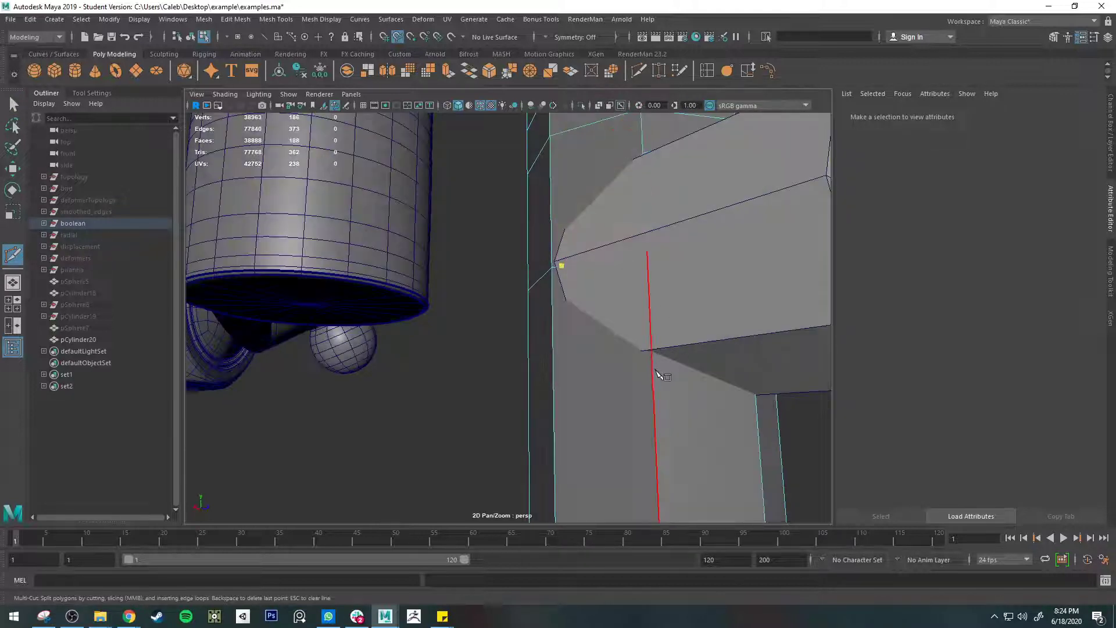
left_click_drag(710, 391, 485, 301, "alt")
left_click(453, 285)
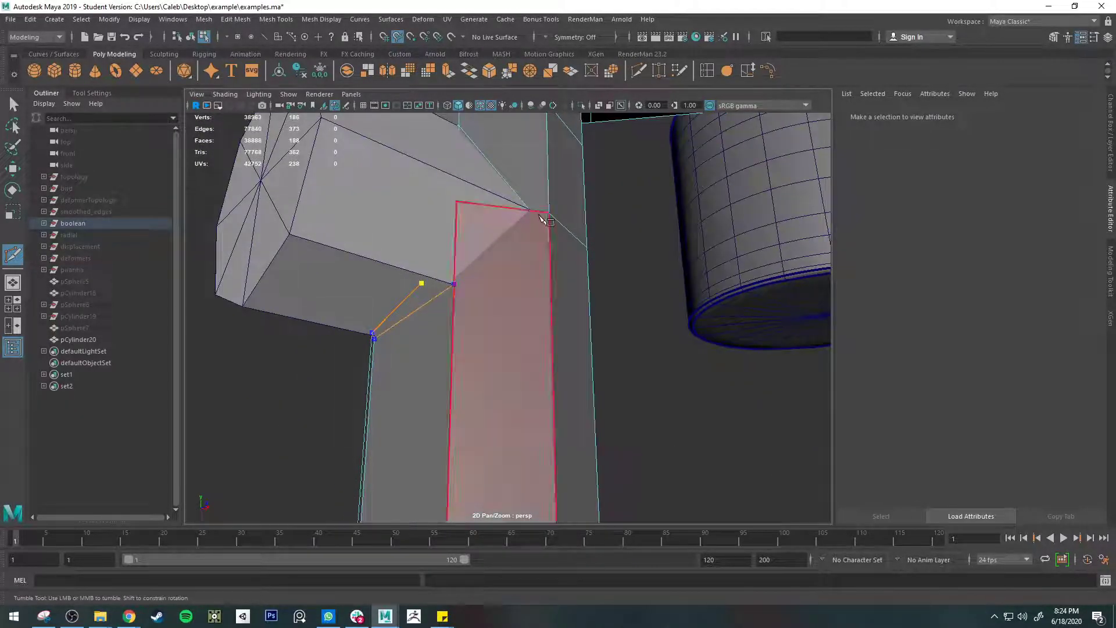
right_click(591, 240)
- Isolate the T-shaped pipe in the viewport and switch it to face selection
right_click_drag(537, 256, 571, 229)
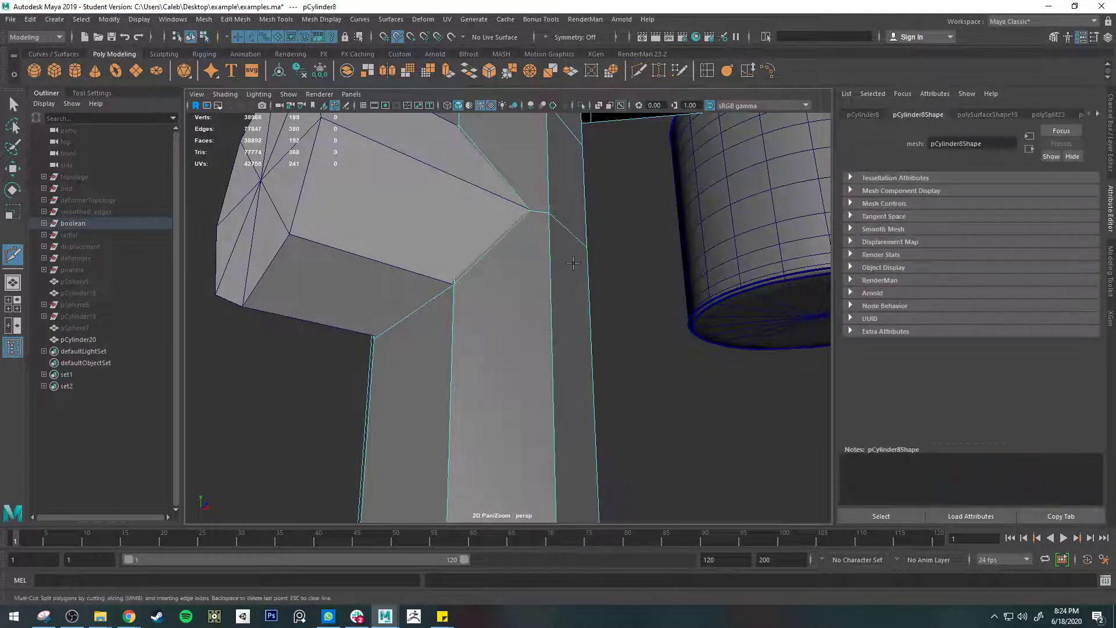
key("ctrl+1")
left_click_drag(498, 239, 587, 268, "alt")
right_click_drag(504, 245, 504, 270)
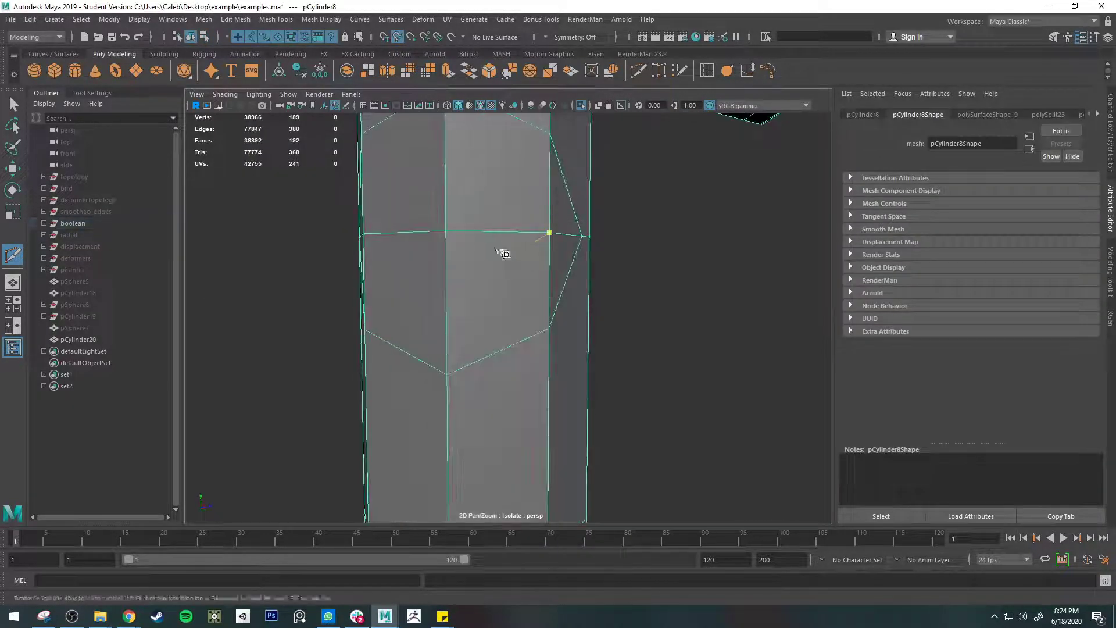
left_click_drag(501, 250, 594, 286, "alt")
- Delete the eight faces inside the cut intersection outline to open a hole in the vertical pipe
key("q")
left_click(453, 289)
left_click(521, 277, "shift")
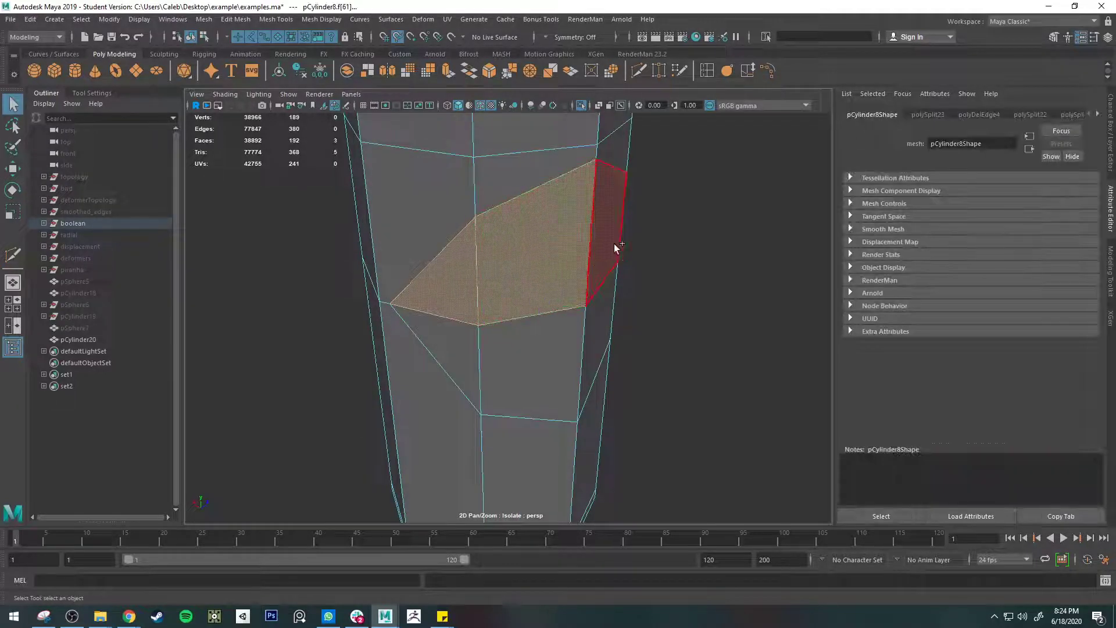
left_click(615, 249, "shift")
left_click(461, 341, "shift")
left_click(540, 359, "shift")
left_click_drag(604, 348, 522, 337, "alt")
left_click(505, 319, "shift")
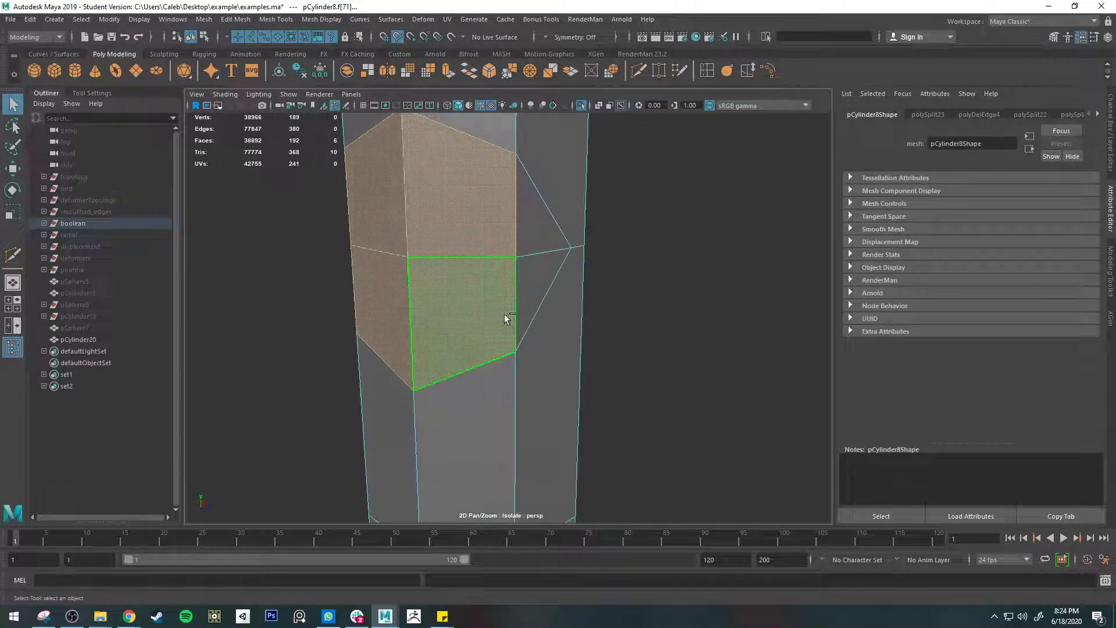
left_click(536, 287, "shift")
left_click(528, 225, "shift")
key("Delete")
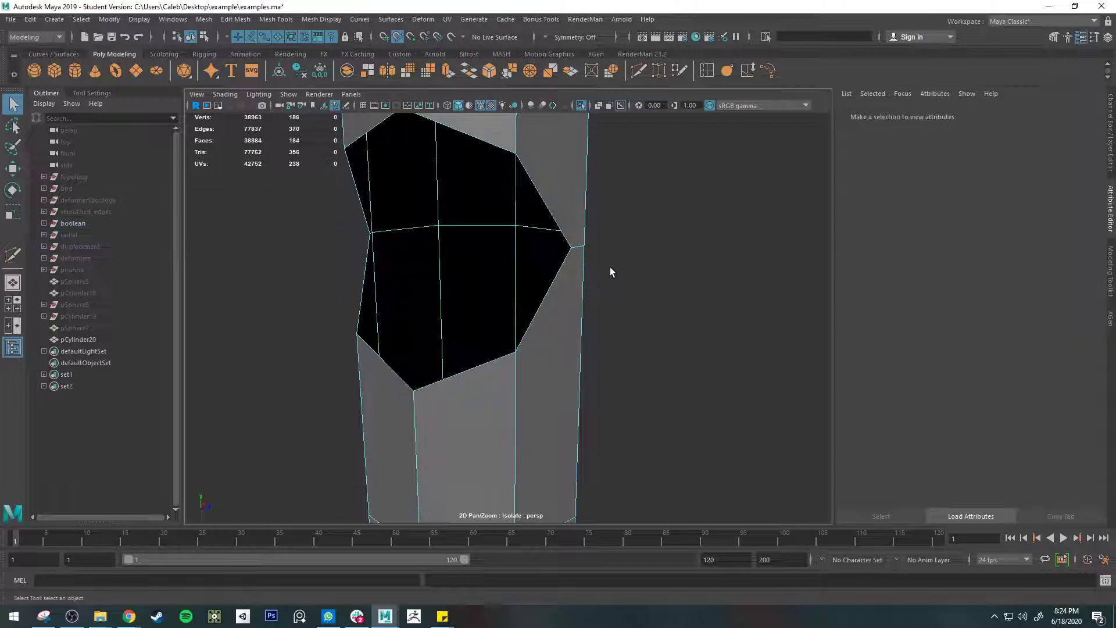
- Examine the hole's border and side-tip vertices on the vertical pipe from both sides
left_click_drag(609, 268, 505, 326, "alt")
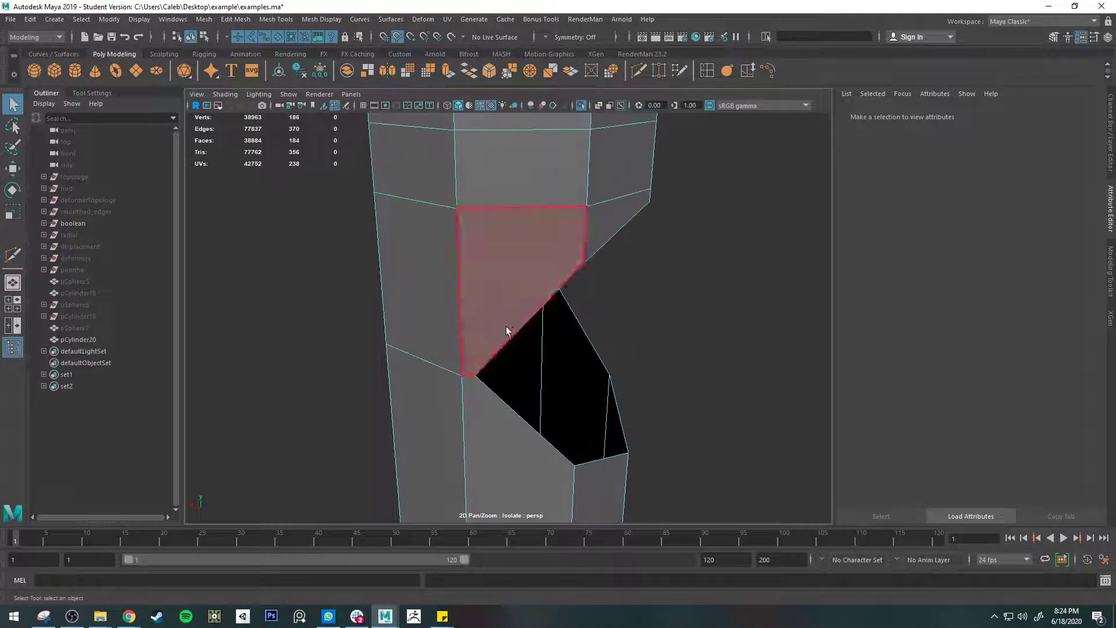
left_click_drag(492, 367, 503, 304, "alt")
left_click_drag(544, 151, 566, 323, "alt")
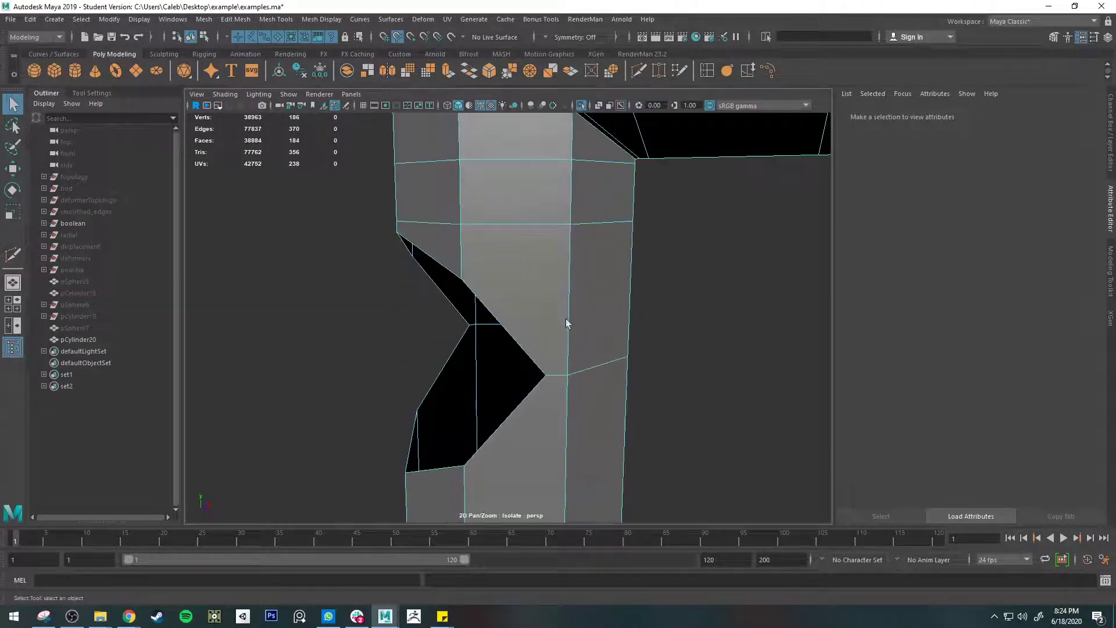
middle_click_drag(565, 377, 568, 298, "alt")
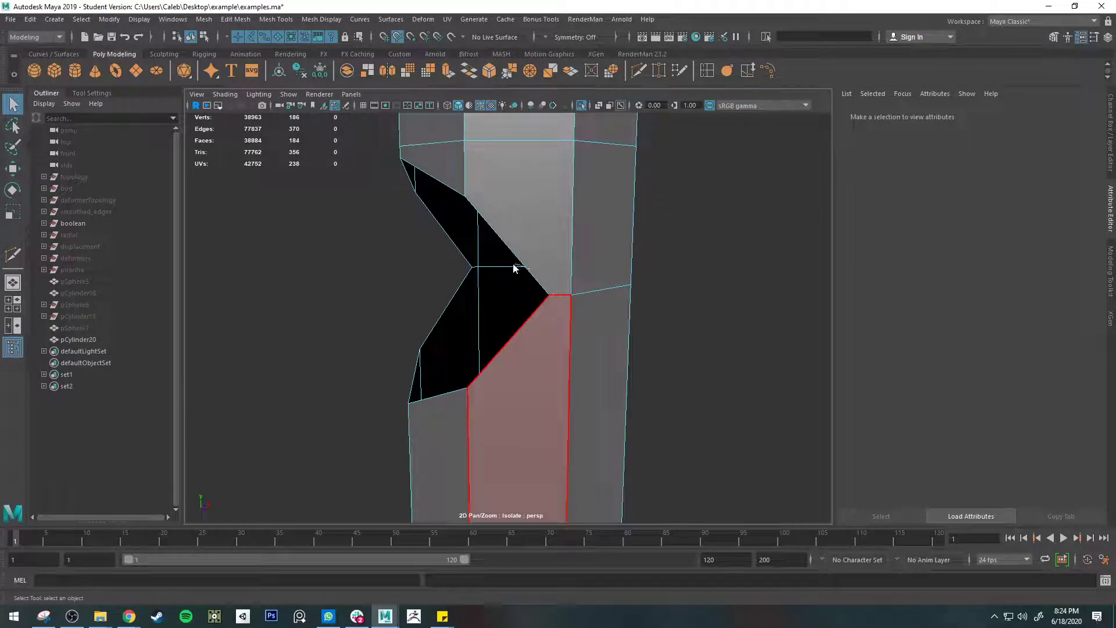
right_click_drag(513, 268, 567, 293)
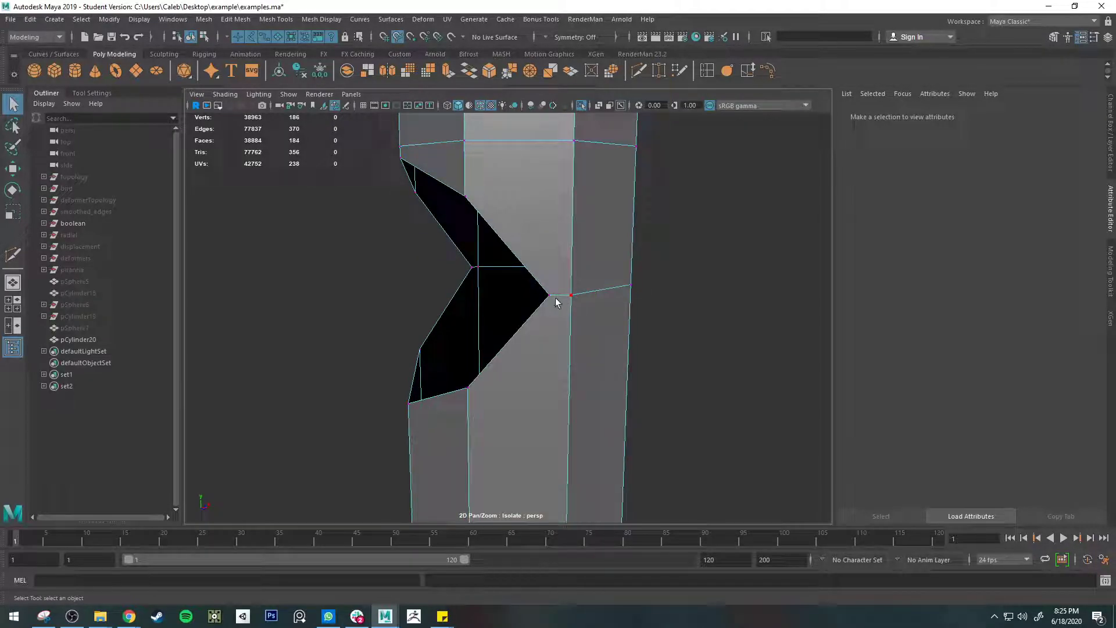
left_click_drag(519, 308, 750, 316, "alt")
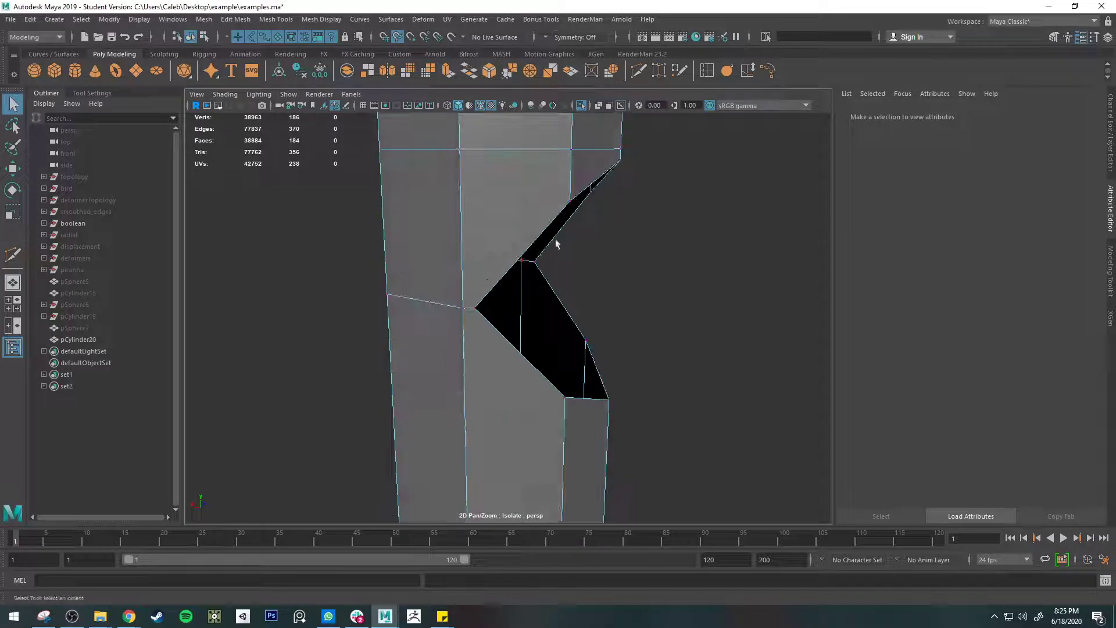
left_click_drag(598, 329, 513, 341, "alt")
- End the pipe's isolation and insert an edge loop around the octagonal cylinder just outside the pipe with Multi-Cut
key("ctrl+1")
left_click_drag(603, 327, 568, 324, "alt")
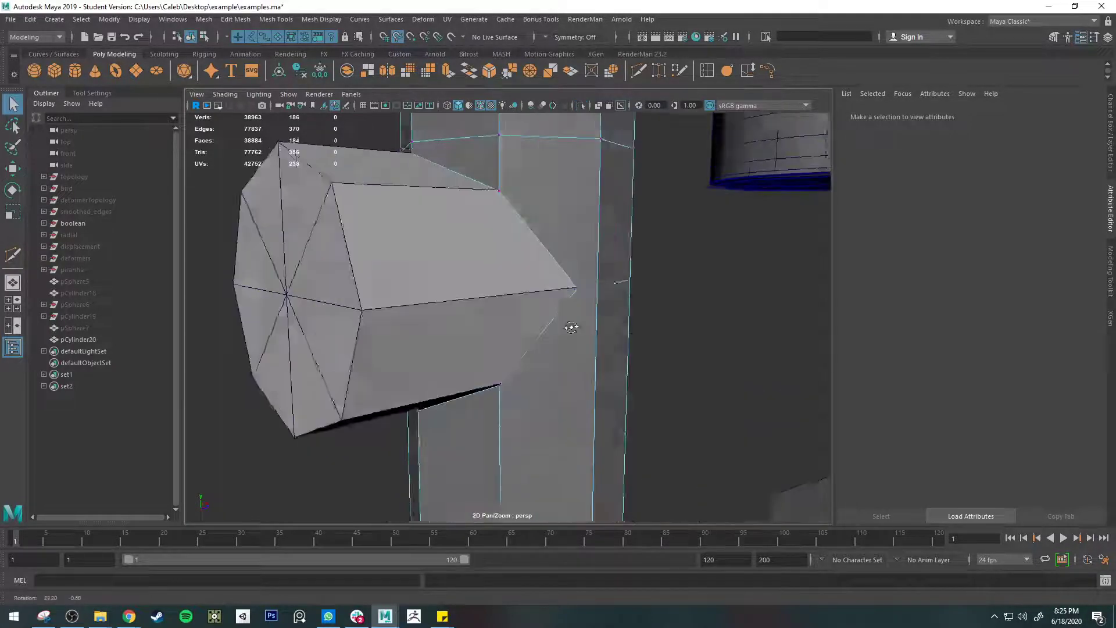
right_click_drag(568, 324, 608, 316)
left_click_drag(608, 316, 454, 290, "alt")
left_click(487, 306)
scroll(442, 251, "up", 6)
scroll(441, 255, "down", 3)
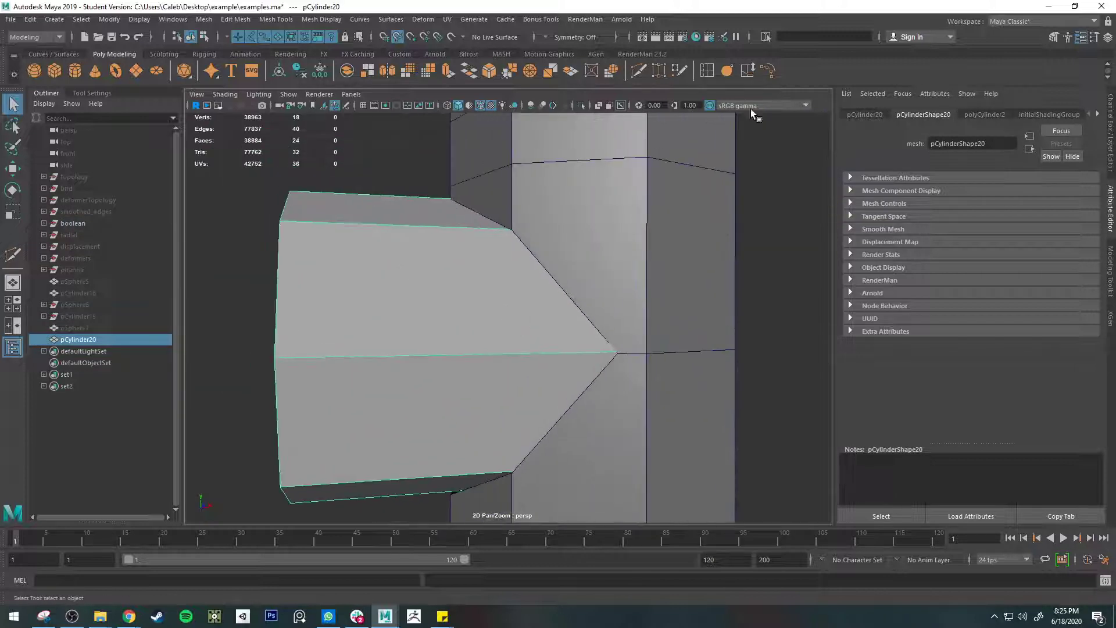
left_click(640, 72)
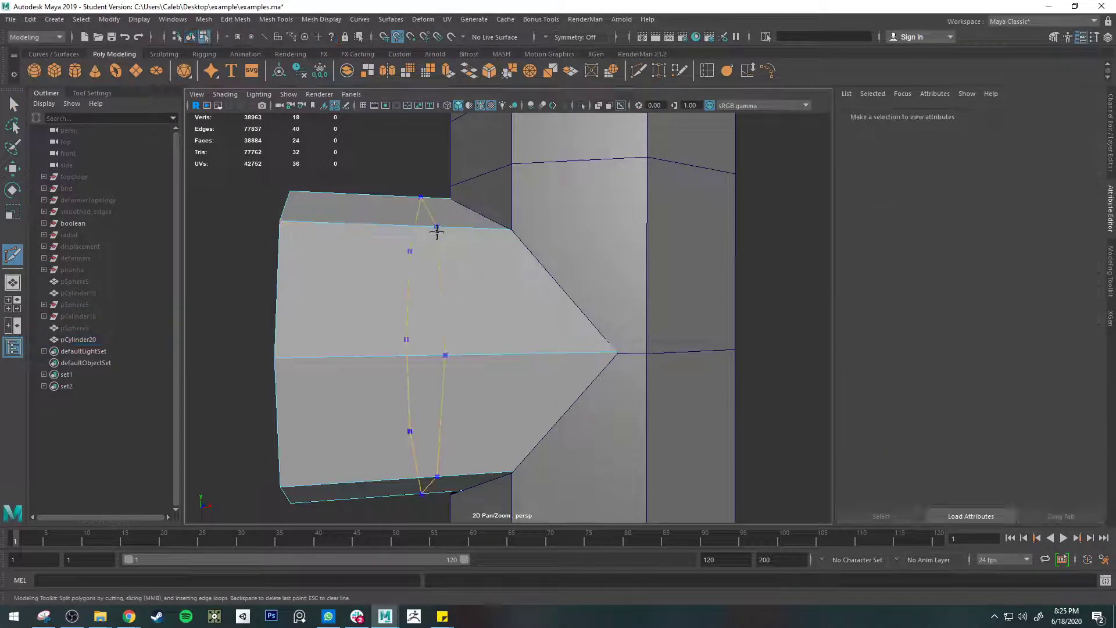
left_click(441, 234, "ctrl")
- Delete the ring of octagonal cylinder faces between the new edge loop and the end inside the pipe
key("q")
right_click_drag(490, 364, 489, 330)
double_click(489, 368)
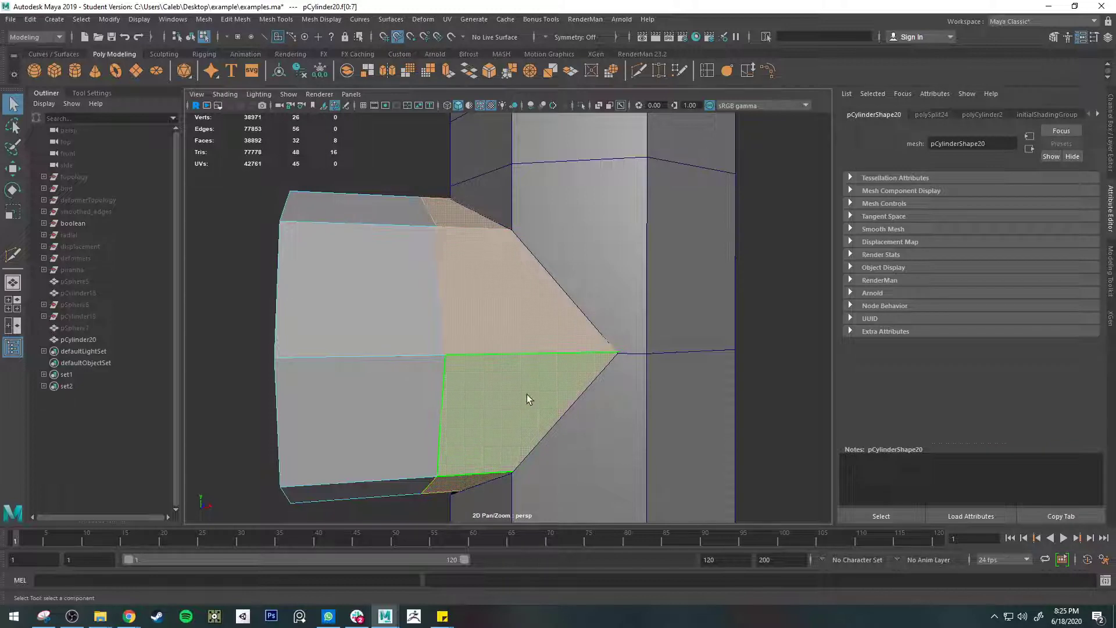
key("Delete")
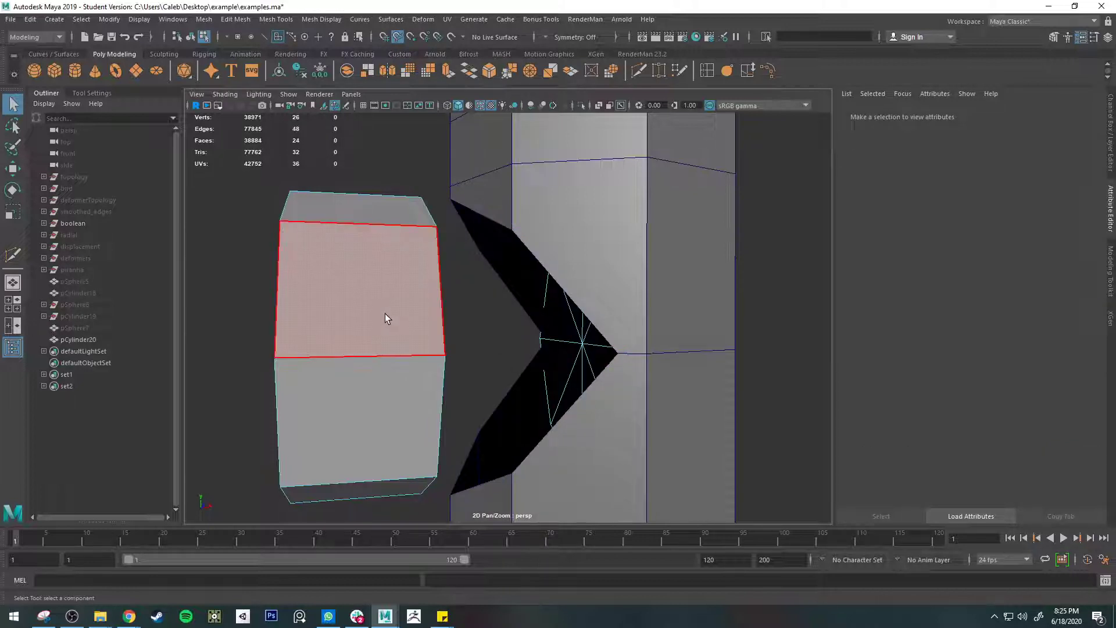
- Delete the octagonal cylinder's detached end cap left inside the vertical pipe
right_click_drag(385, 312, 451, 266)
left_click(546, 209, "shift")
left_click(560, 365)
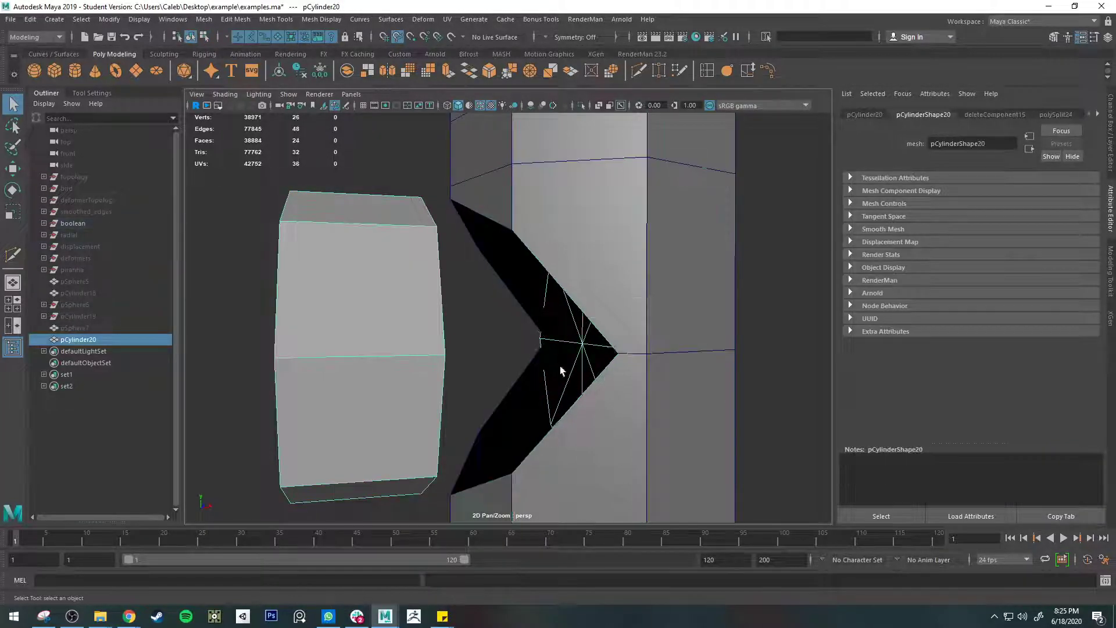
right_click_drag(560, 365, 564, 338)
left_click(569, 333)
key("Delete")
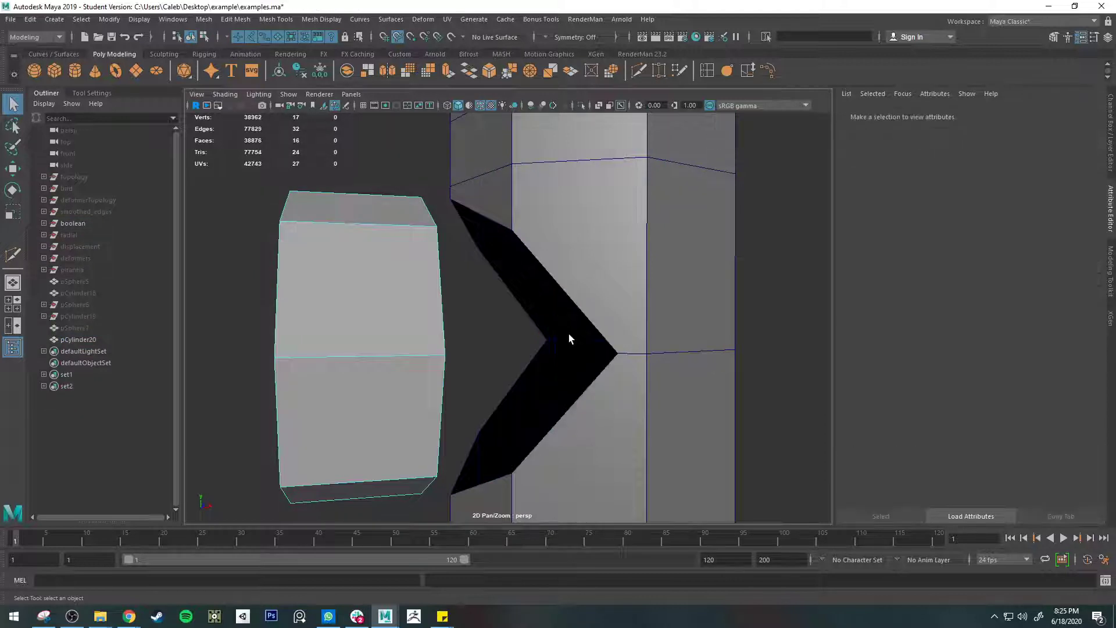
- Combine the T-shaped pipe and the shortened octagonal cylinder into one mesh
right_click_drag(427, 254, 452, 229)
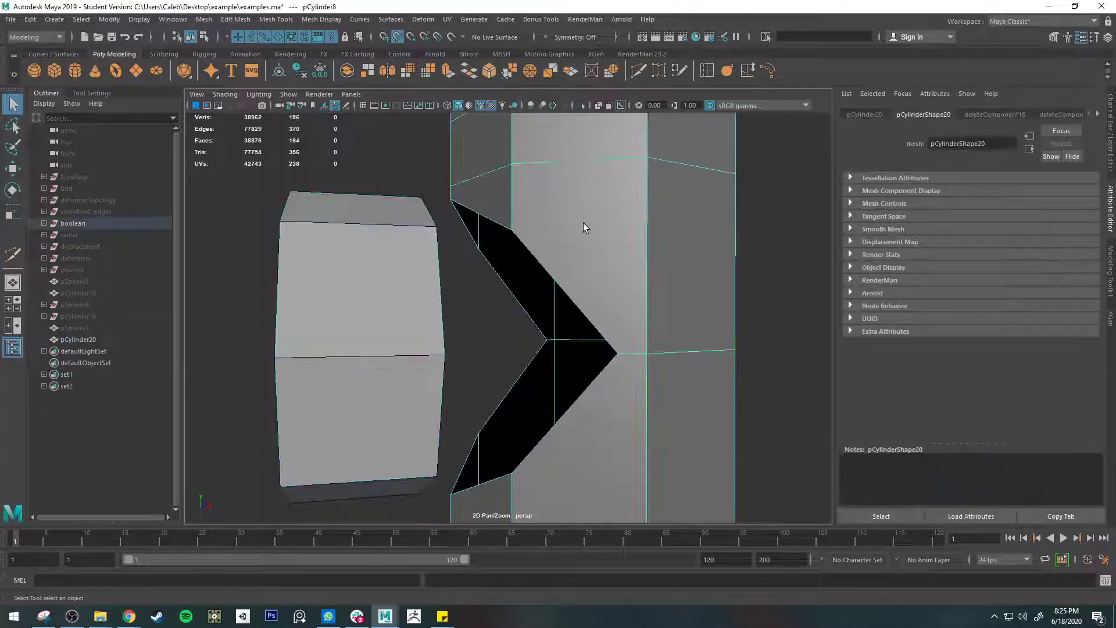
left_click(347, 295)
left_click(238, 22)
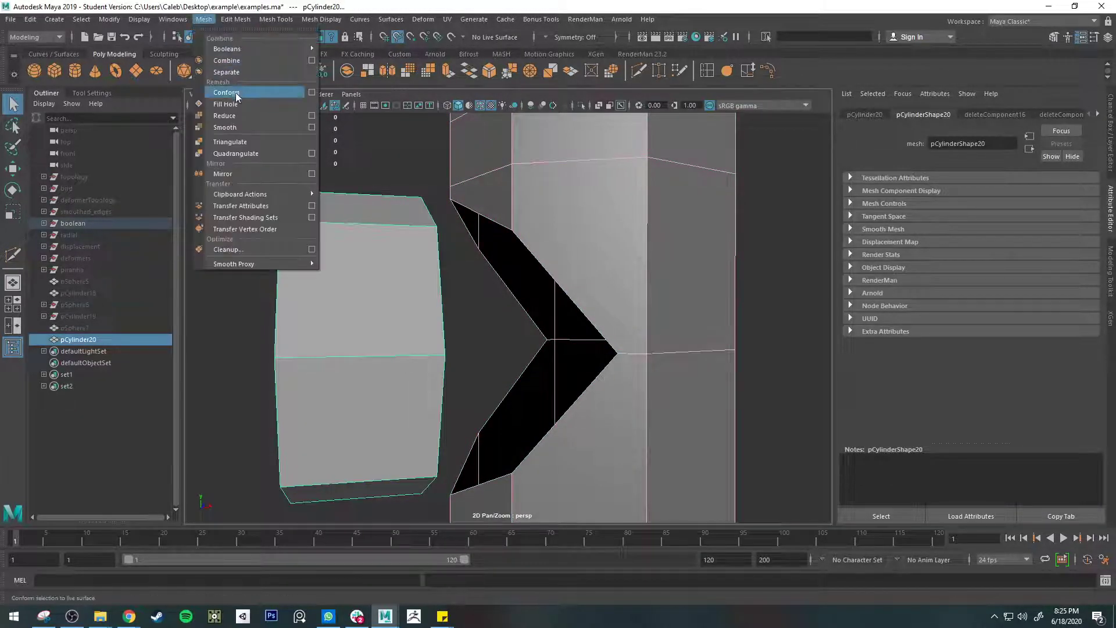
left_click(238, 96)
left_click(180, 20)
mouse_move(199, 21)
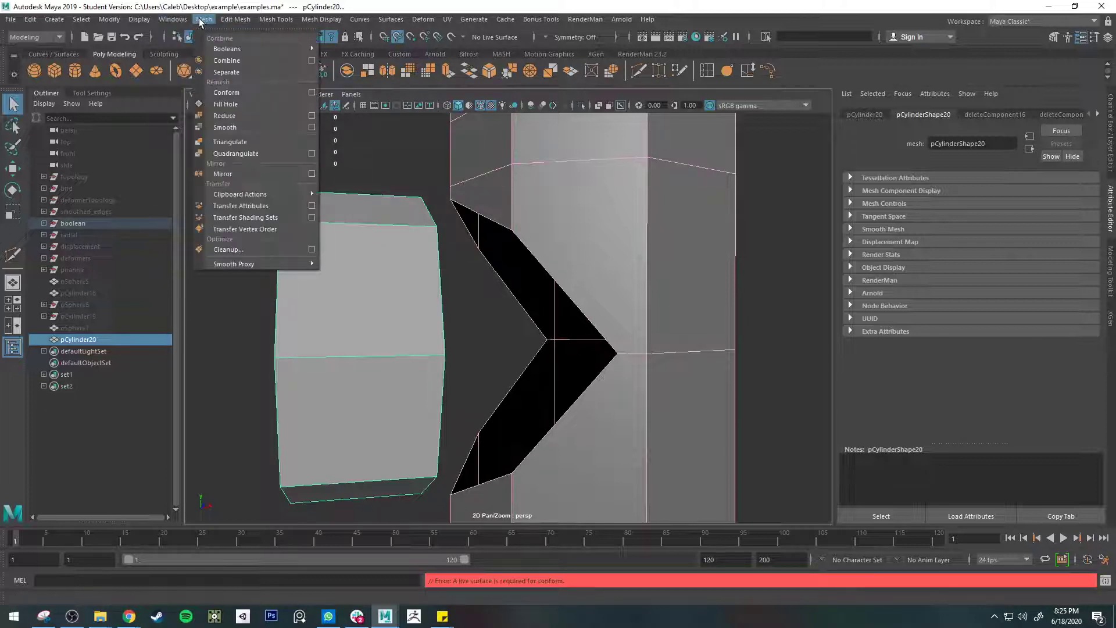
left_click(247, 62)
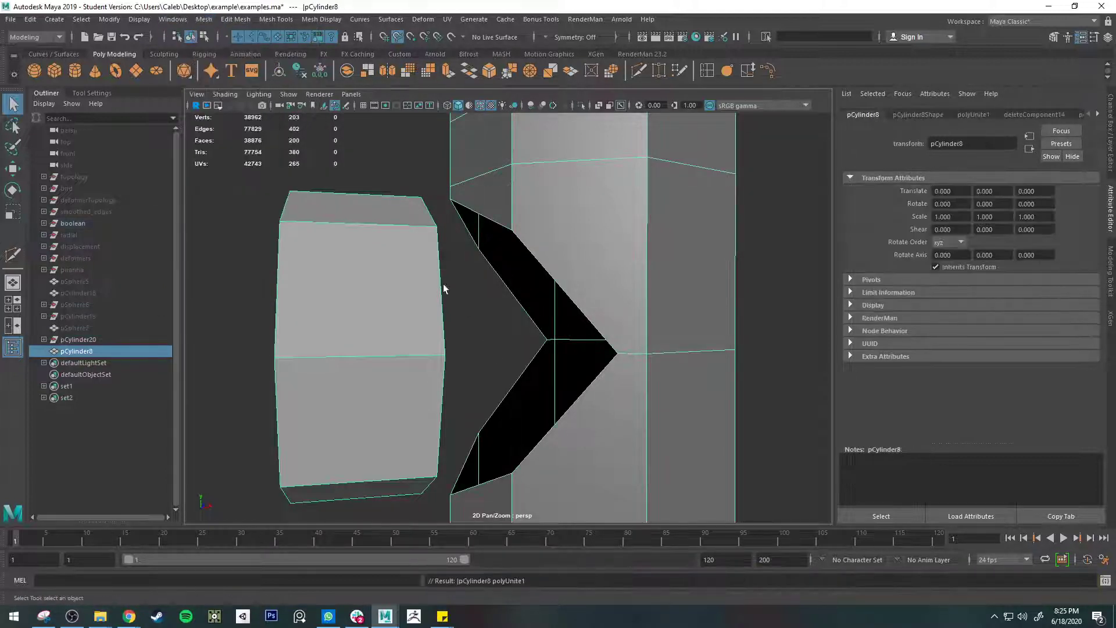
- Bridge the octagonal cylinder's open border edges to the border edges of the hole in the vertical pipe
right_click_drag(443, 288, 429, 242)
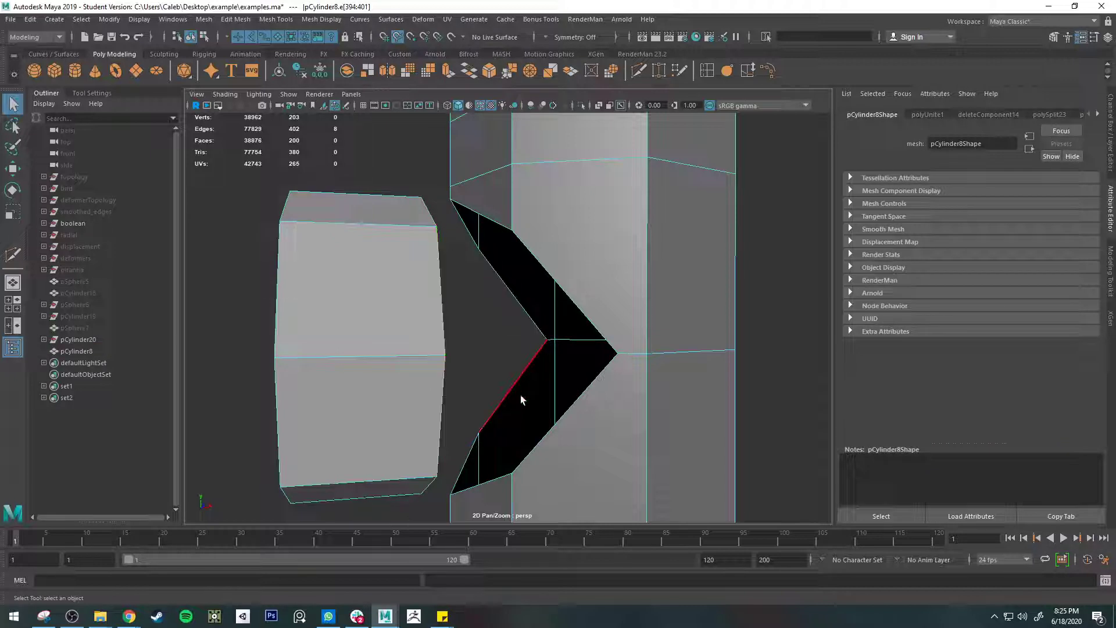
double_click(535, 438, "shift")
left_click(470, 72)
left_click_drag(468, 282, 711, 270, "alt")
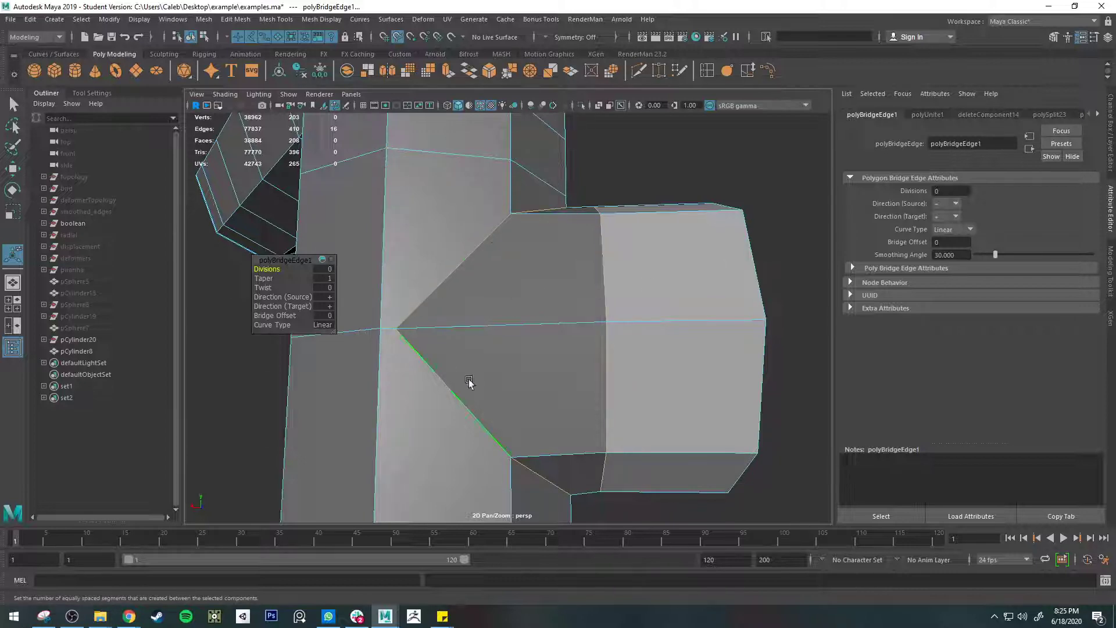
- Bevel the edge loop where the octagonal cylinder meets the vertical pipe with a fraction of 0.5 and 2 segments
middle_click_drag(598, 402, 652, 349, "alt")
left_click_drag(652, 349, 572, 332, "alt")
double_click(565, 361)
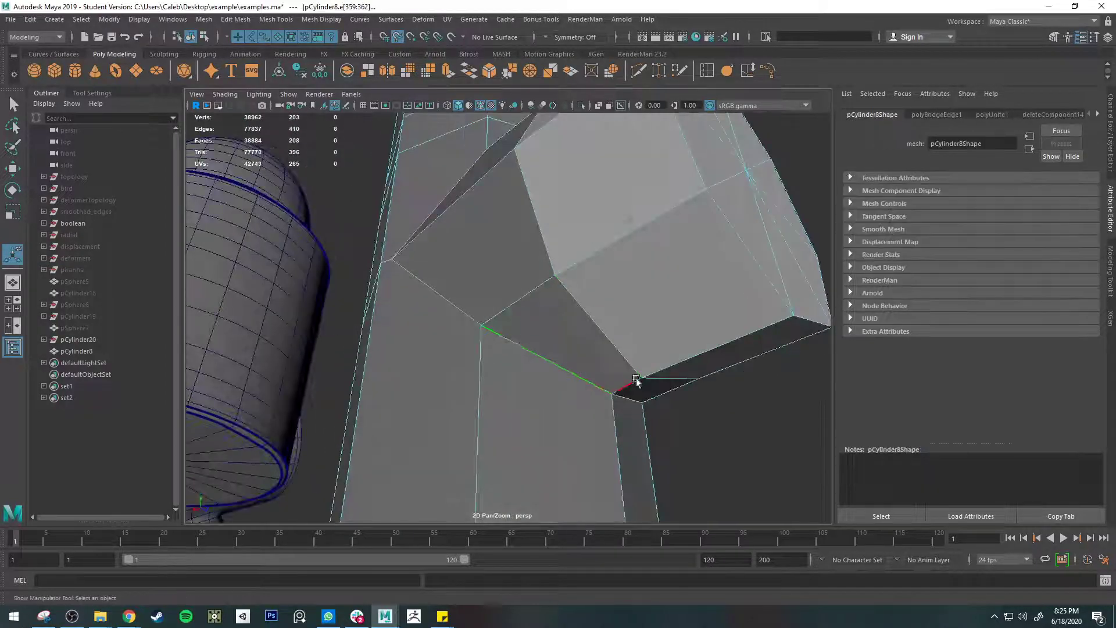
left_click_drag(636, 381, 561, 427, "alt")
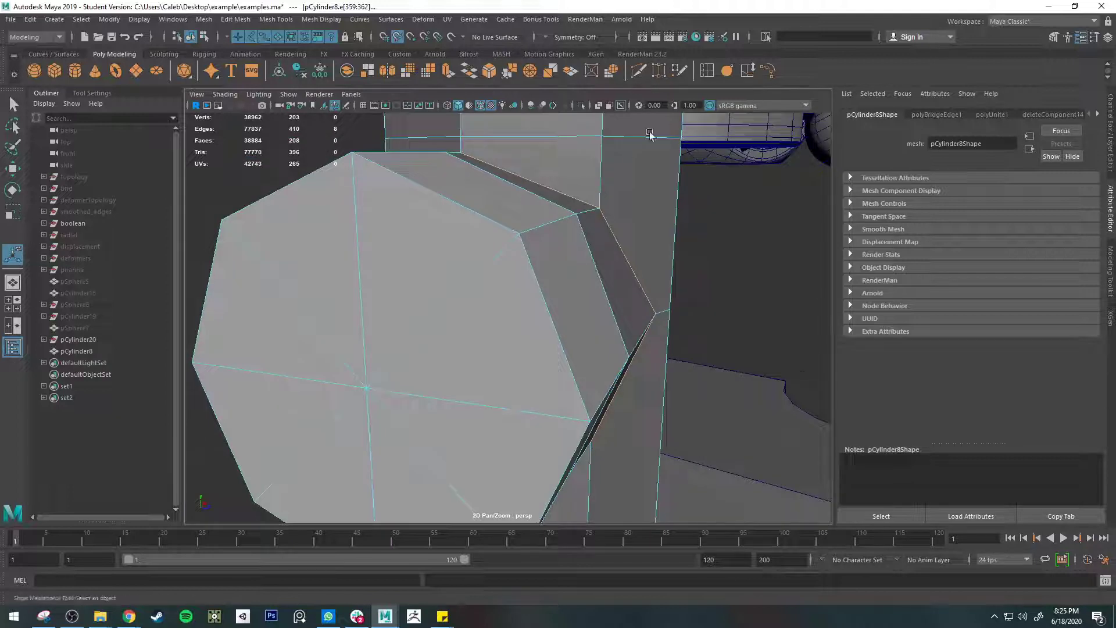
left_click_drag(650, 134, 561, 150, "alt")
left_click(490, 72)
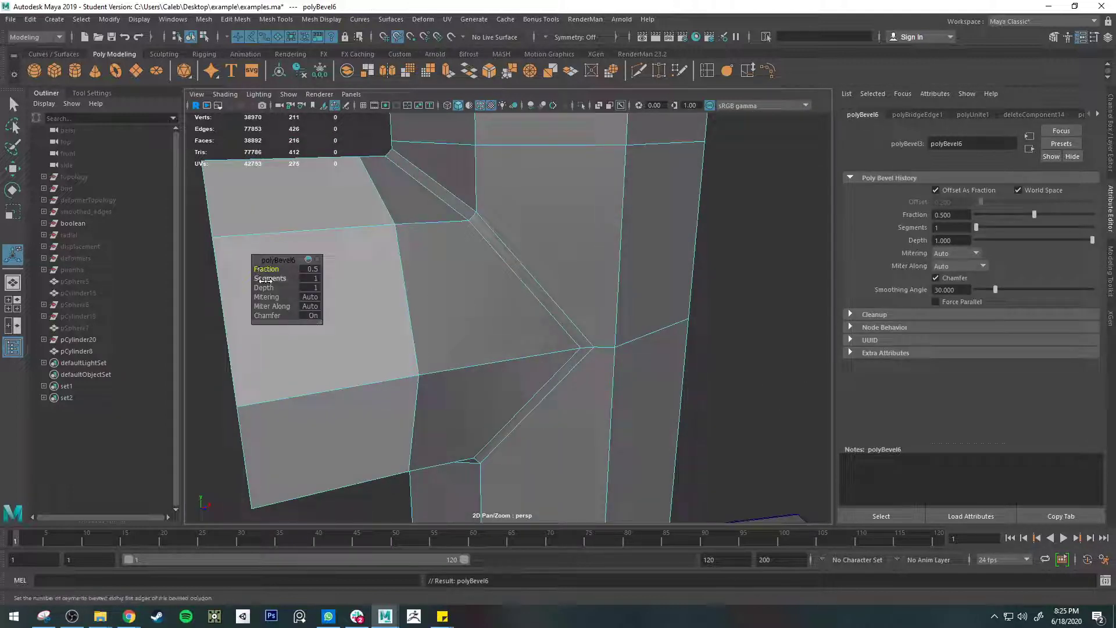
left_click_drag(264, 280, 278, 280)
key("q")
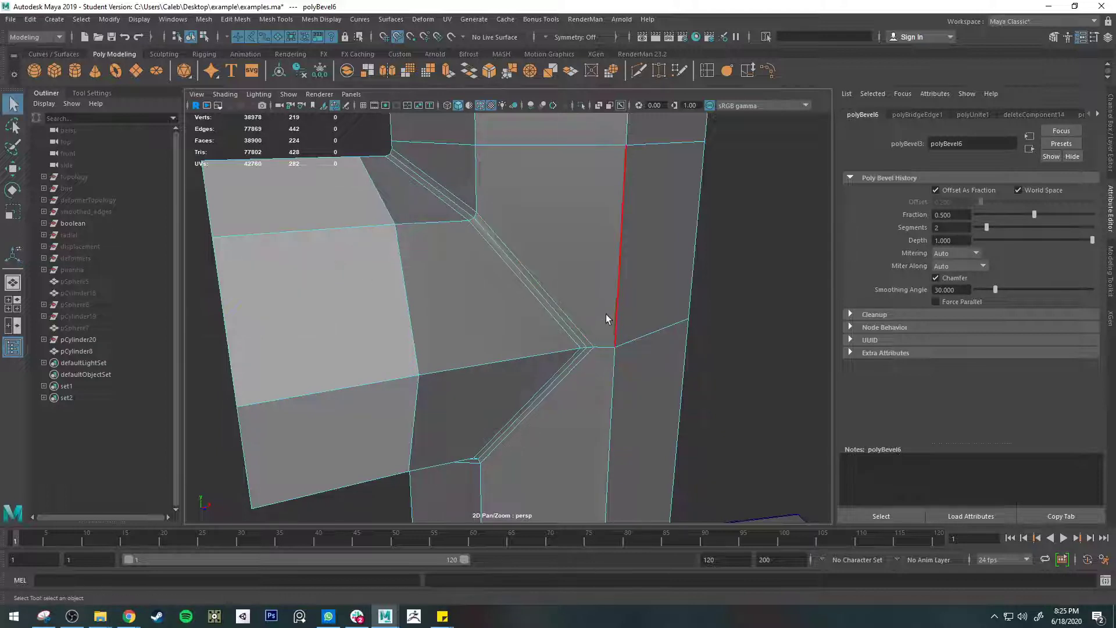
- Use Target Weld to merge the bevel's side tip vertices with the neighbouring vertical pipe edge vertices on both sides of the joint
left_click_drag(605, 309, 619, 344, "alt")
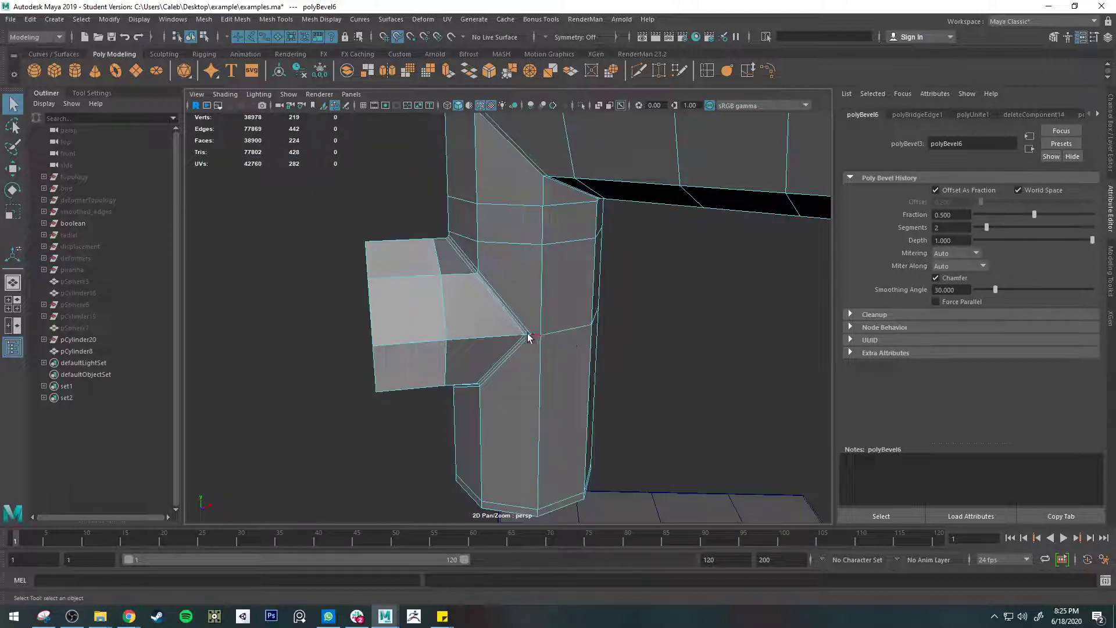
left_click_drag(528, 338, 543, 302, "alt")
right_click_drag(545, 296, 492, 295)
scroll(561, 317, "up", 4)
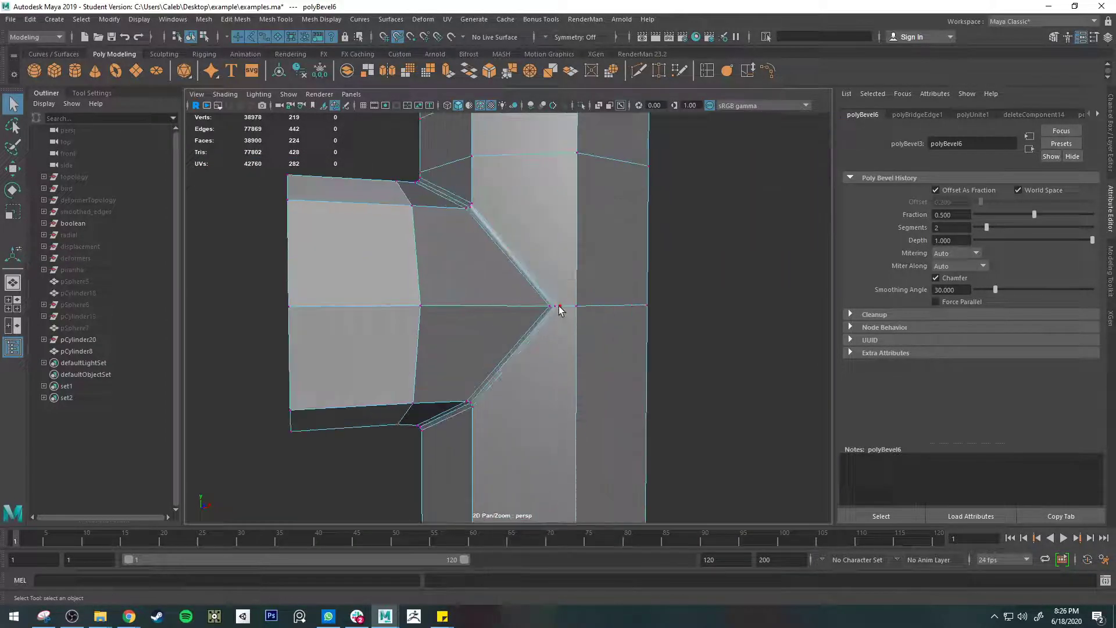
left_click(559, 308)
key("w")
scroll(561, 306, "up", 3)
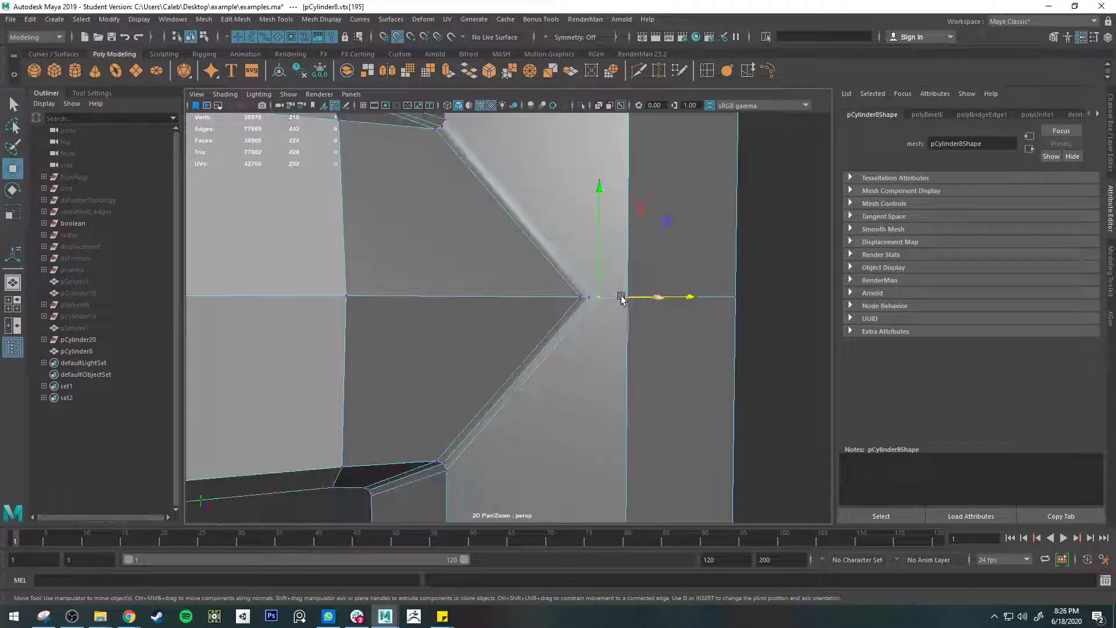
left_click(661, 74)
left_click_drag(602, 296, 629, 296)
scroll(614, 300, "down", 4)
left_click_drag(401, 318, 646, 323, "alt")
scroll(443, 306, "up", 4)
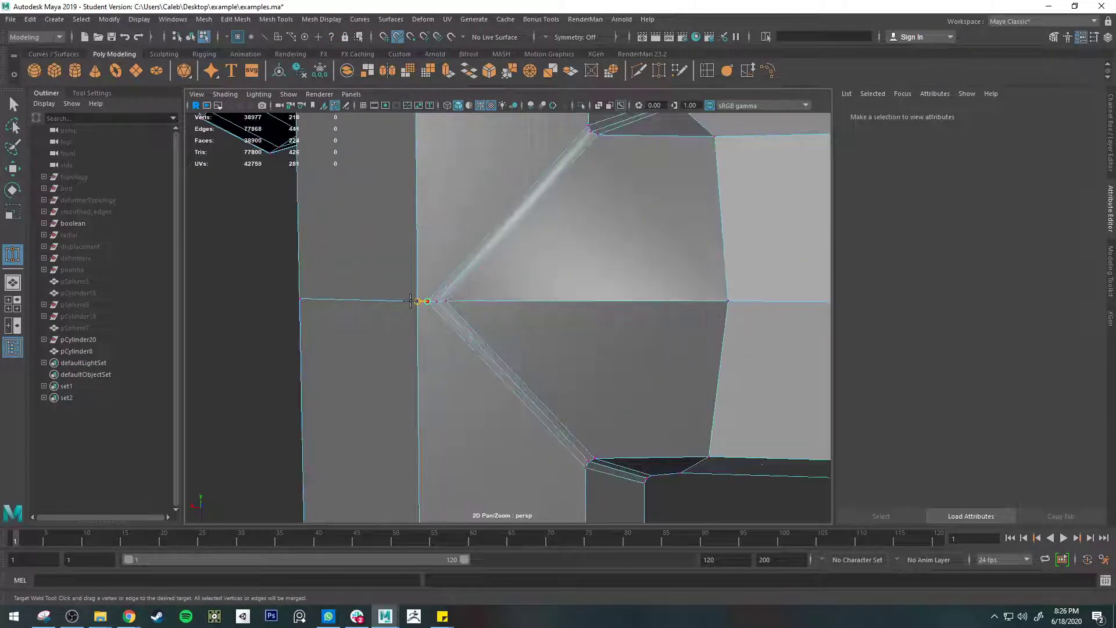
left_click_drag(410, 300, 427, 301)
- Turn on smooth mesh preview for the joined pipe and return to object selection
scroll(499, 332, "down", 4)
key("3")
key("q")
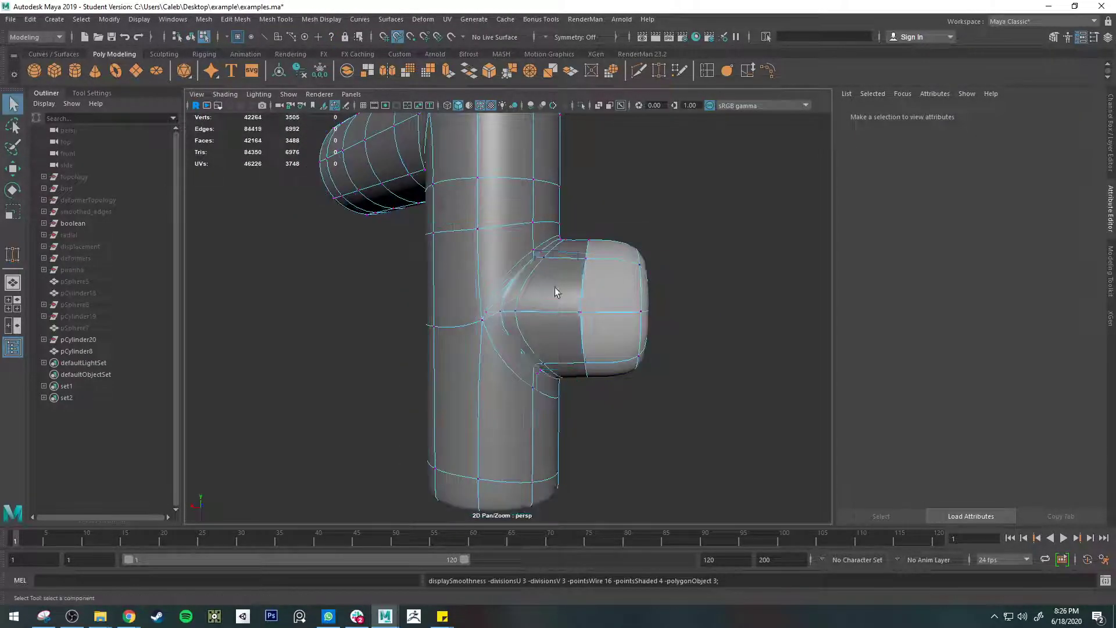
mouse_move(554, 287)
right_mouse_down()
mouse_move(584, 285)
mouse_move(589, 263)
mouse_move(581, 286)
right_mouse_up()
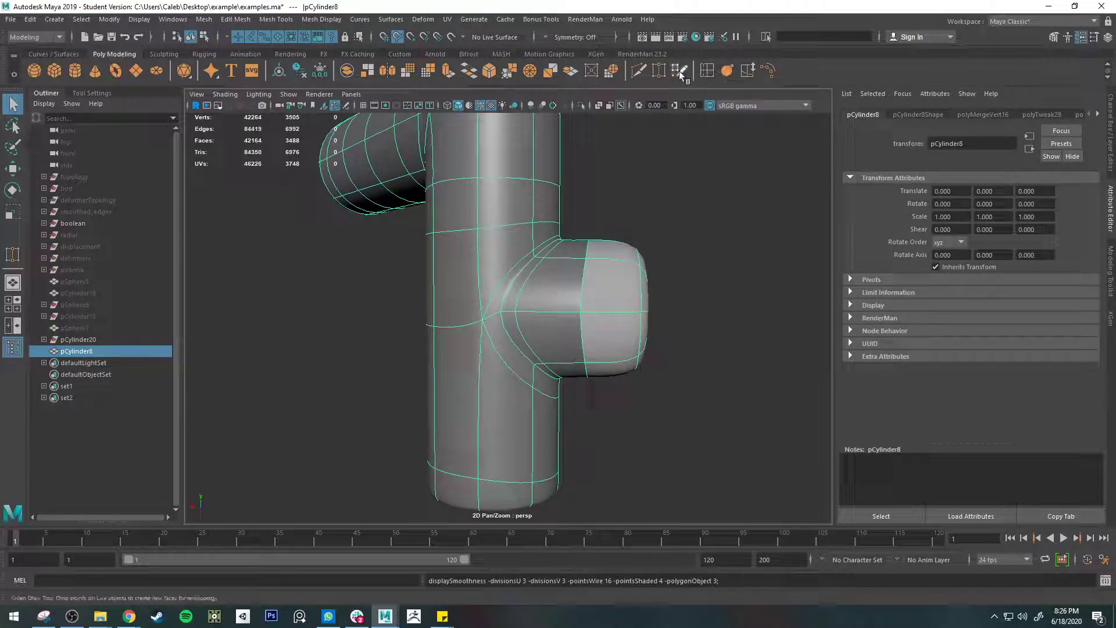
- Insert a supporting edge loop with Multi-Cut near the outer end of the short cylinder branch
left_click(640, 72)
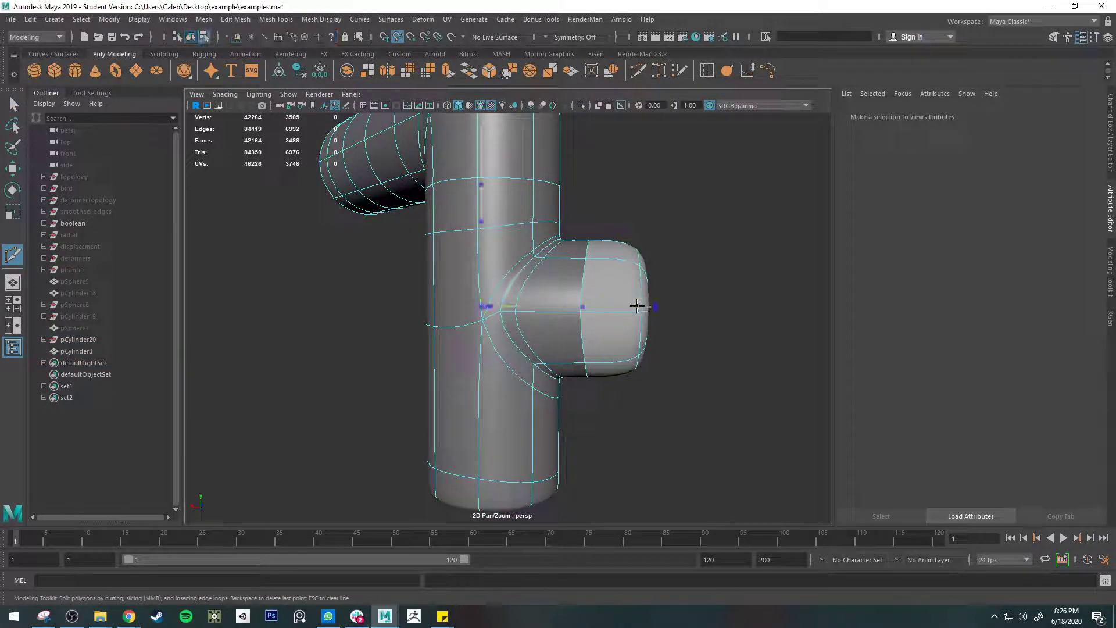
left_click(630, 311, "ctrl")
key("q")
right_click_drag(617, 295, 644, 285)
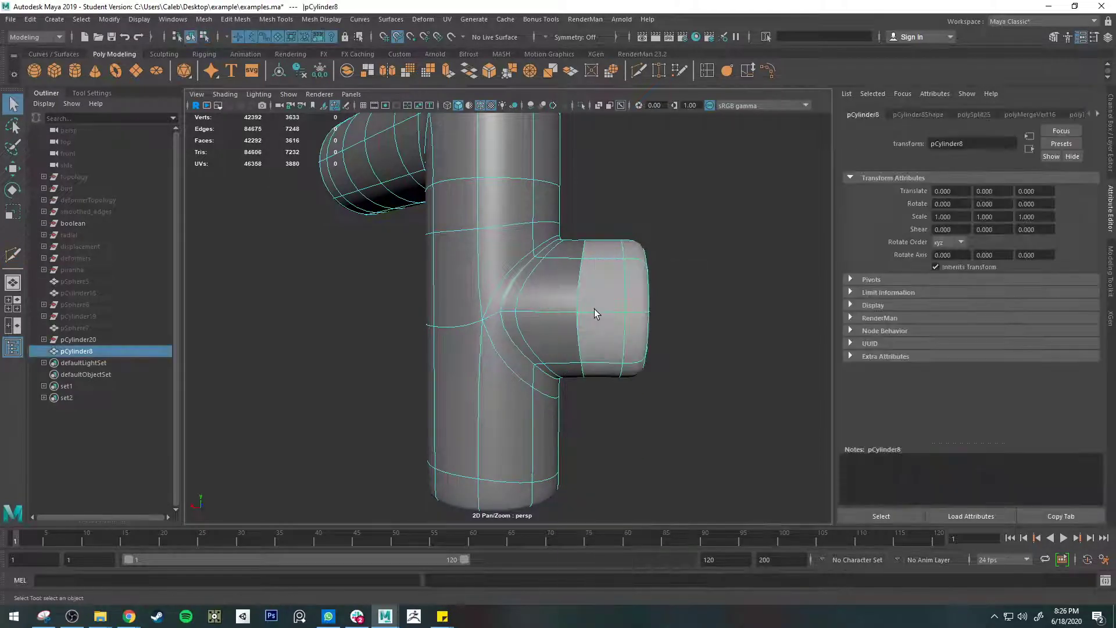
- Turn off the wireframe overlay on shaded objects and deselect the pipe
right_click_drag(510, 198, 622, 316)
left_click(717, 329)
left_click_drag(717, 329, 455, 325, "alt")
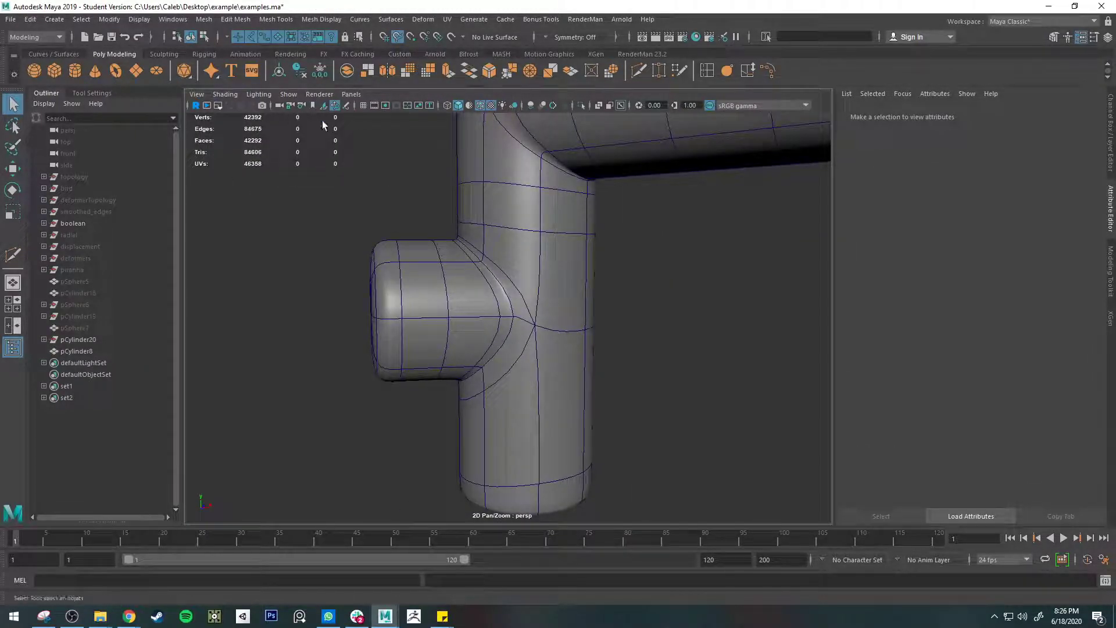
left_click(479, 104)
left_click_drag(642, 384, 643, 374, "alt")
left_click(553, 321)
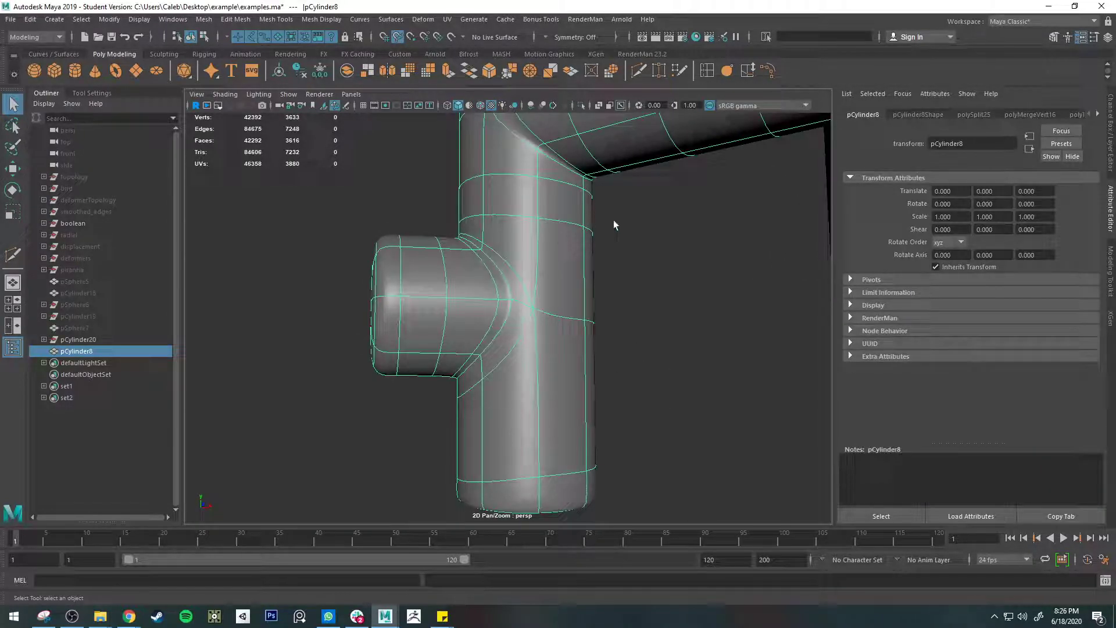
left_click_drag(613, 221, 851, 302, "alt")
left_click(686, 342)
- Examine the smoothed pipe joints from several angles alongside the neighbouring boolean example objects
right_click_drag(587, 365, 503, 346, "alt")
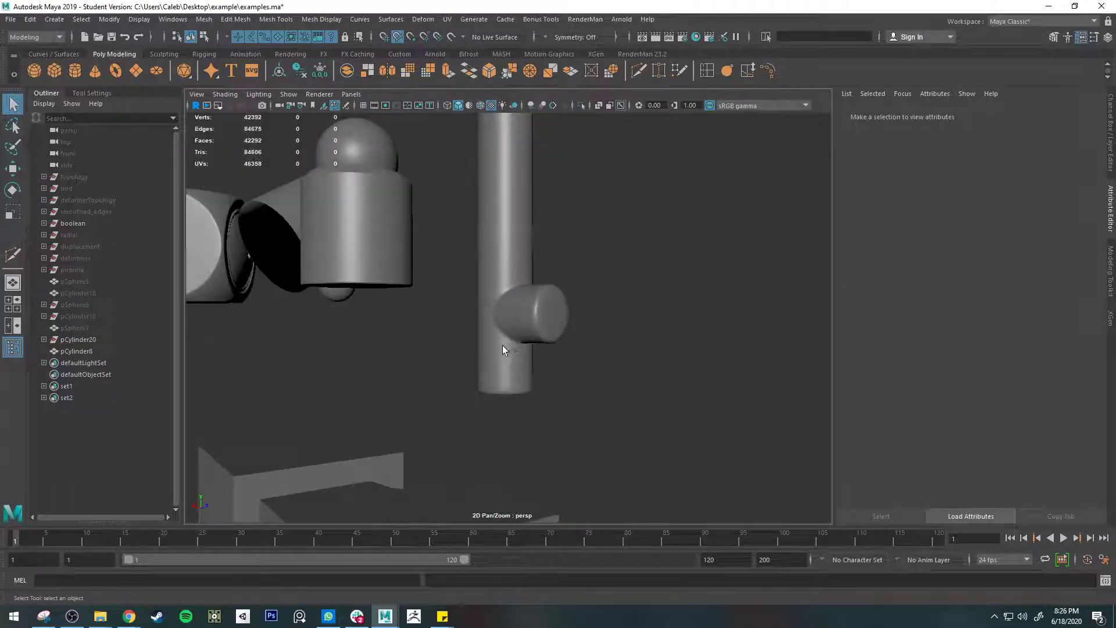
left_click_drag(651, 366, 494, 378, "alt")
right_click_drag(512, 378, 458, 376, "alt")
left_click_drag(458, 377, 504, 329, "alt")
scroll(518, 336, "up", 10)
scroll(507, 352, "down", 6)
middle_click_drag(507, 353, 481, 291, "alt")
scroll(458, 326, "down", 5)
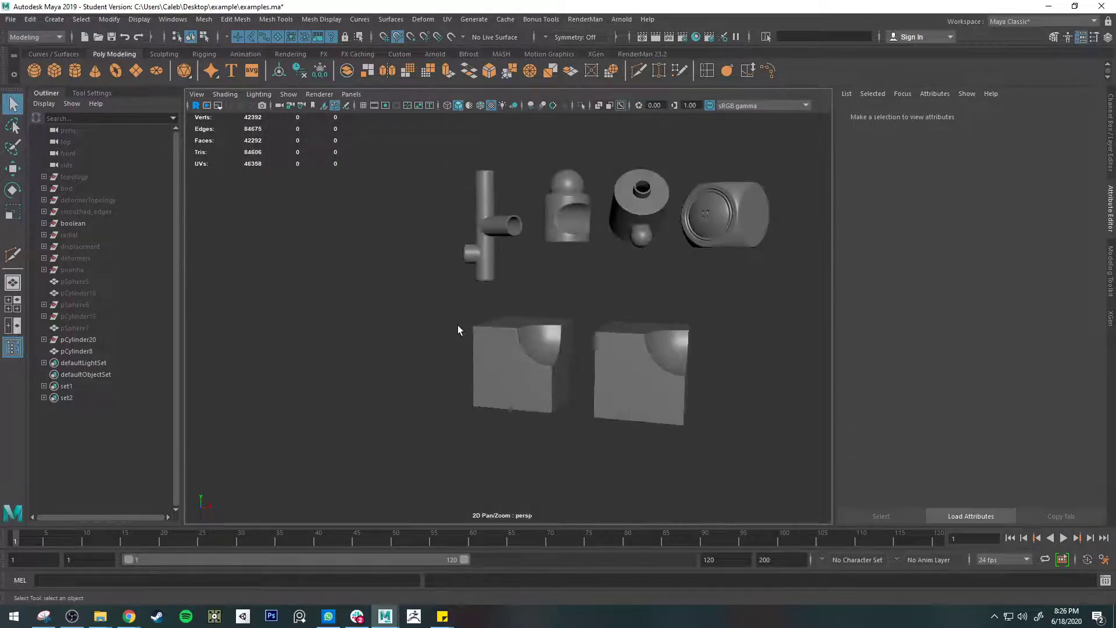
scroll(511, 206, "up", 9)
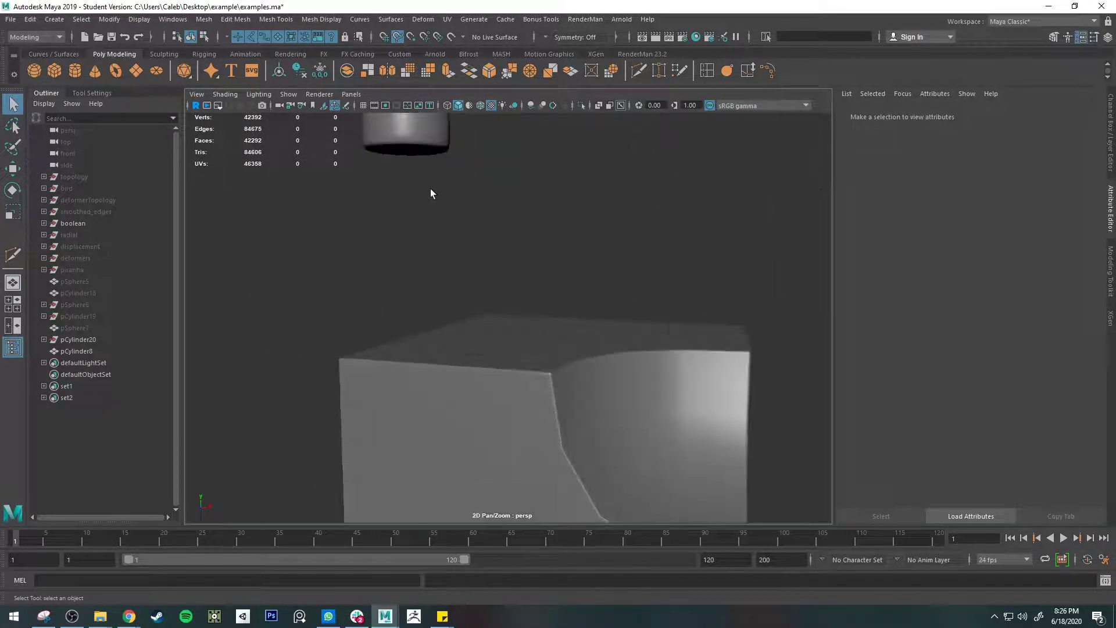
middle_click_drag(430, 188, 543, 378, "alt")
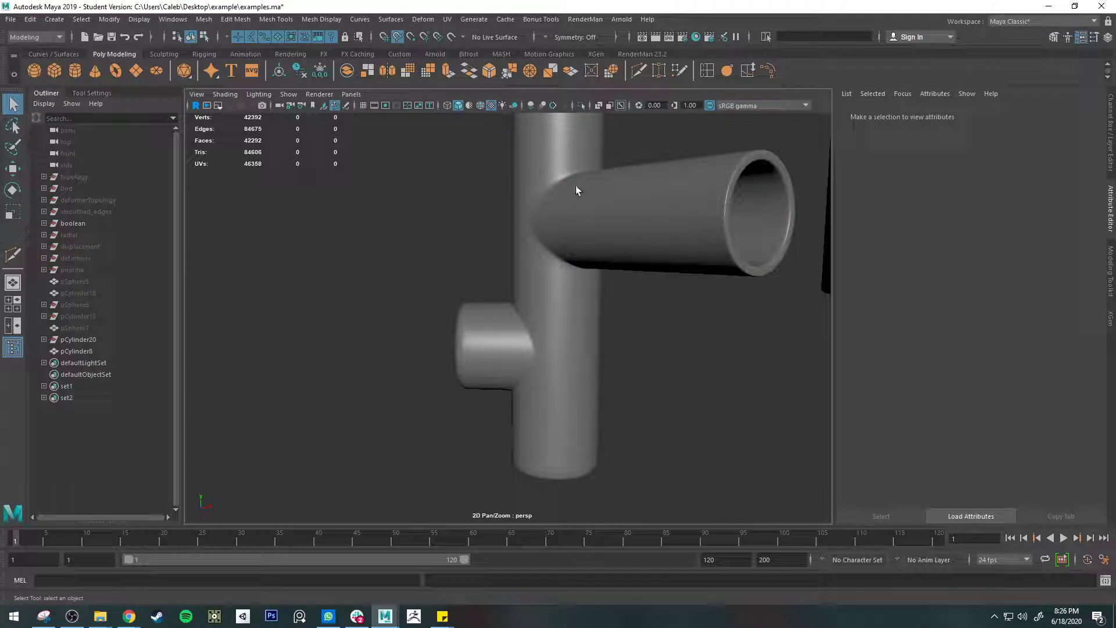
left_click_drag(607, 258, 530, 400, "alt")
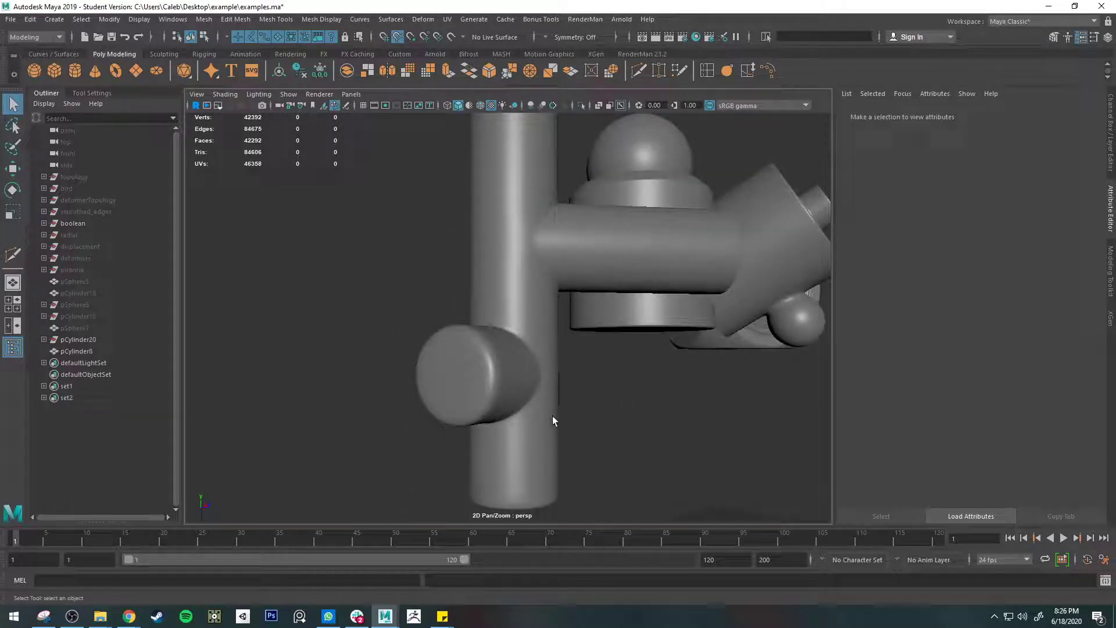
left_click_drag(401, 360, 366, 314, "alt")
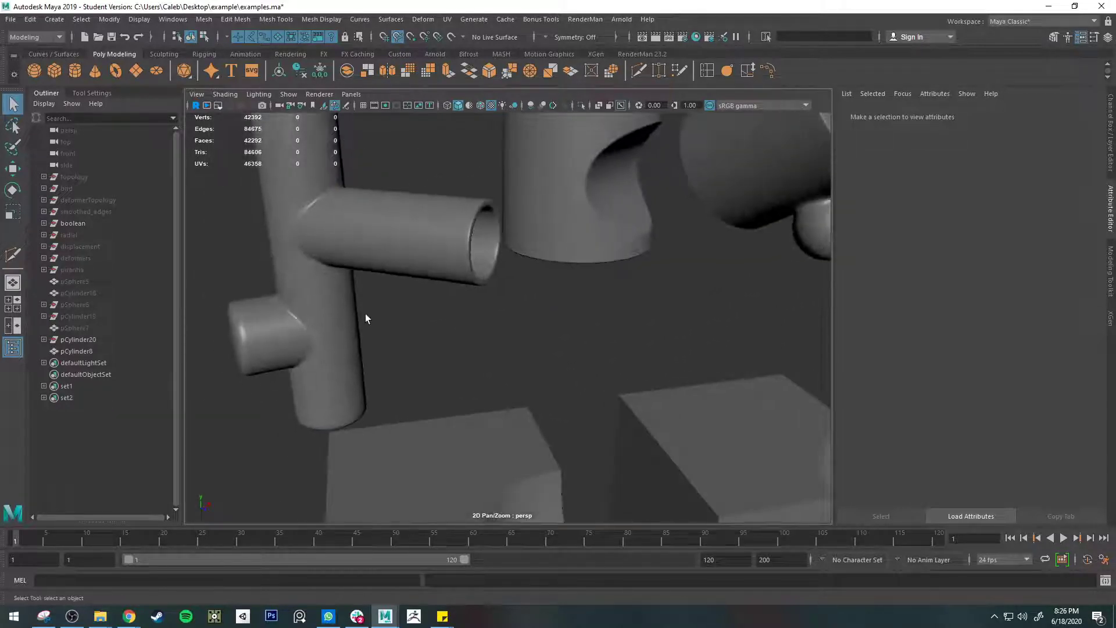
middle_click_drag(252, 317, 403, 334, "alt")
scroll(429, 359, "down", 5)
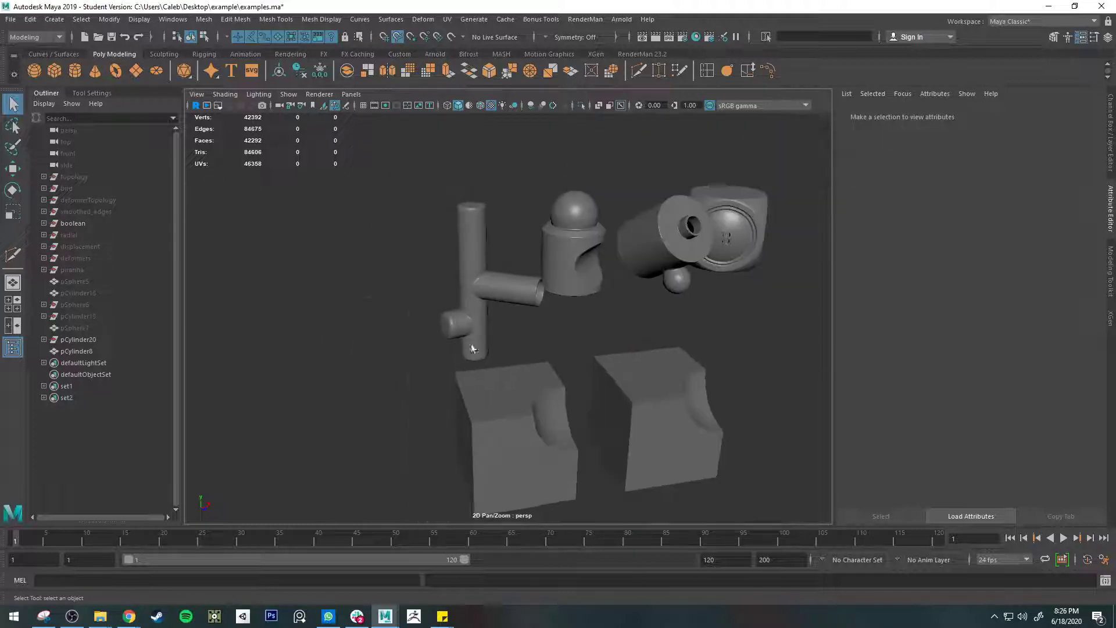
left_click_drag(471, 343, 302, 385, "alt")
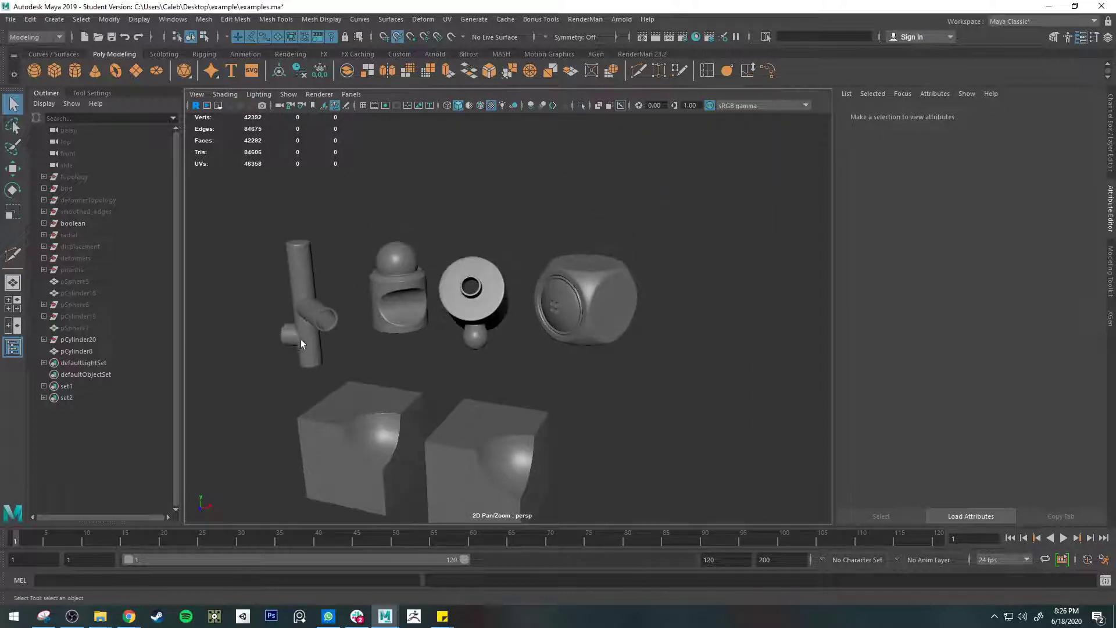
left_click_drag(303, 342, 505, 346, "alt")
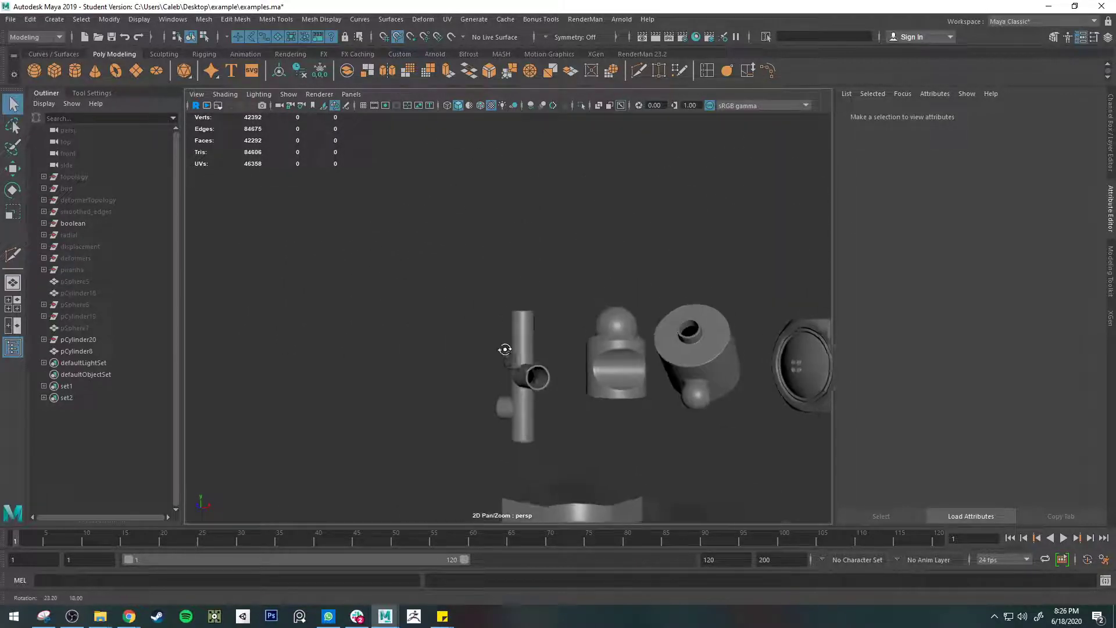
scroll(508, 353, "up", 4)
scroll(507, 351, "up", 3)
left_click_drag(590, 498, 412, 498, "alt")
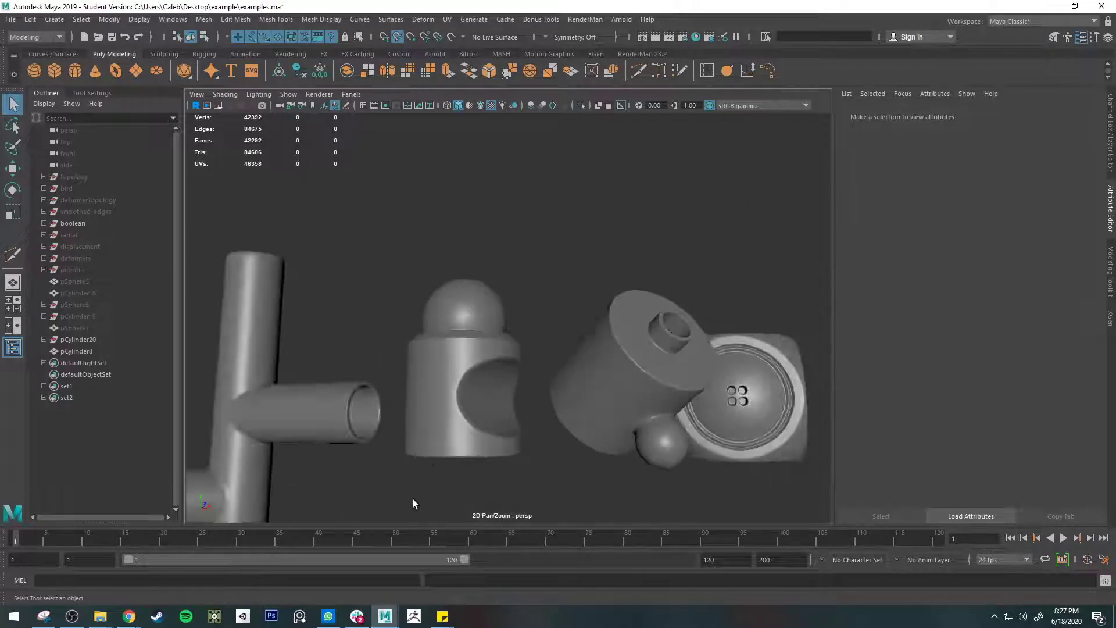
scroll(323, 417, "down", 3)
- Select the pipe and examine the edge flow around its short branch joint
left_click(323, 417)
key("f")
left_click(573, 428)
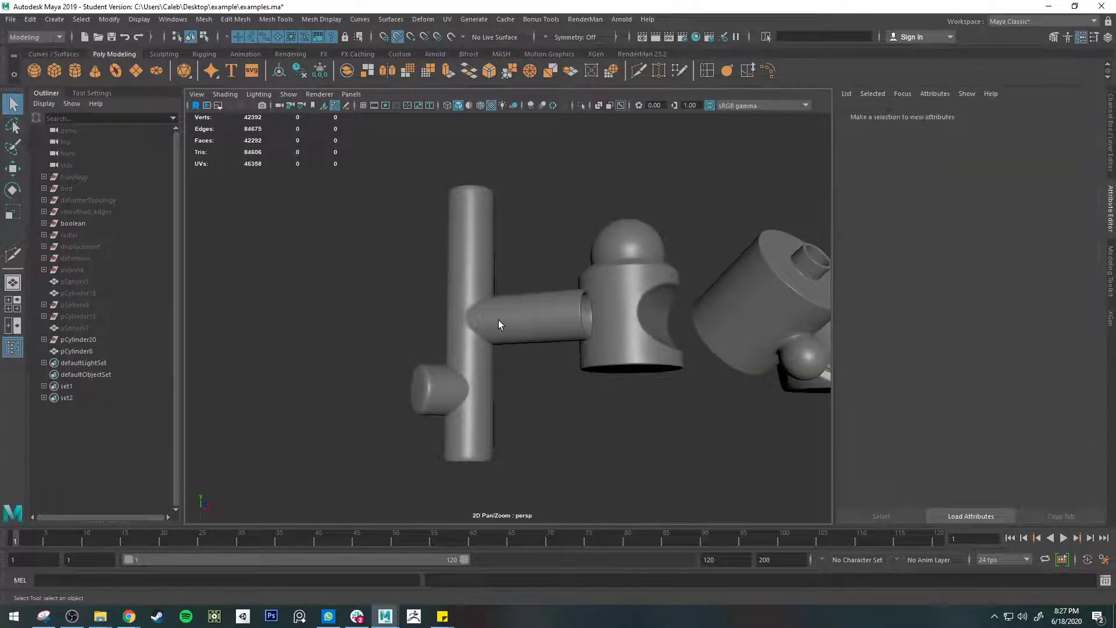
left_click(497, 320)
scroll(514, 388, "up", 2)
left_click_drag(473, 423, 505, 374, "alt")
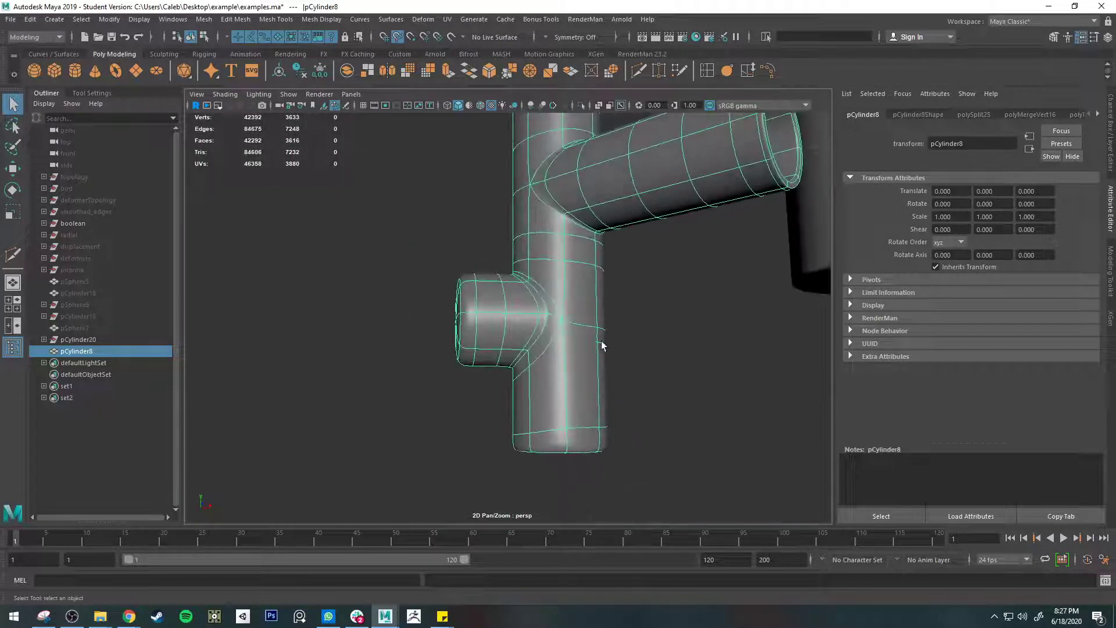
left_click_drag(626, 339, 529, 382, "alt")
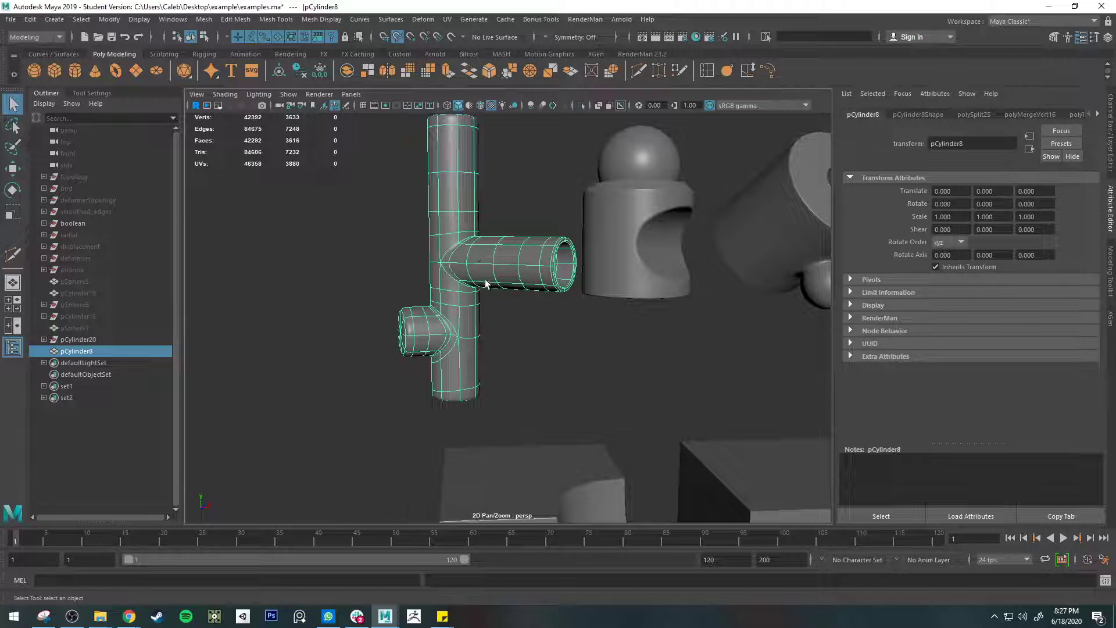
left_click_drag(485, 285, 516, 291, "alt")
scroll(426, 366, "up", 5)
middle_click_drag(343, 376, 583, 328, "alt")
left_click_drag(571, 354, 496, 341, "alt")
scroll(605, 316, "up", 5)
middle_click_drag(683, 367, 546, 349, "alt")
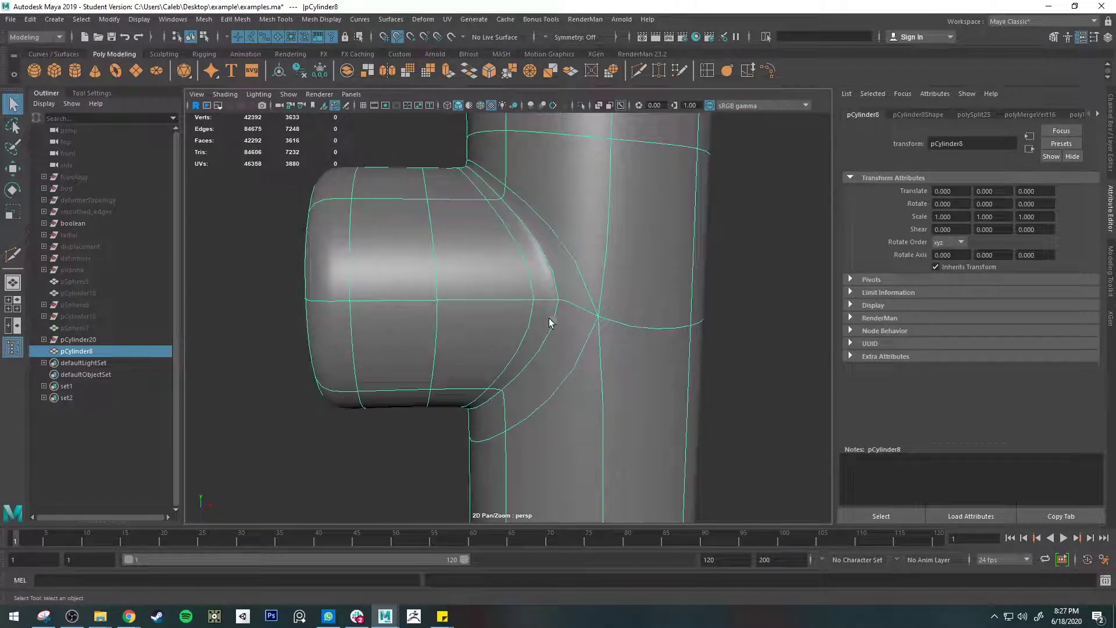
scroll(616, 312, "down", 5)
left_click_drag(577, 340, 459, 287, "alt")
scroll(458, 287, "down", 6)
middle_click_drag(497, 291, 411, 305, "alt")
left_click_drag(416, 274, 458, 250, "alt")
middle_click_drag(460, 360, 557, 169, "alt")
- Select the gridded cube with the spherical corner cutout and examine the topology around the cutout
left_click(596, 265)
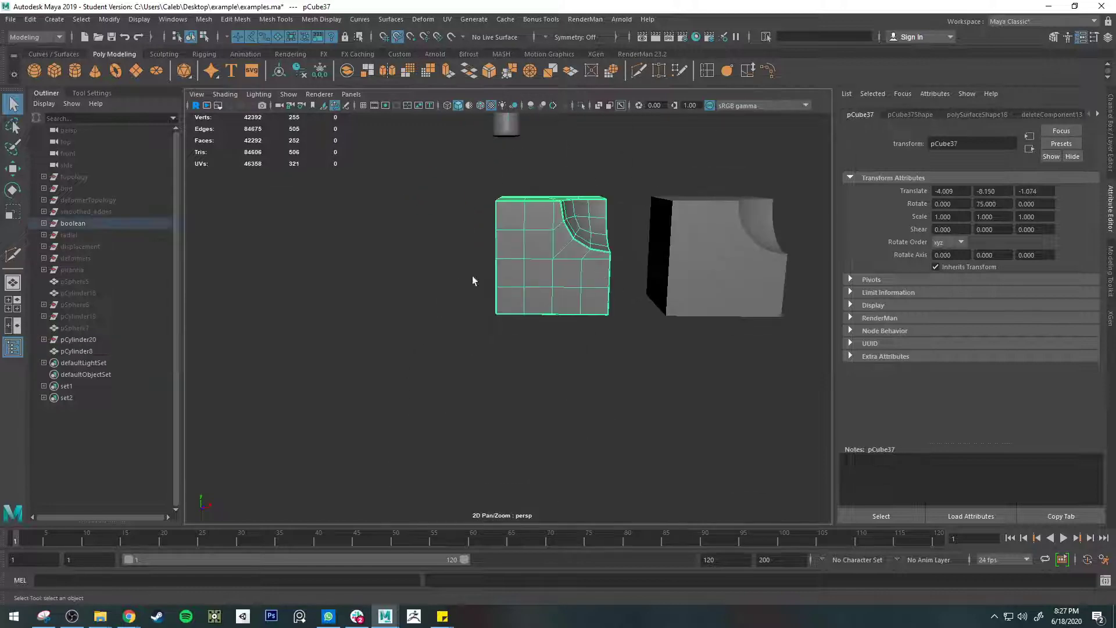
left_click_drag(465, 228, 201, 272, "alt")
scroll(326, 254, "up", 6)
scroll(555, 302, "down", 8)
left_click_drag(361, 244, 759, 239, "alt")
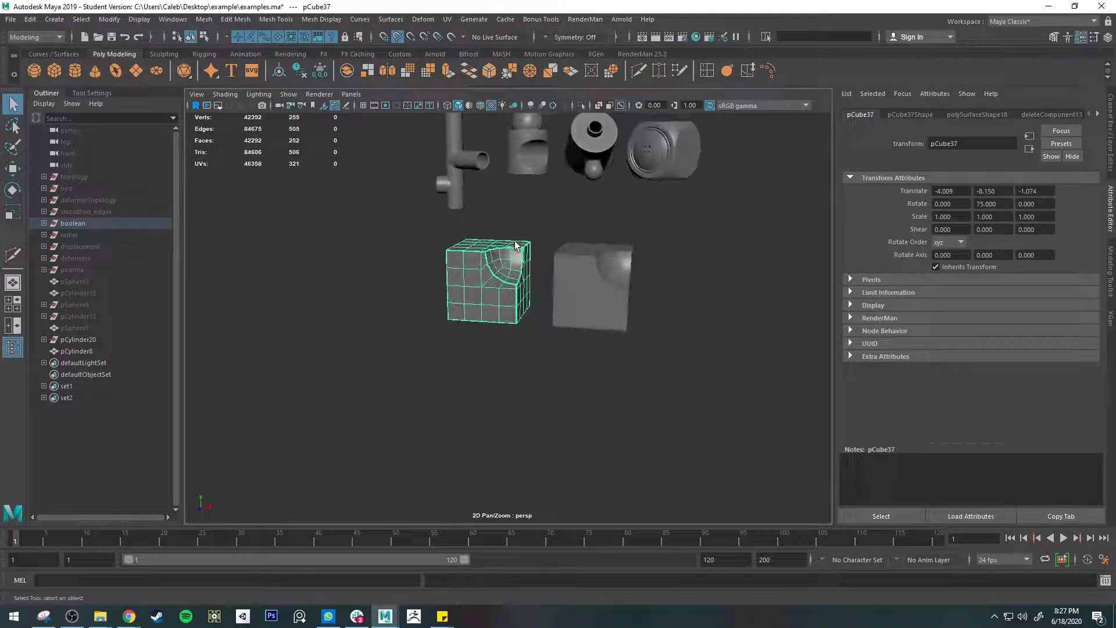
scroll(482, 229, "up", 4)
middle_click_drag(481, 229, 523, 406, "alt")
scroll(546, 427, "up", 5)
middle_click_drag(559, 442, 546, 299, "alt")
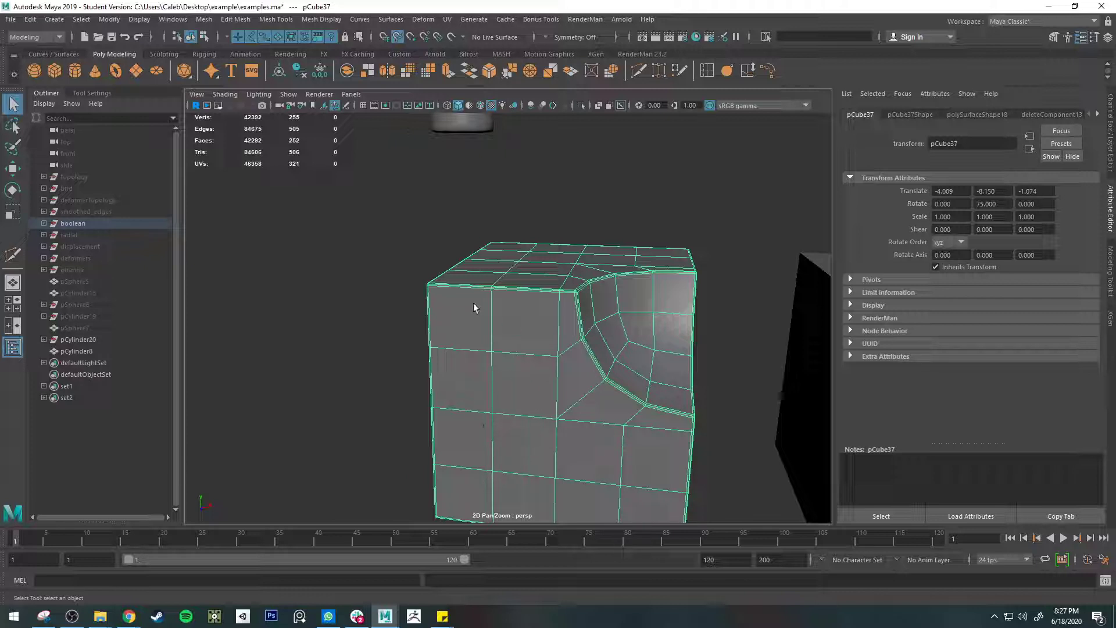
left_click_drag(469, 306, 511, 299, "alt")
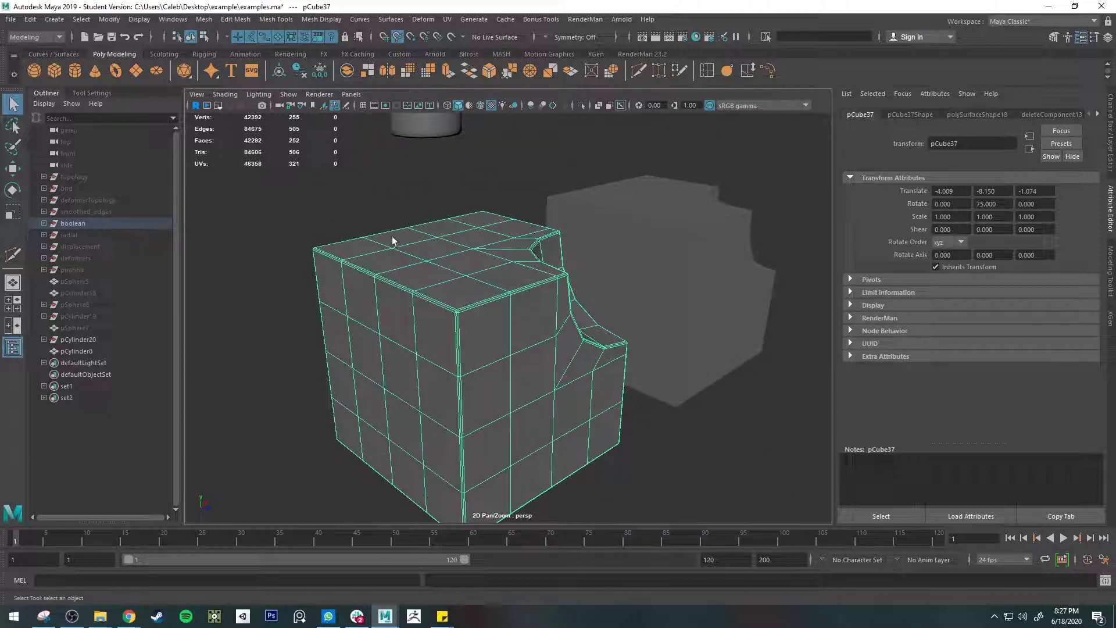
- Cut a closed four-sided outline across the grid faces on the cube's upper surface with Multi-Cut
left_click_drag(424, 256, 642, 300, "alt")
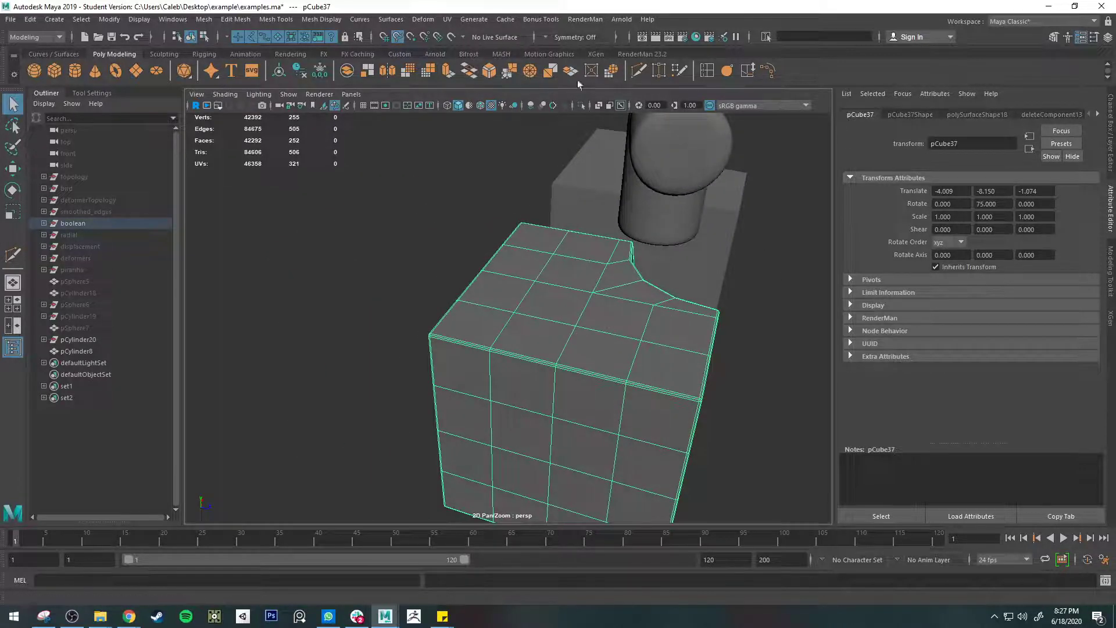
key("ctrl+shift+x")
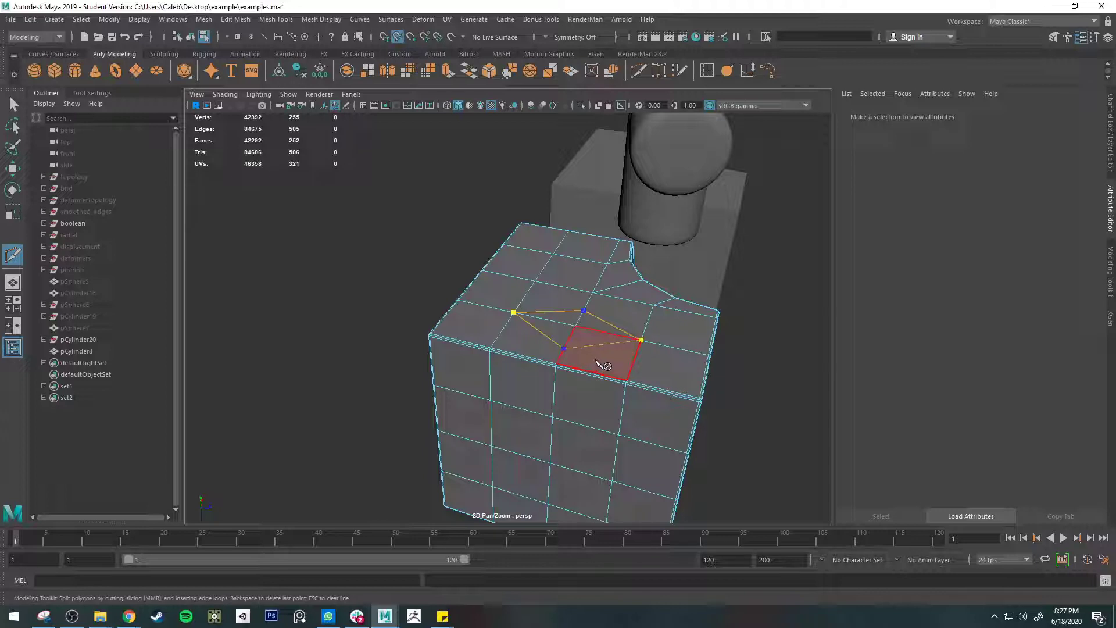
key("q")
right_click_drag(576, 325, 549, 322)
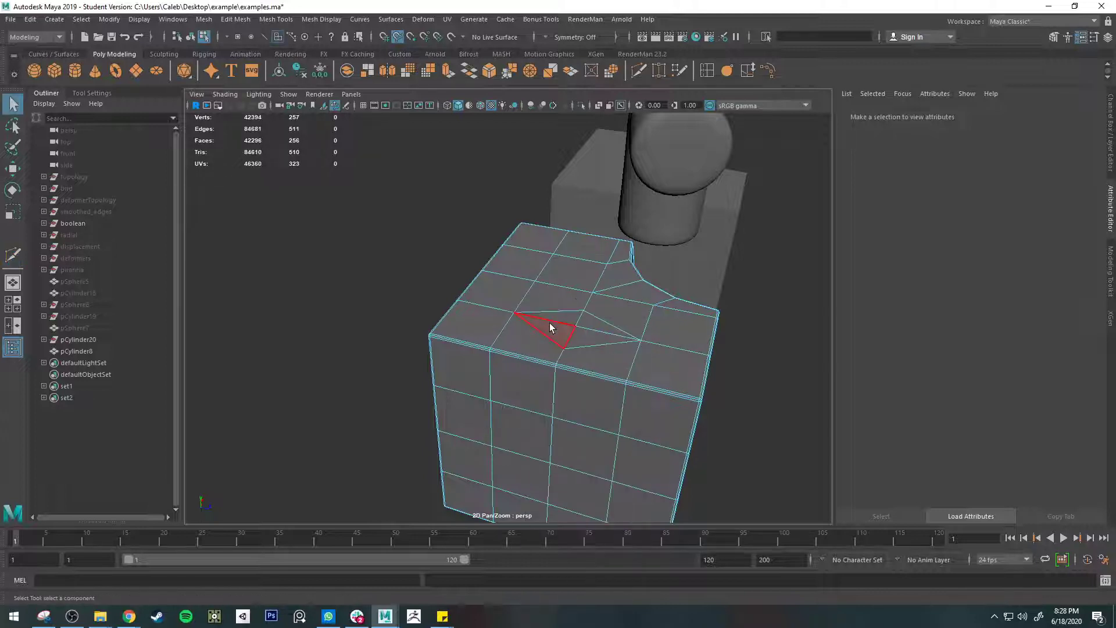
- Delete the faces inside the four-sided outline on the cube's upper surface to open a hole
left_click(550, 324)
left_click(588, 333, "shift")
left_click(589, 323, "shift")
key("Delete")
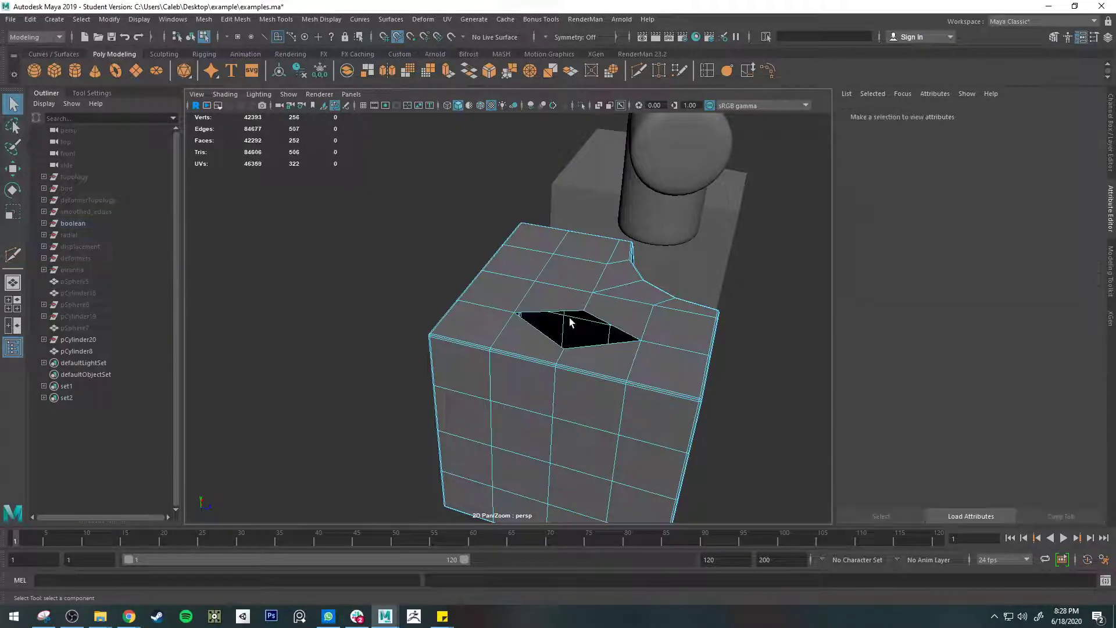
- Extrude the four-sided hole's border edges straight up from the cube into a hollow rectangular column
left_click_drag(584, 315, 620, 370, "alt")
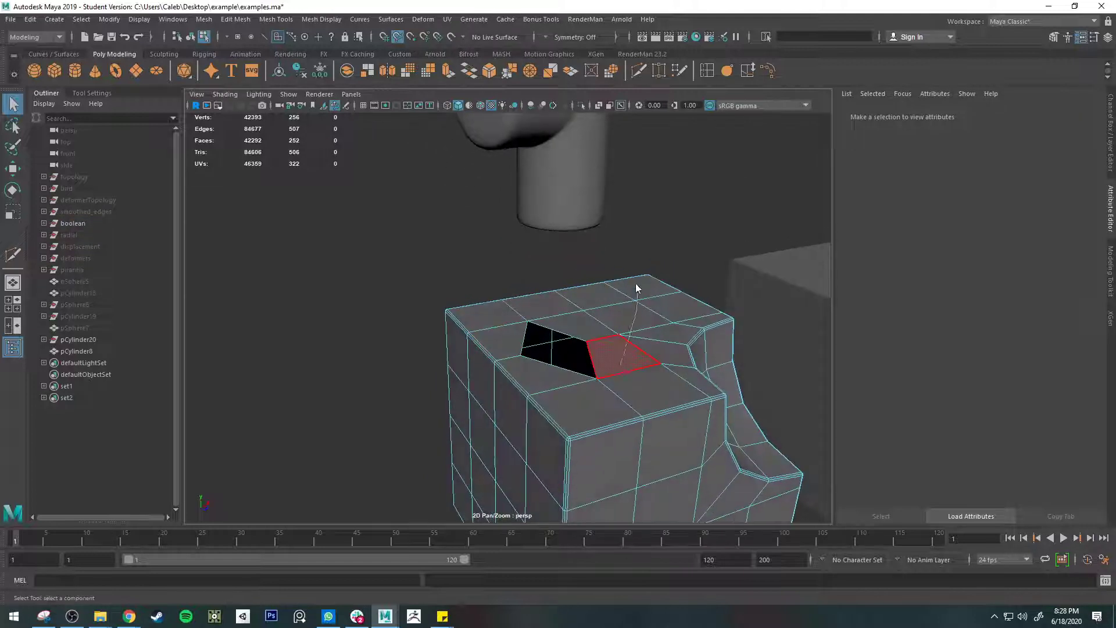
right_click_drag(636, 284, 633, 272)
double_click(593, 359)
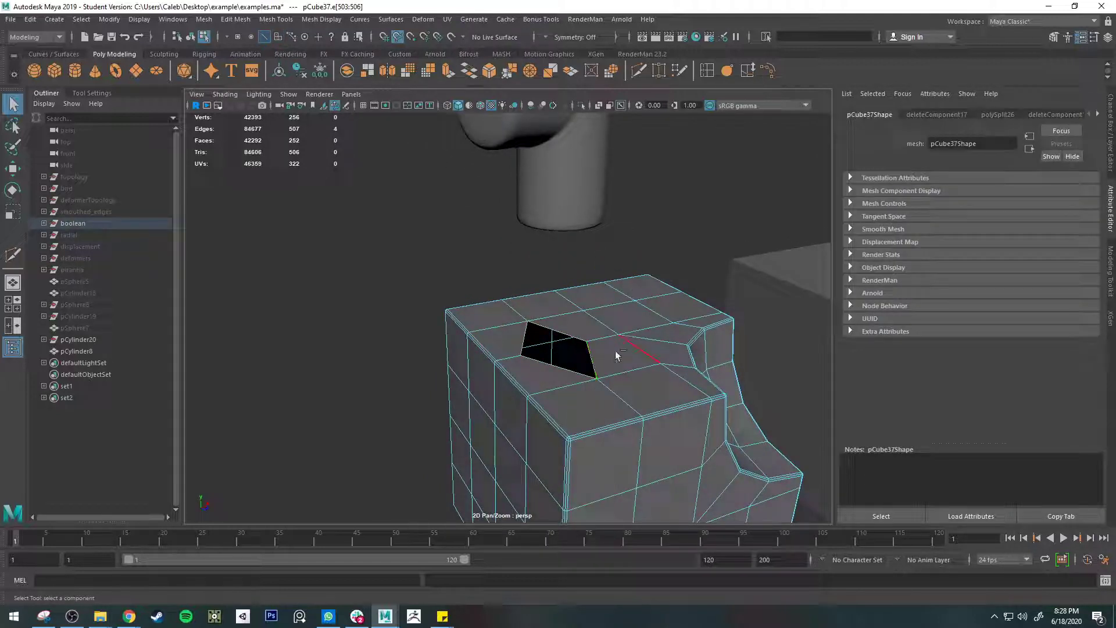
right_click_drag(651, 367, 527, 306, "shift")
left_click_drag(559, 251, 408, 204)
- Examine the extruded column and its connection to the cube's grid from several angles
scroll(430, 233, "down", 5)
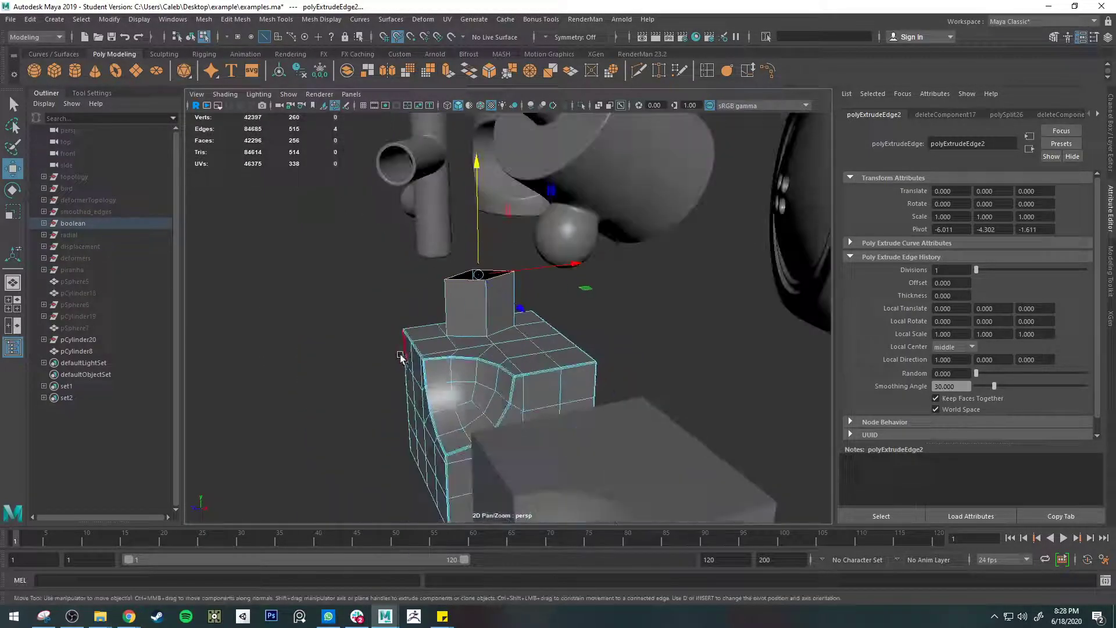
left_click_drag(401, 355, 538, 295, "alt")
scroll(479, 276, "up", 6)
middle_click_drag(447, 187, 531, 488, "alt")
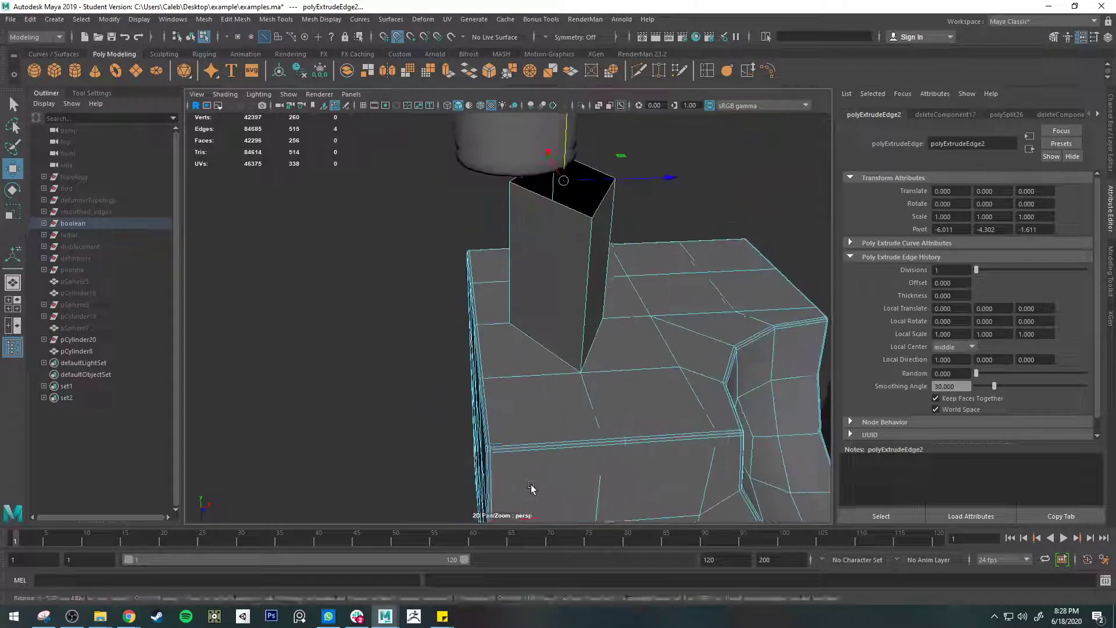
left_click_drag(530, 488, 612, 416, "alt")
scroll(610, 407, "down", 7)
left_click_drag(546, 314, 617, 339, "alt")
middle_click_drag(558, 319, 591, 429, "alt")
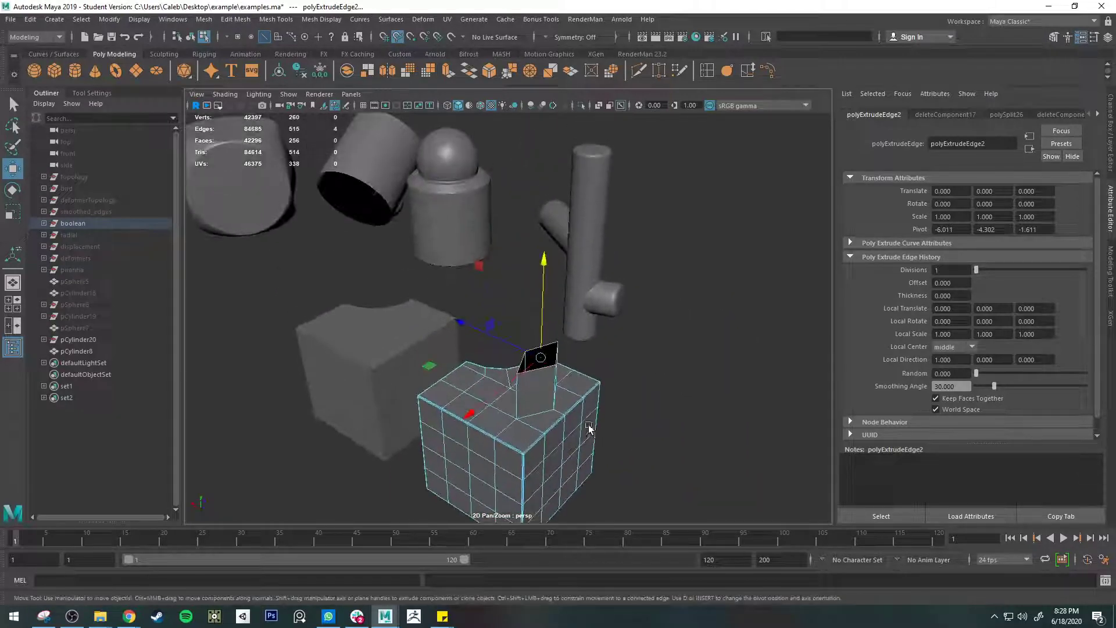
left_click_drag(591, 428, 374, 404, "alt")
middle_click_drag(420, 224, 483, 300, "alt")
- Select the branched pipe and compare its joint topology with the surrounding boolean example objects
left_click(502, 321)
scroll(515, 378, "up", 6)
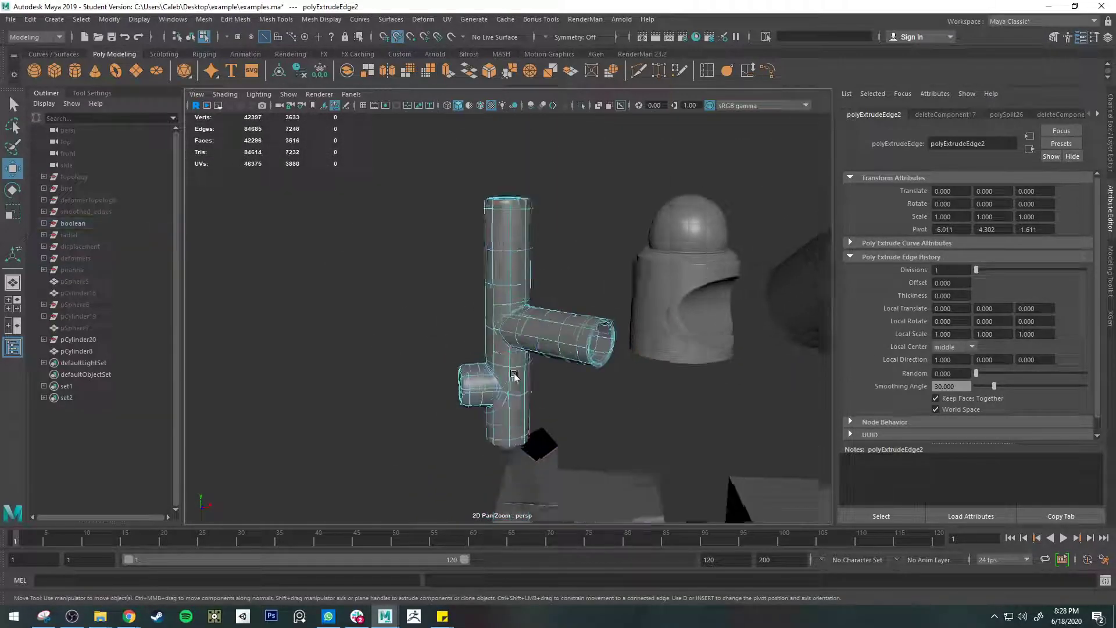
middle_click_drag(487, 401, 479, 329, "alt")
left_click_drag(478, 329, 585, 324, "alt")
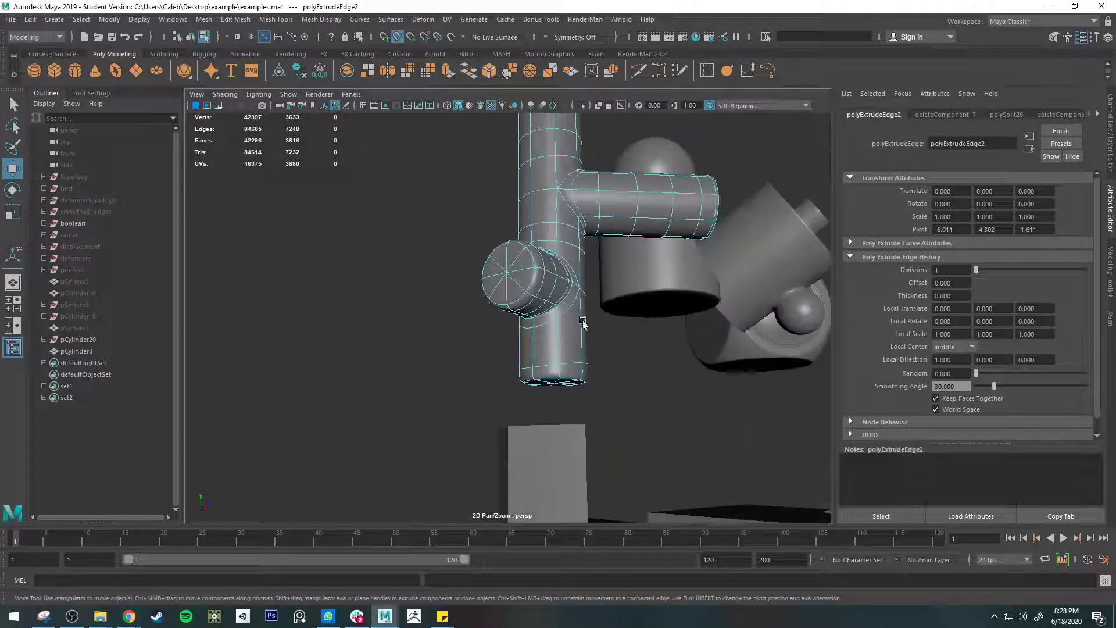
middle_click_drag(585, 324, 420, 372, "alt")
scroll(407, 375, "down", 5)
left_click_drag(329, 384, 563, 400, "alt")
scroll(528, 388, "down", 5)
scroll(557, 395, "up", 5)
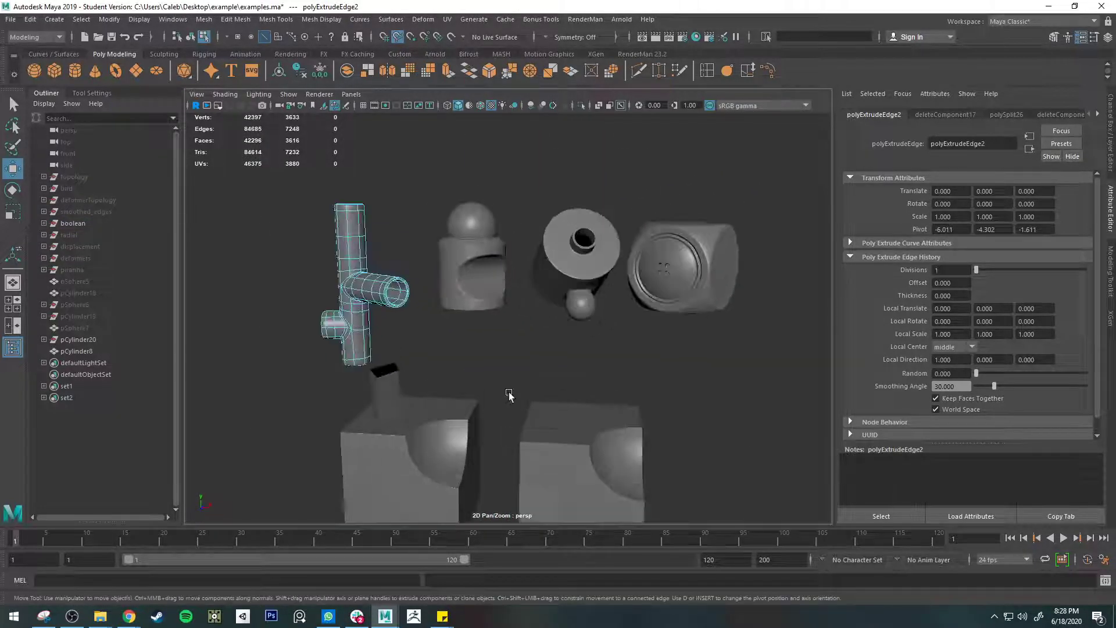